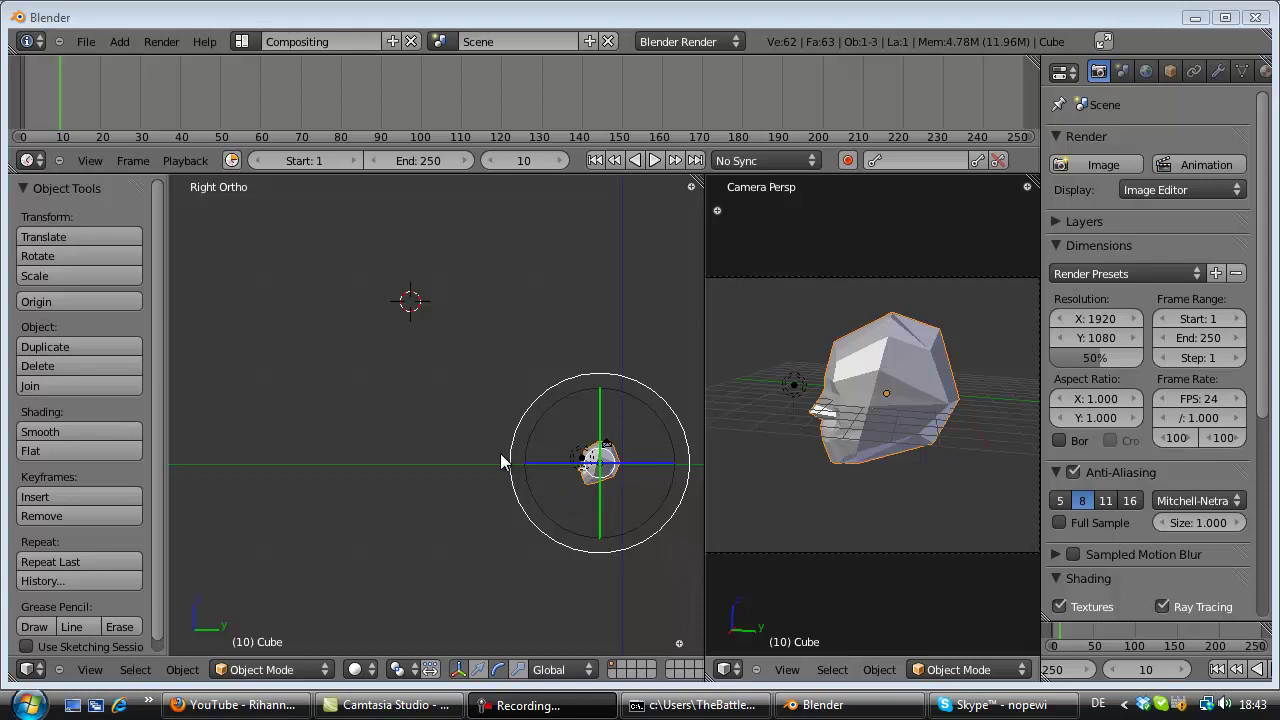
Briefly enter edit mode on the head, look around, then select all objects.
click(290, 669)
click(275, 628)
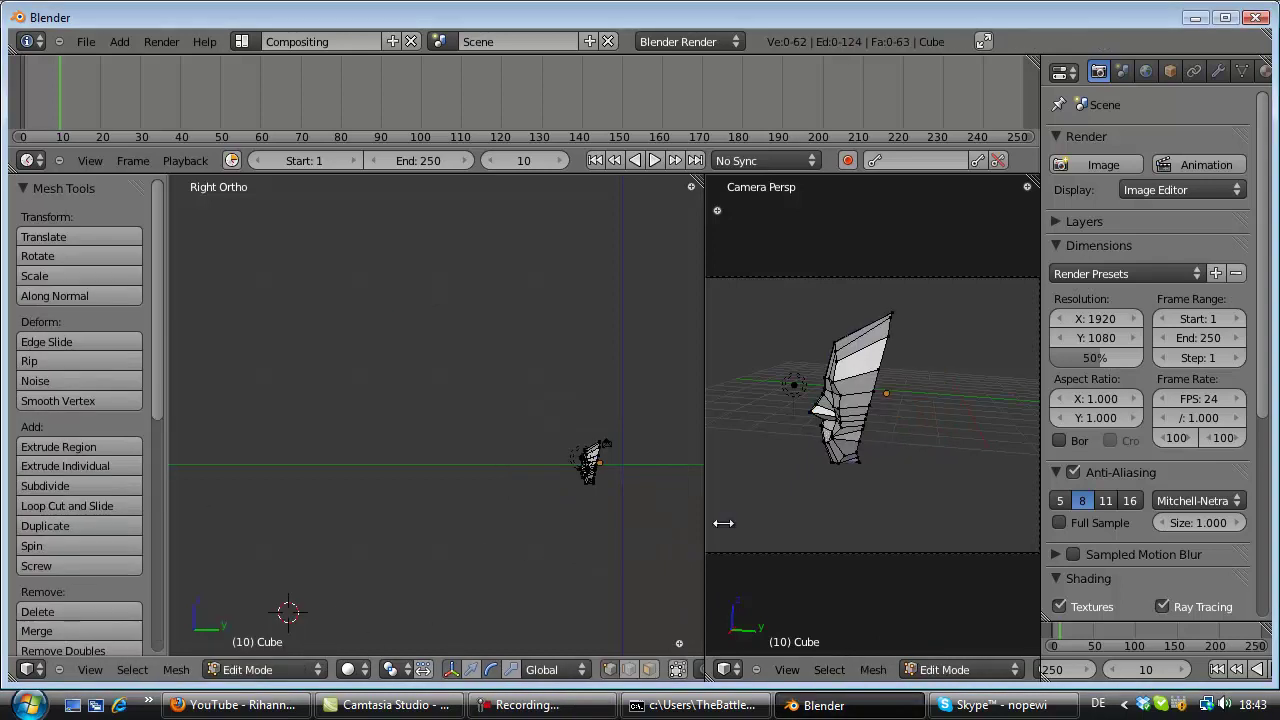
middle_drag(820, 415, 872, 445)
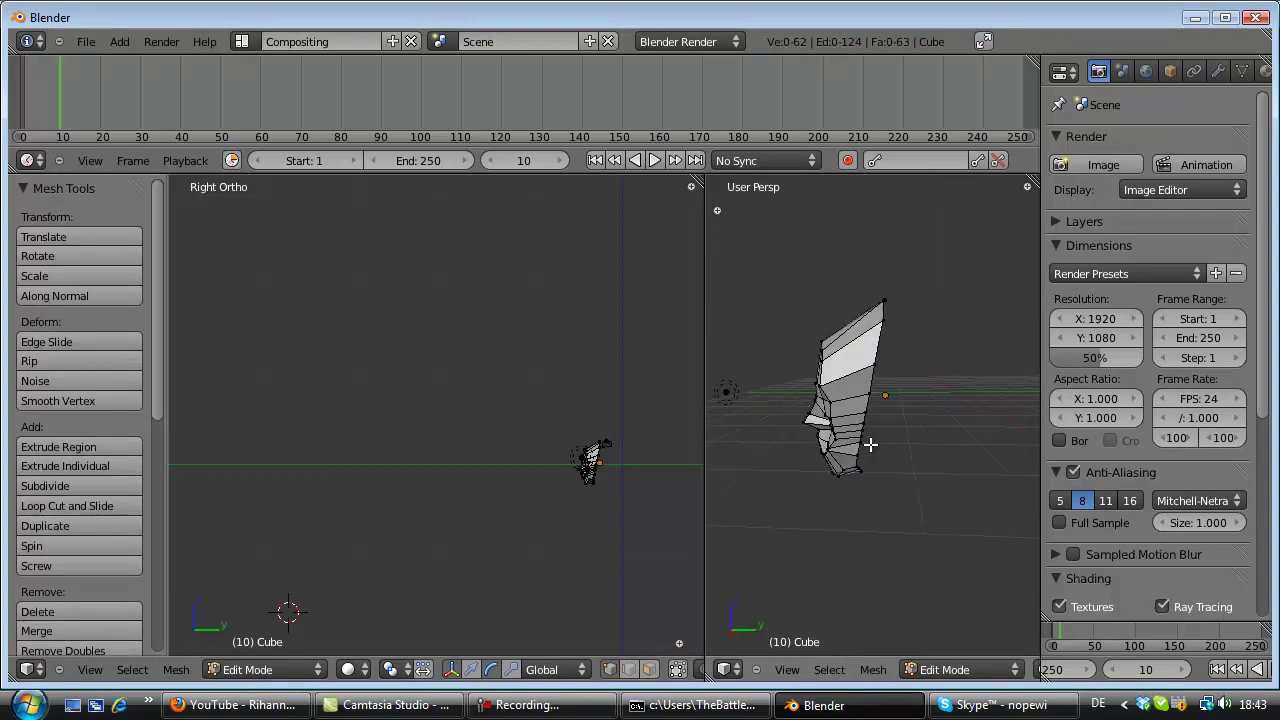
key(Tab)
scroll(855, 437, down, 2)
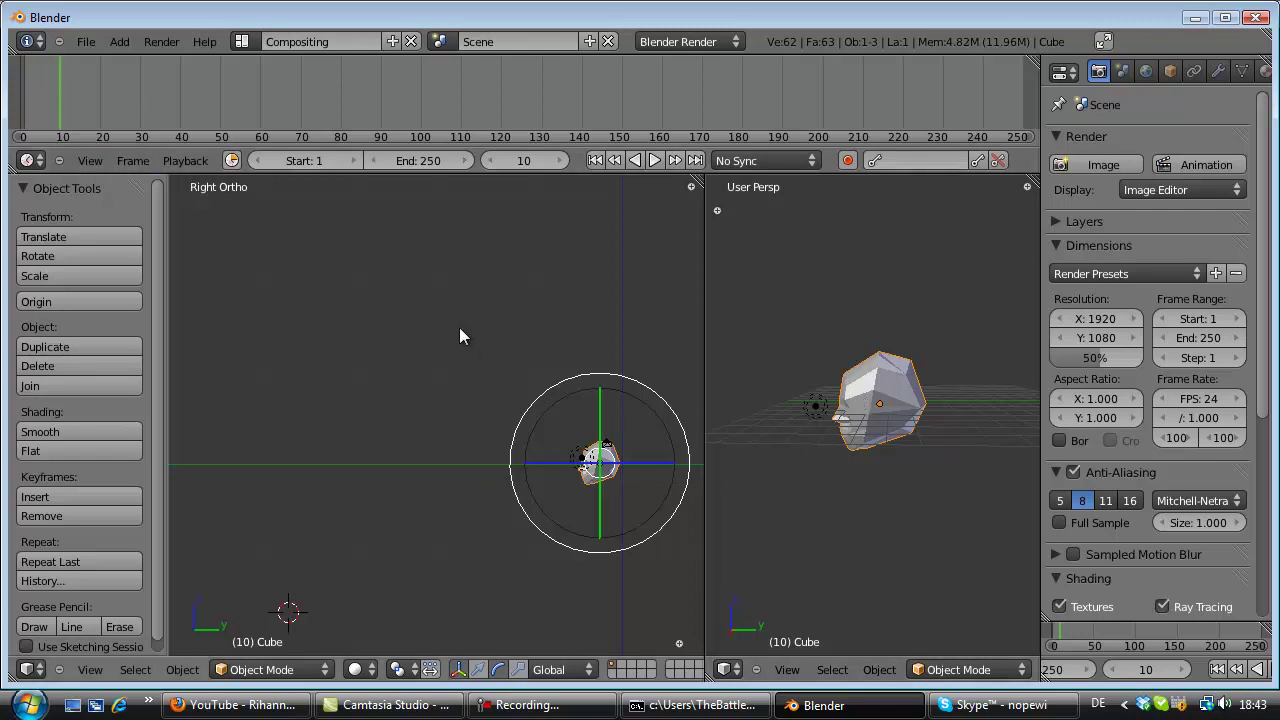
scroll(460, 376, up, 1)
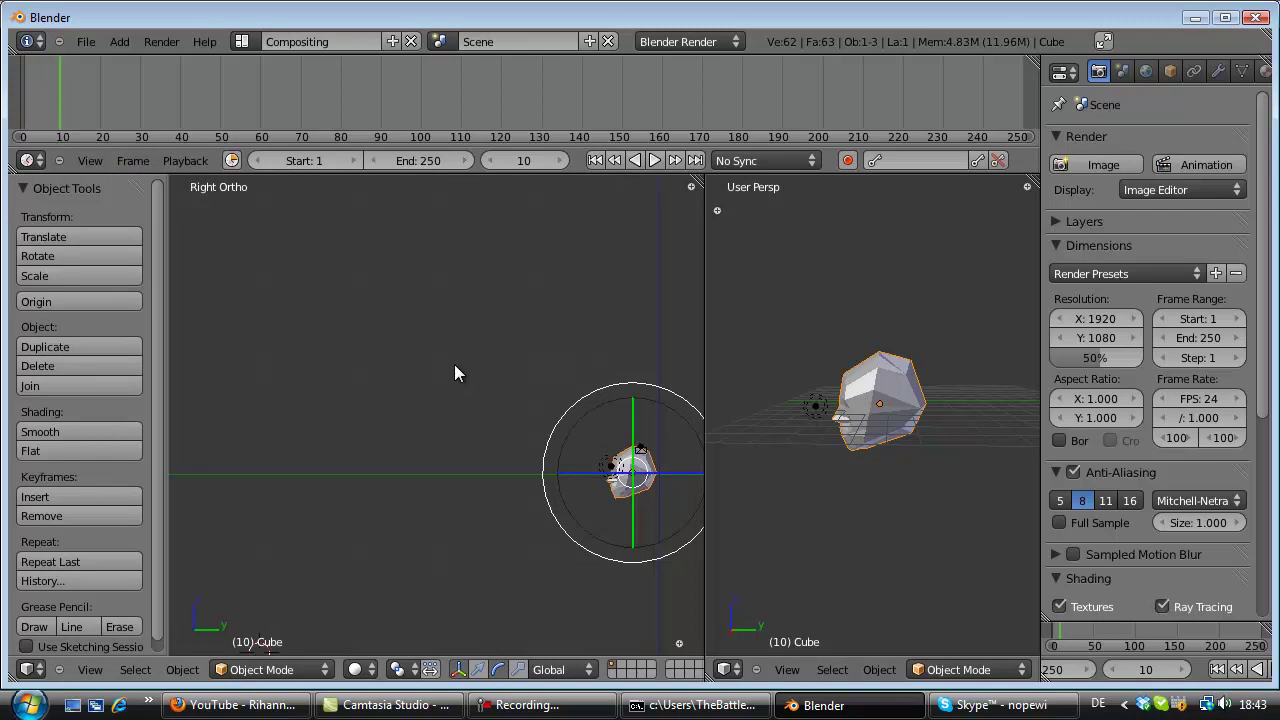
key(a)
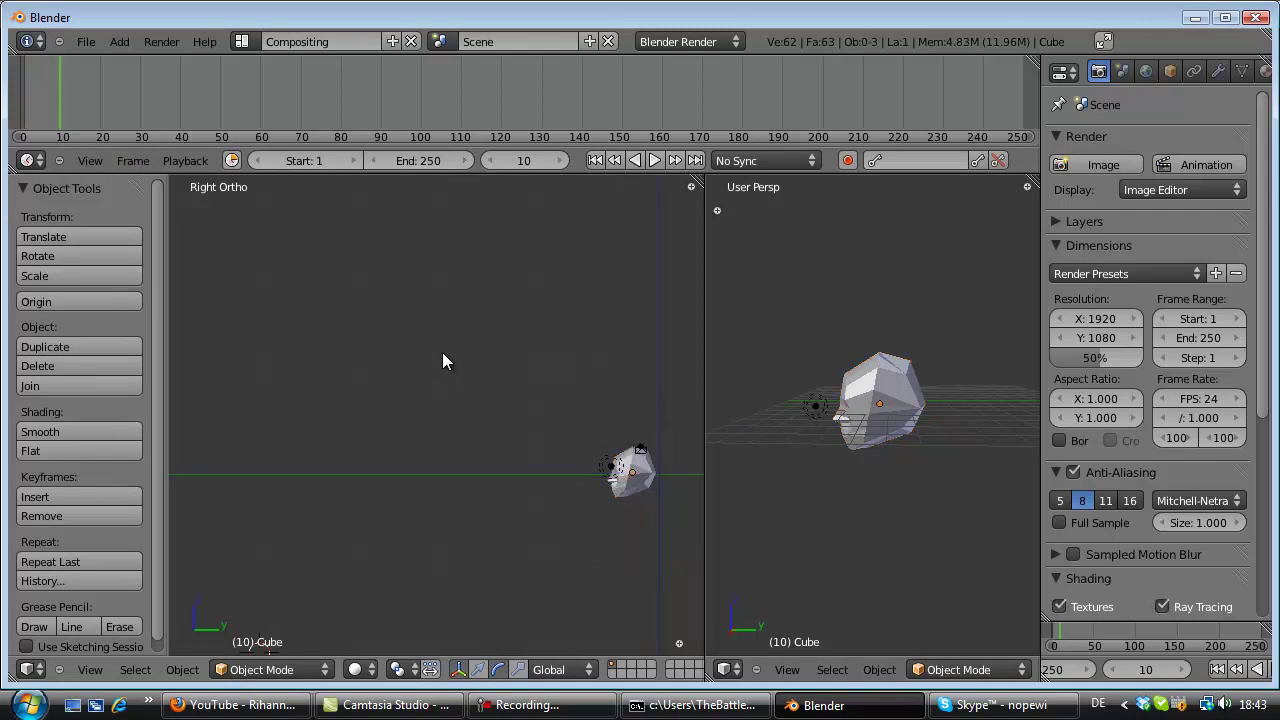
key(a)
key(a)
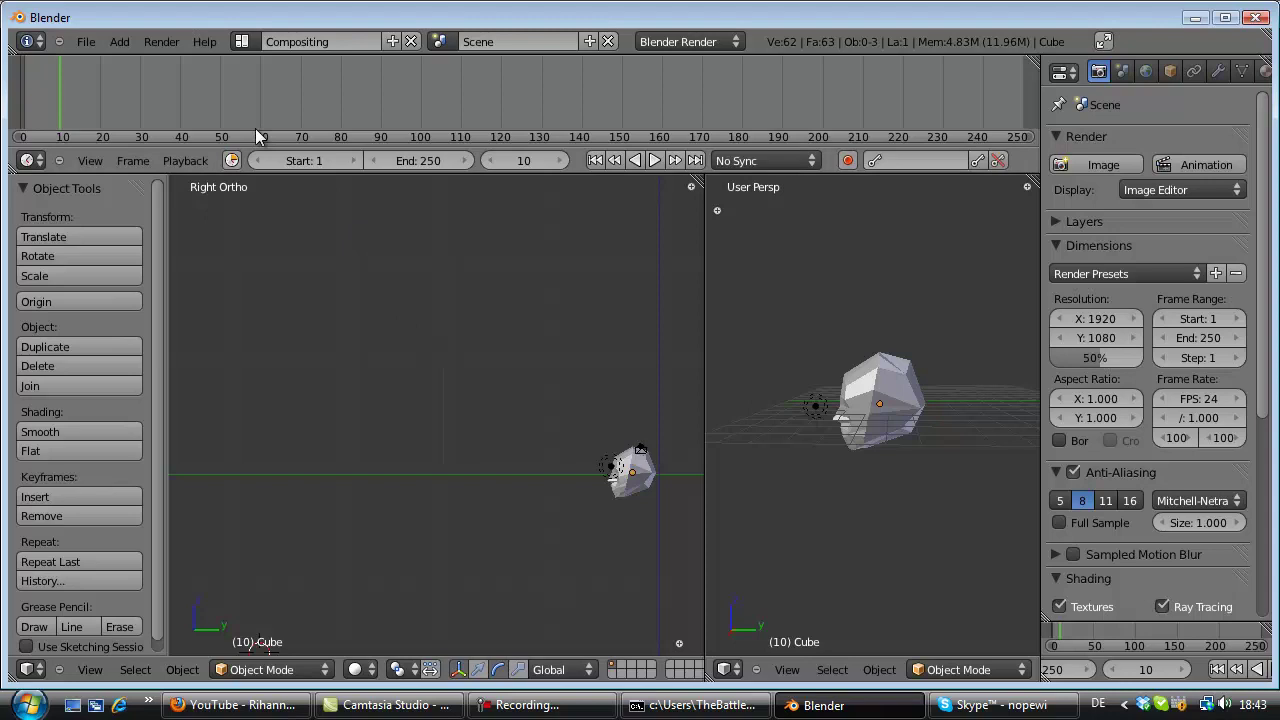
Add a cylinder mesh and move it in front of the head, just above the ground.
click(120, 41)
mouse_move(140, 62)
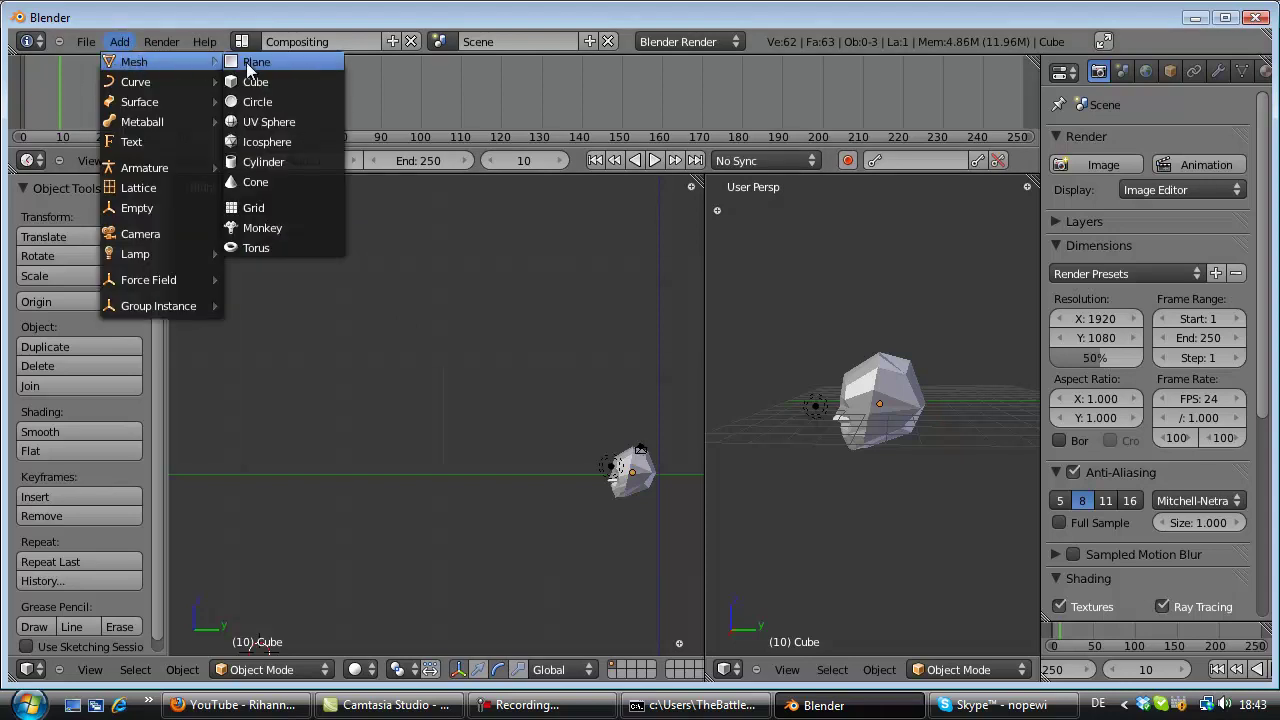
click(279, 160)
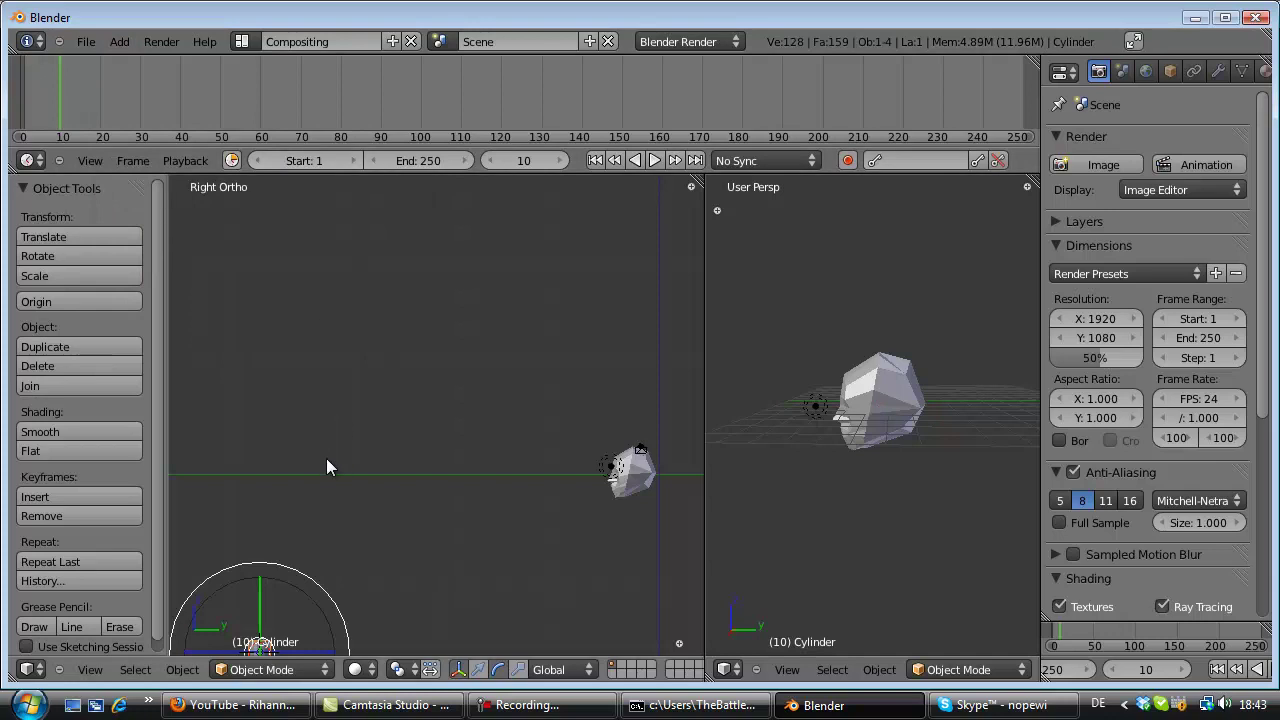
key(g)
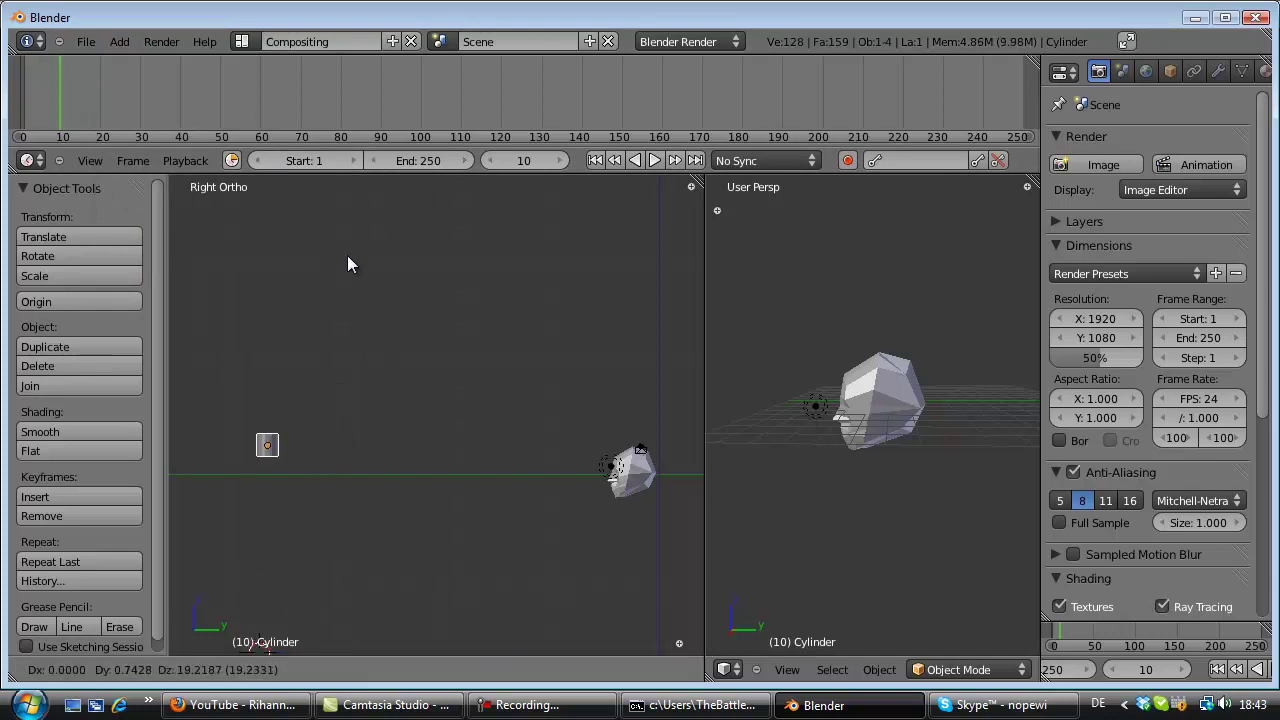
click(434, 258)
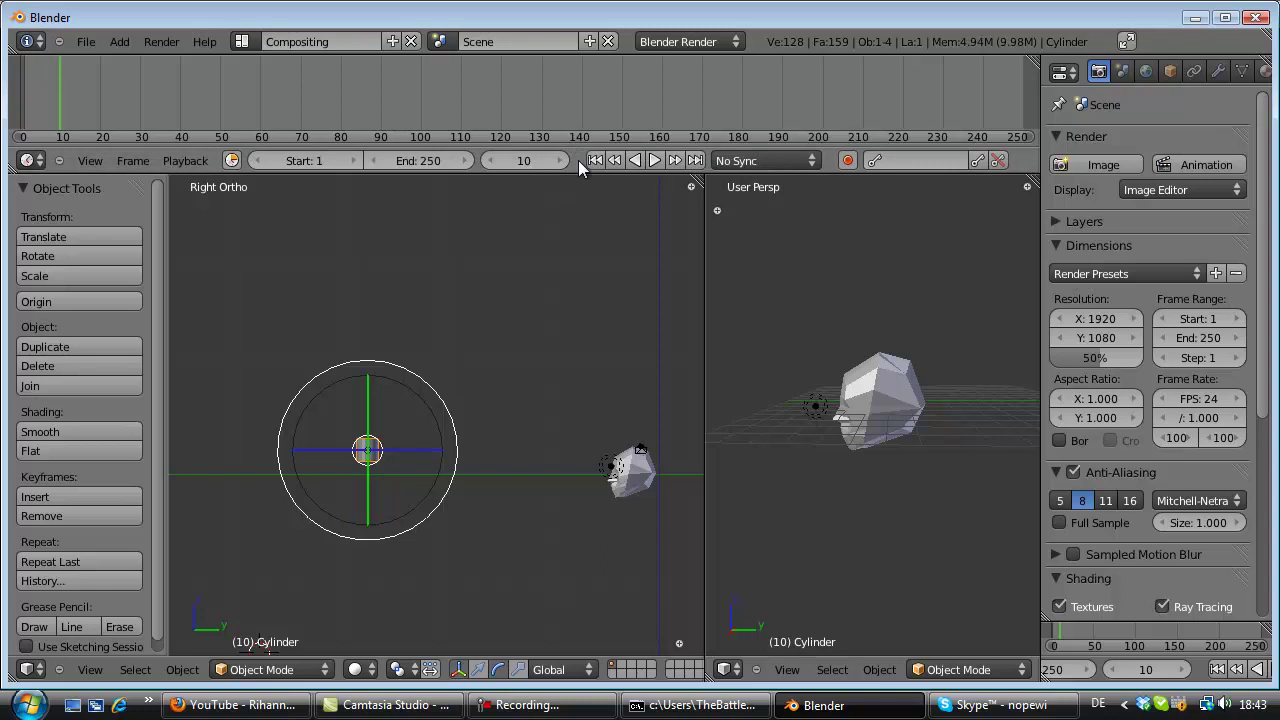
Enlarge the timeline area and pan the Right Ortho view across the scene.
drag(579, 172, 579, 264)
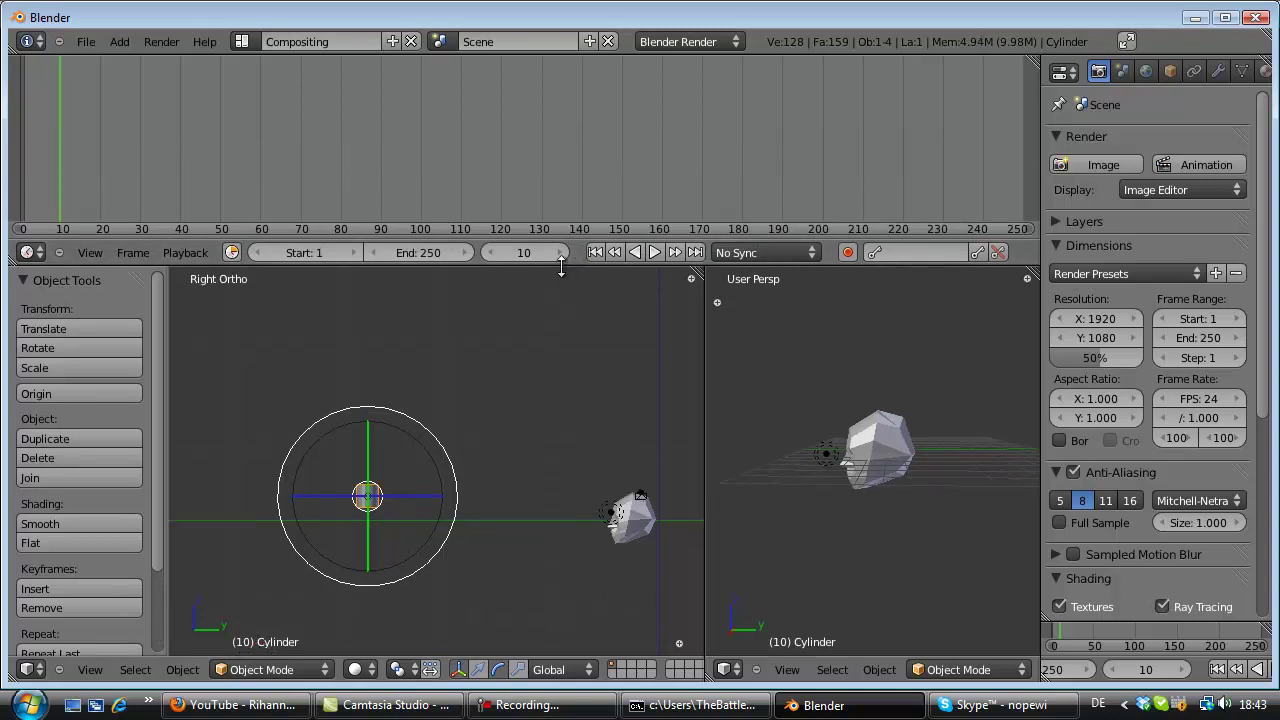
middle_drag(687, 466, 685, 530)
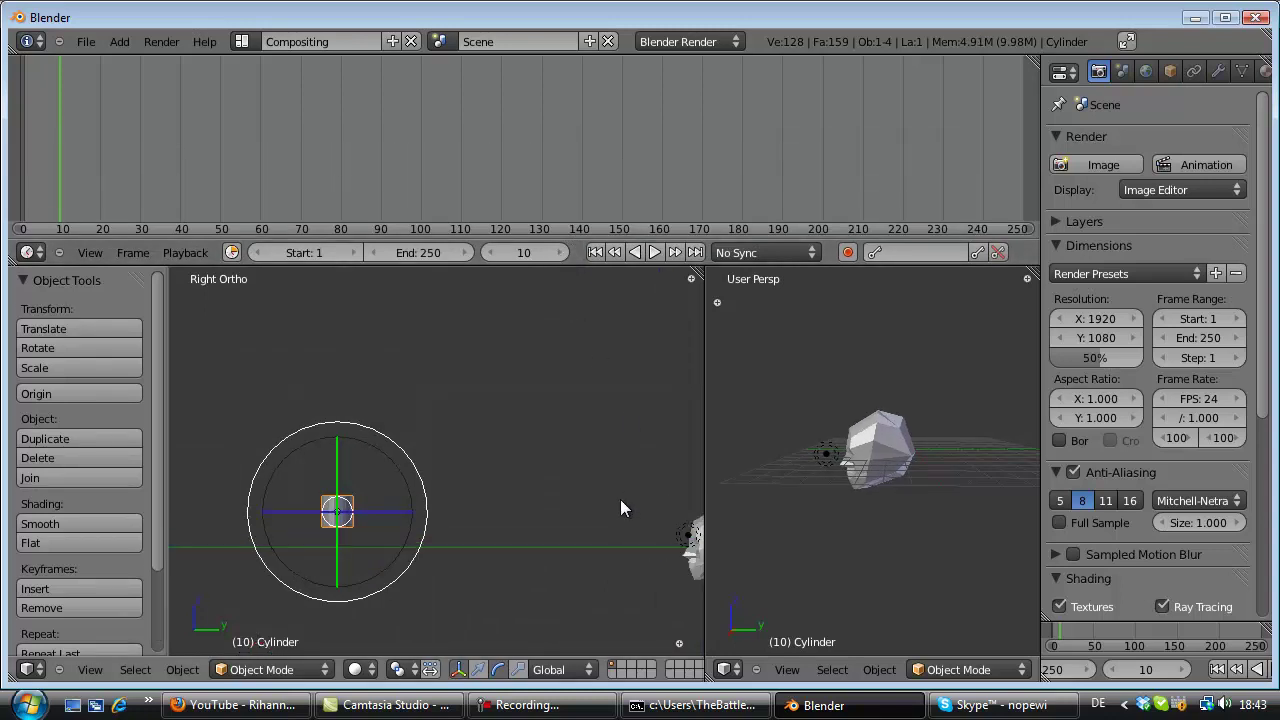
shift+scroll(607, 481, down, 2)
ctrl+scroll(606, 489, up, 2)
ctrl+scroll(605, 482, down, 5)
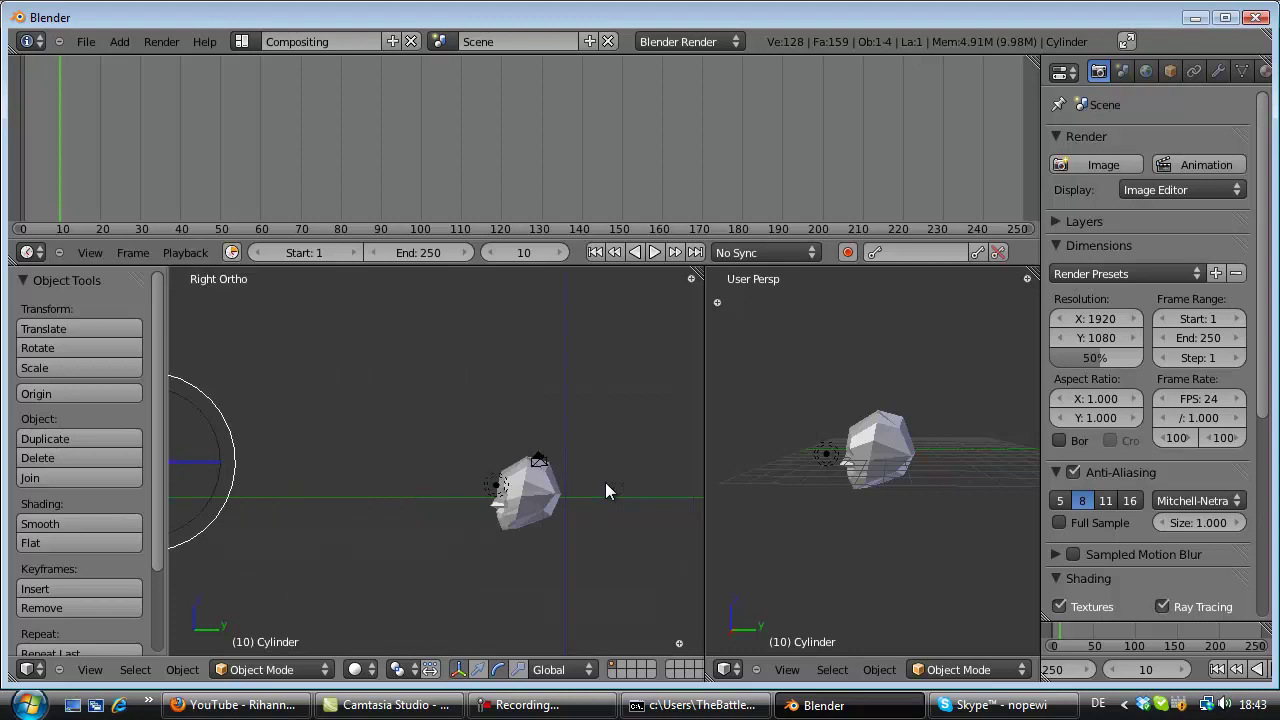
scroll(600, 486, up, 3)
ctrl+scroll(588, 480, down, 3)
scroll(588, 482, up, 2)
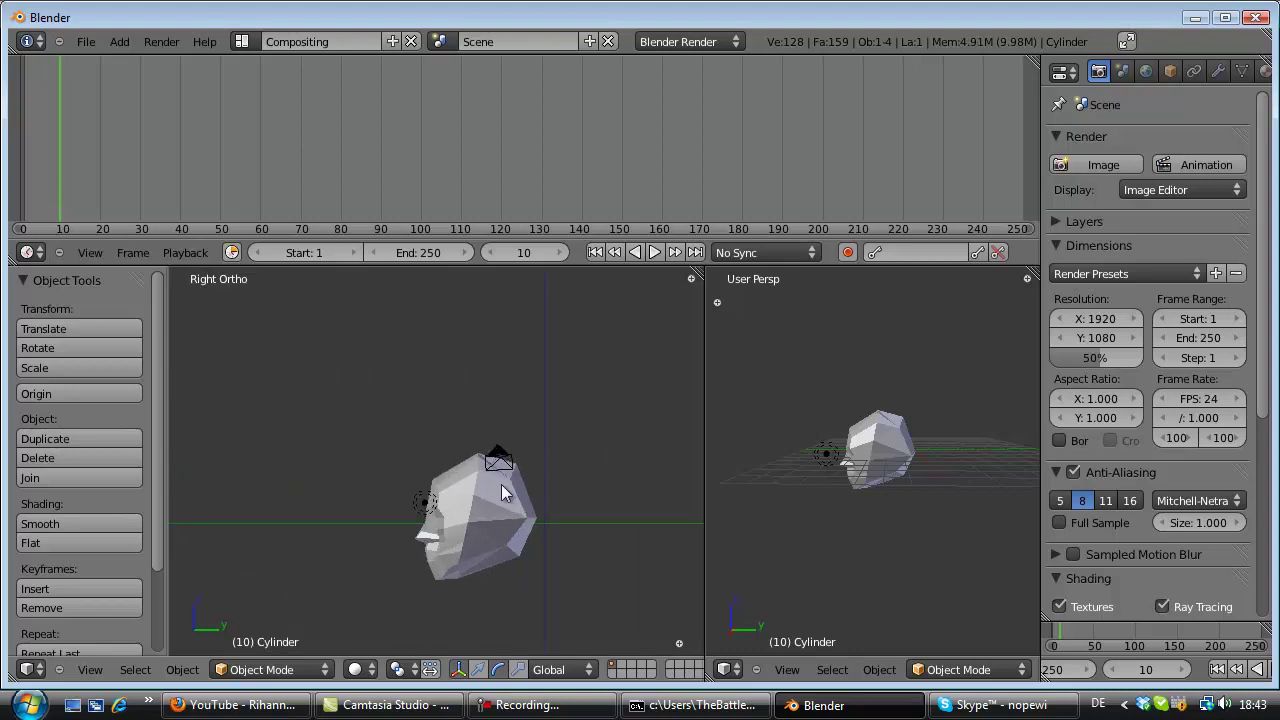
Select the camera, view through it in the left viewport, and zoom onto its frame.
right_click(510, 457)
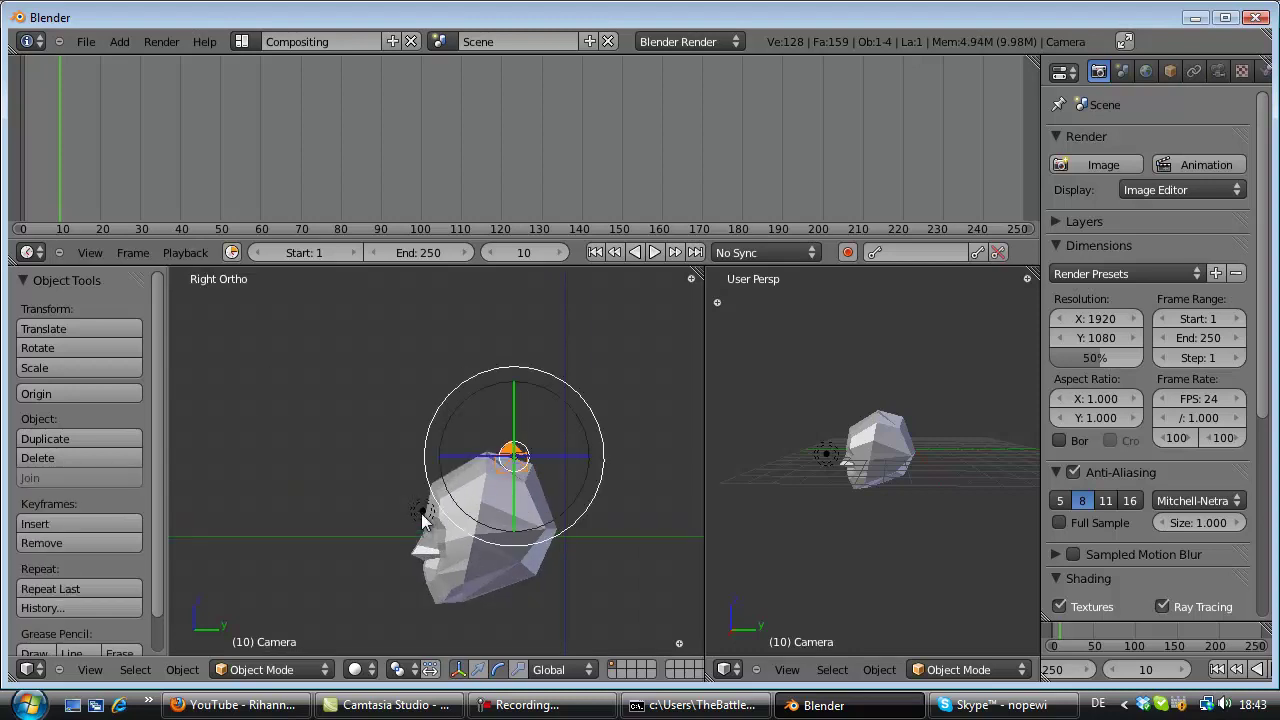
right_click(422, 511)
right_click(511, 455)
key(KP_0)
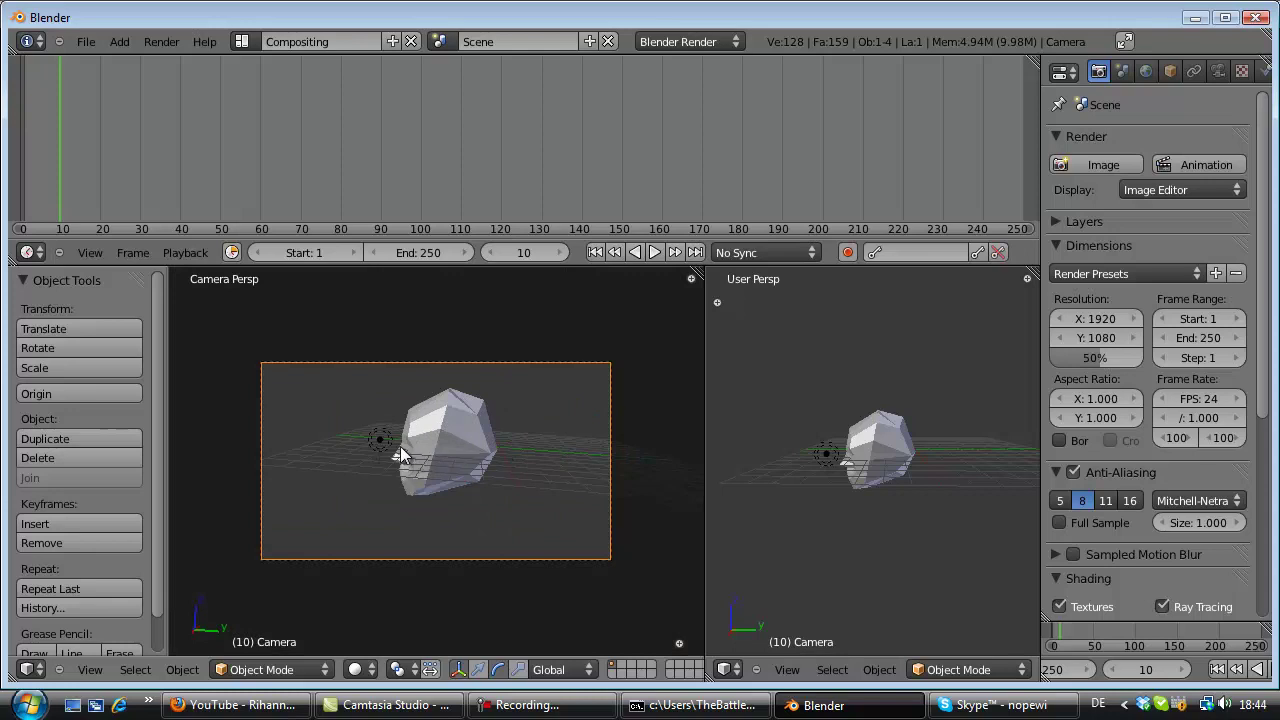
scroll(403, 446, up, 2)
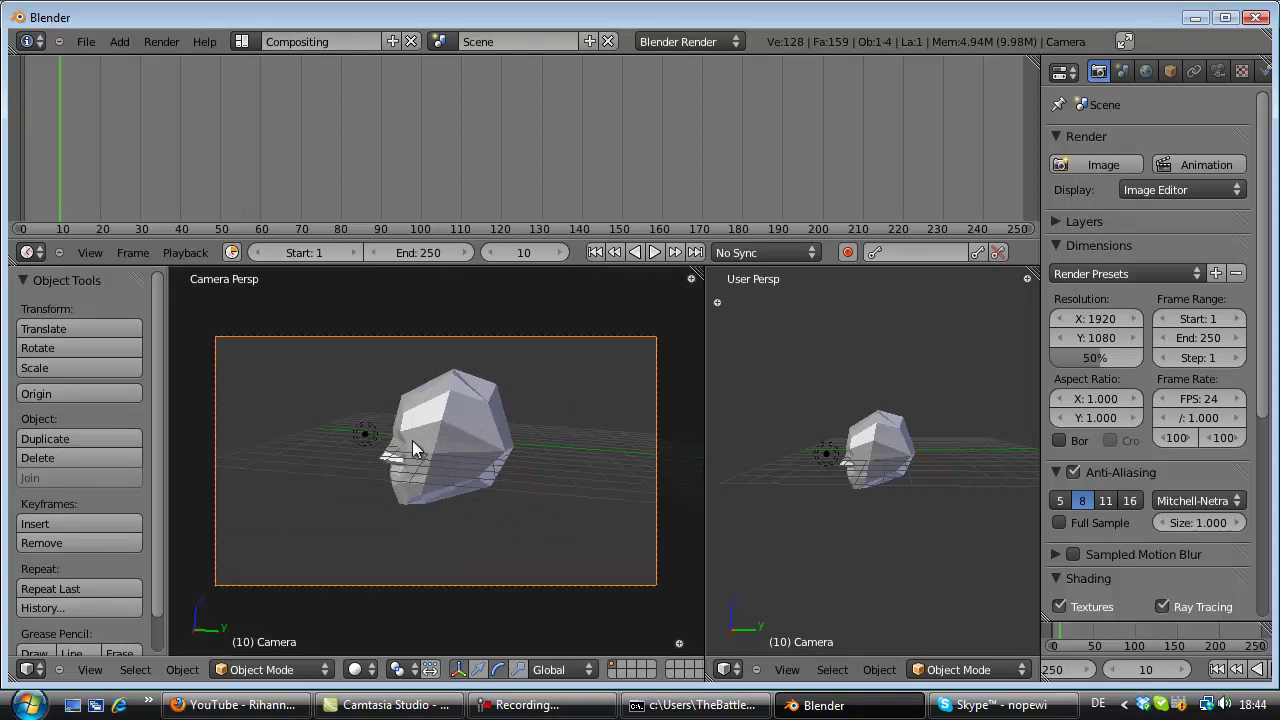
scroll(412, 440, up, 2)
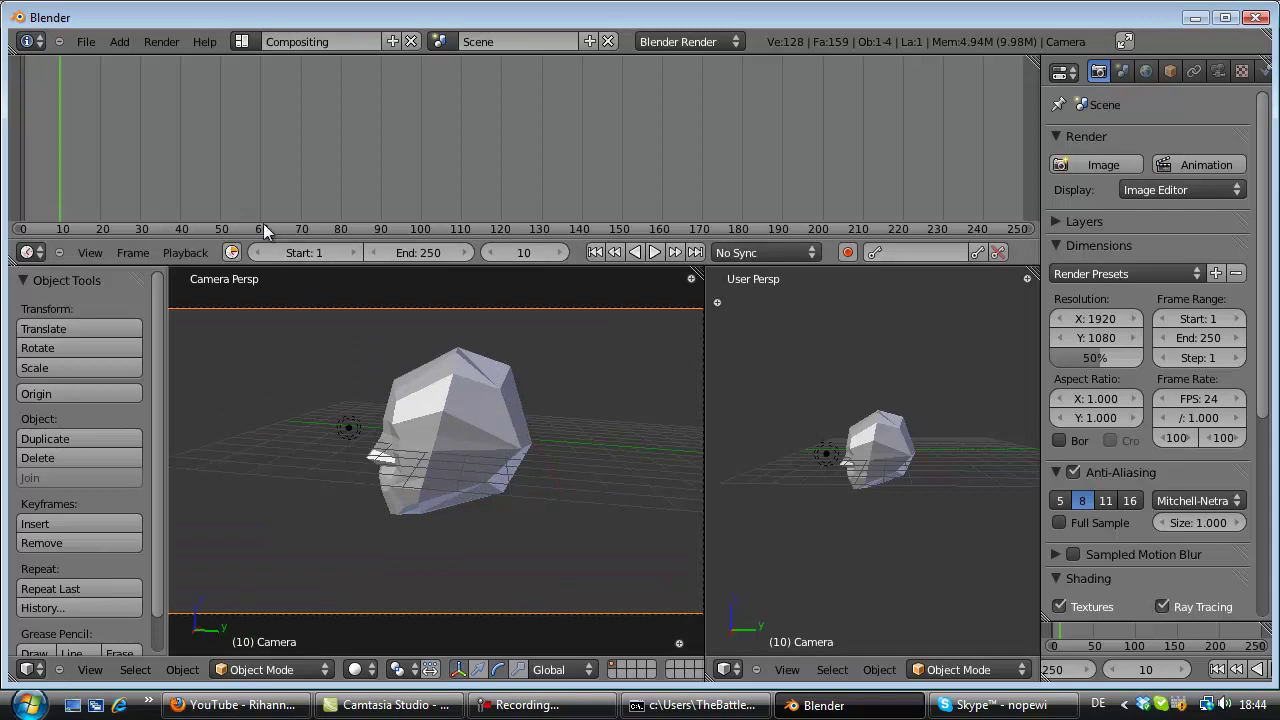
Render a still image of the faceted head from the camera.
click(161, 41)
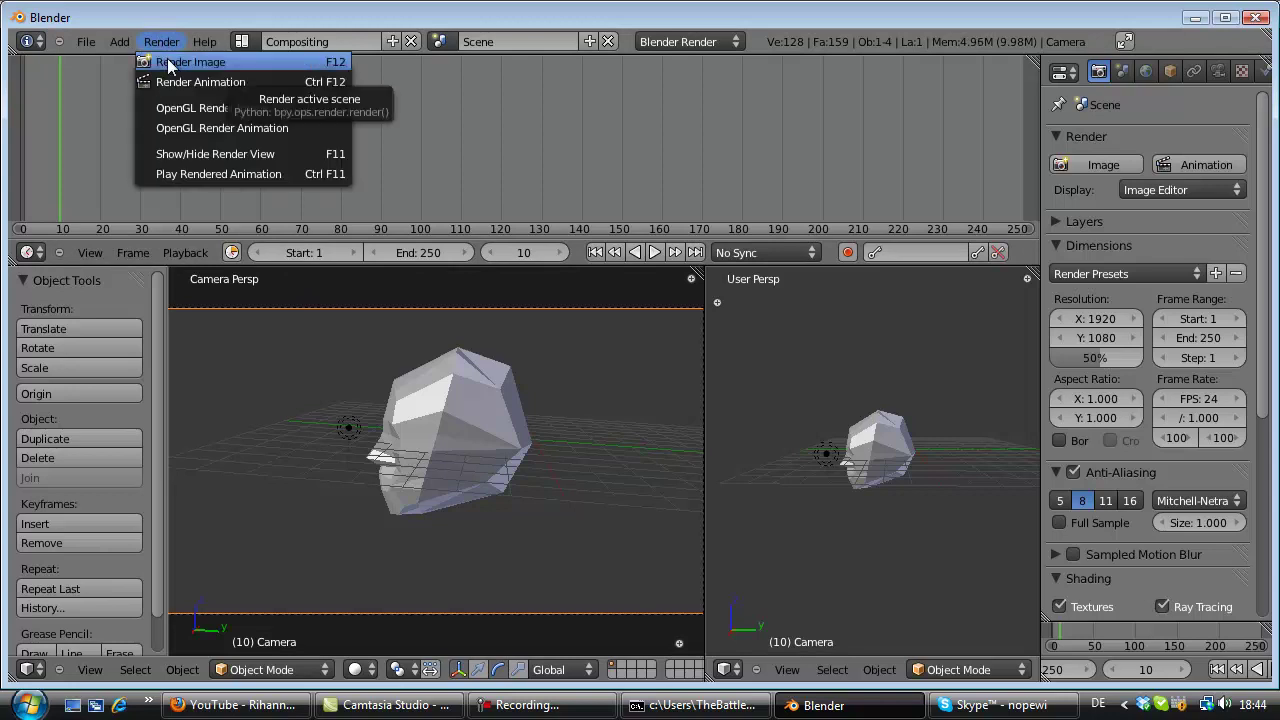
click(167, 61)
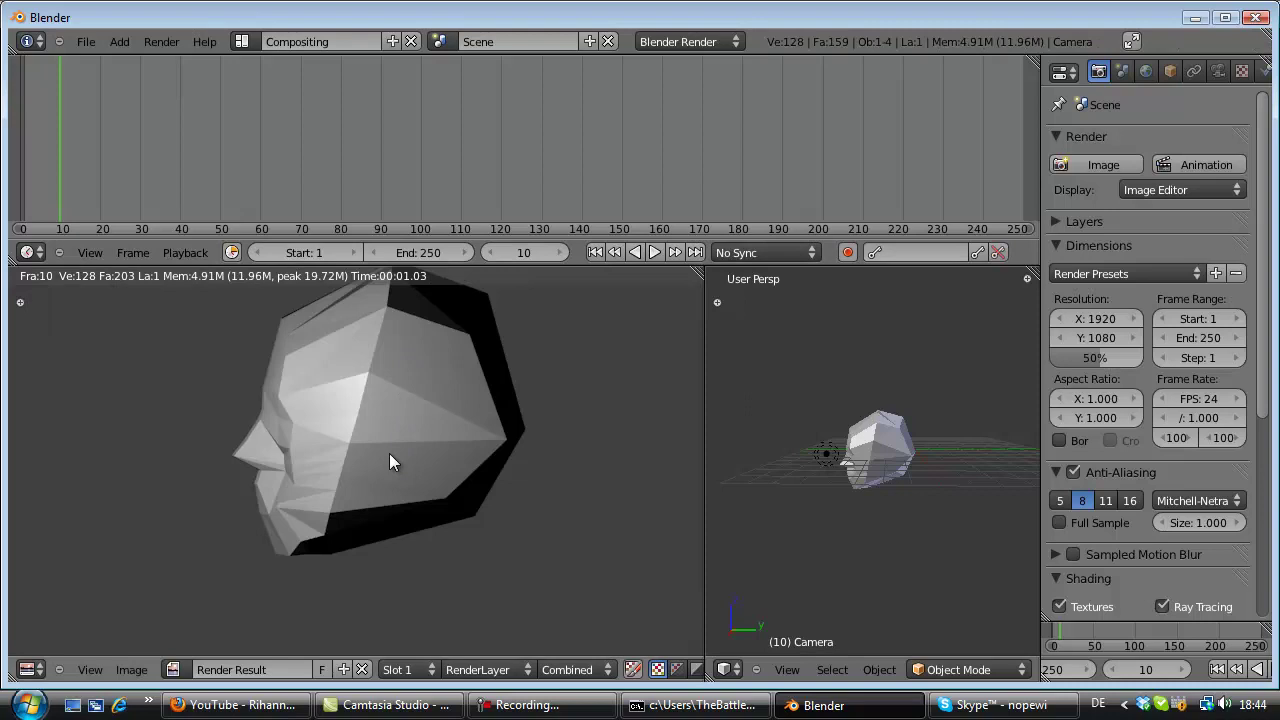
click(161, 41)
Return the left area to the 3D View and select the head.
click(28, 669)
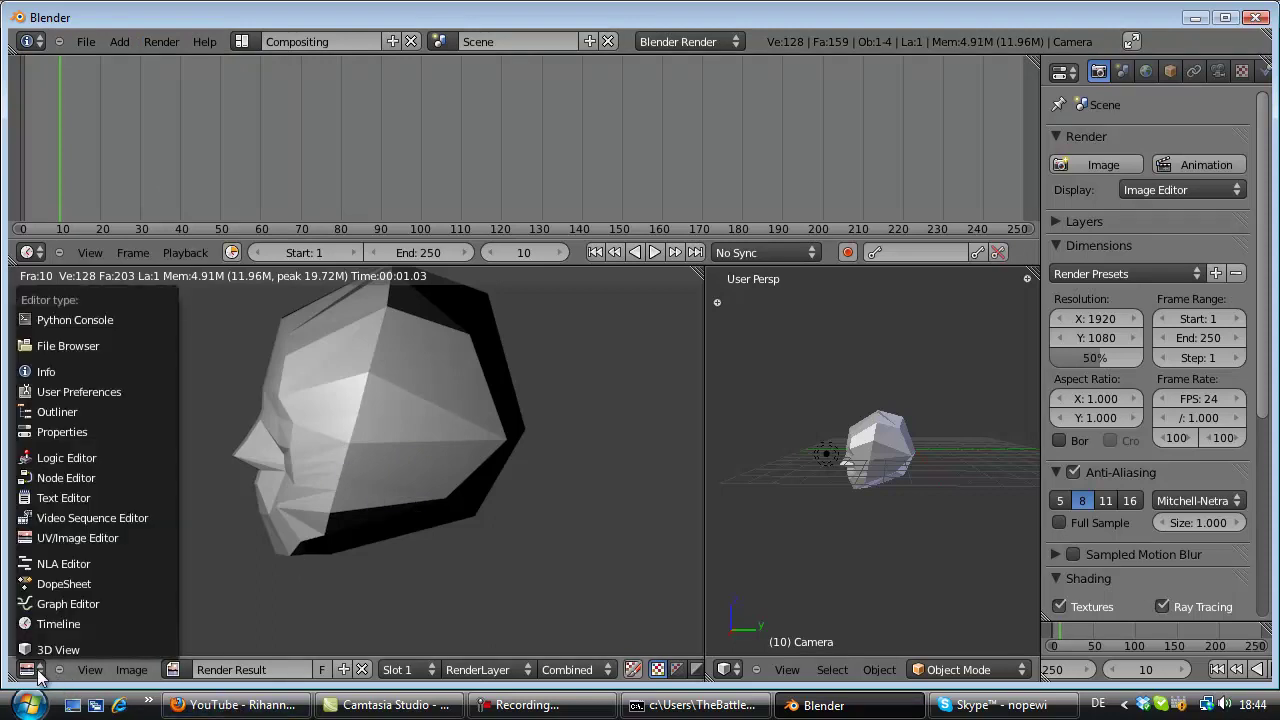
click(40, 649)
right_click(437, 401)
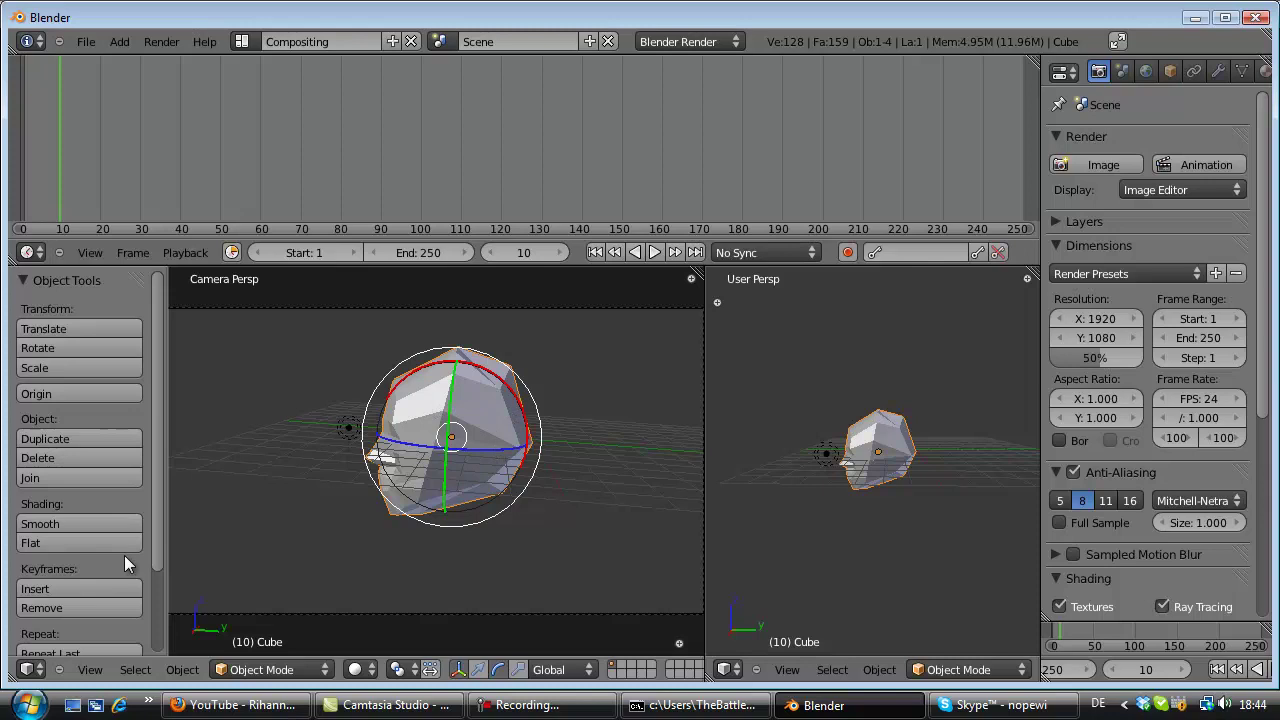
Apply smooth shading to the head and return to the camera view.
click(82, 522)
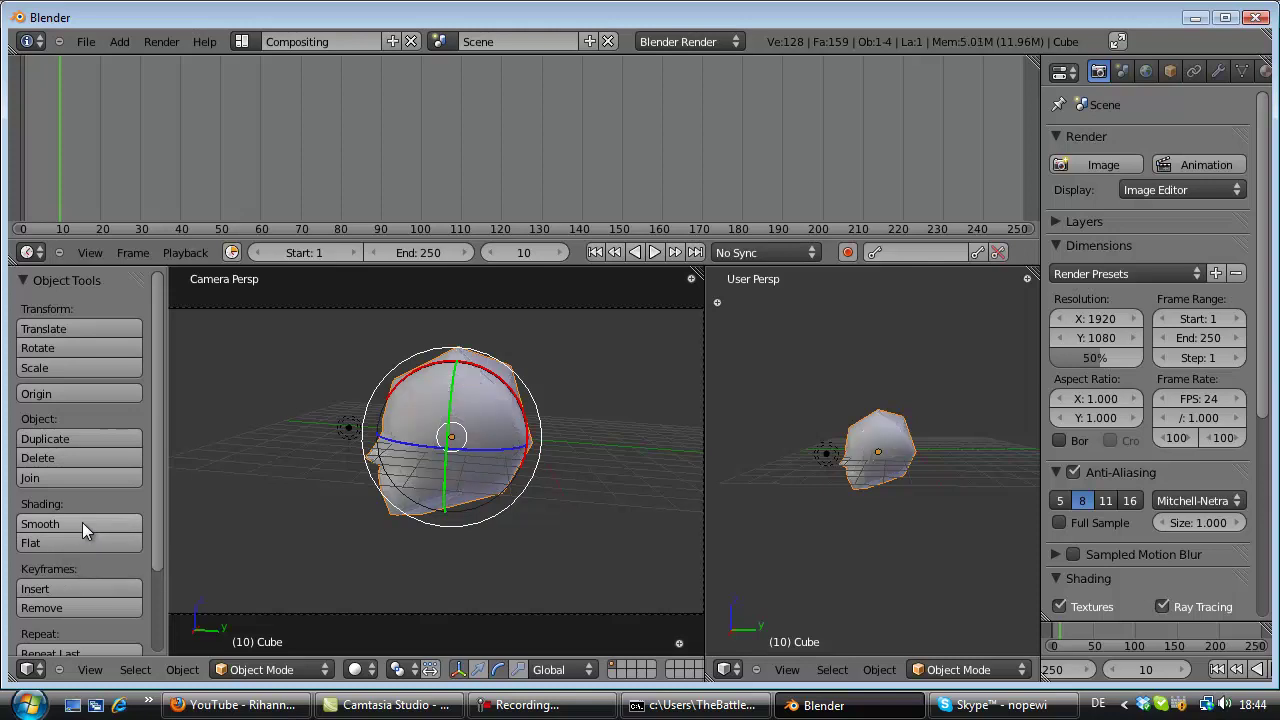
middle_drag(426, 487, 418, 425)
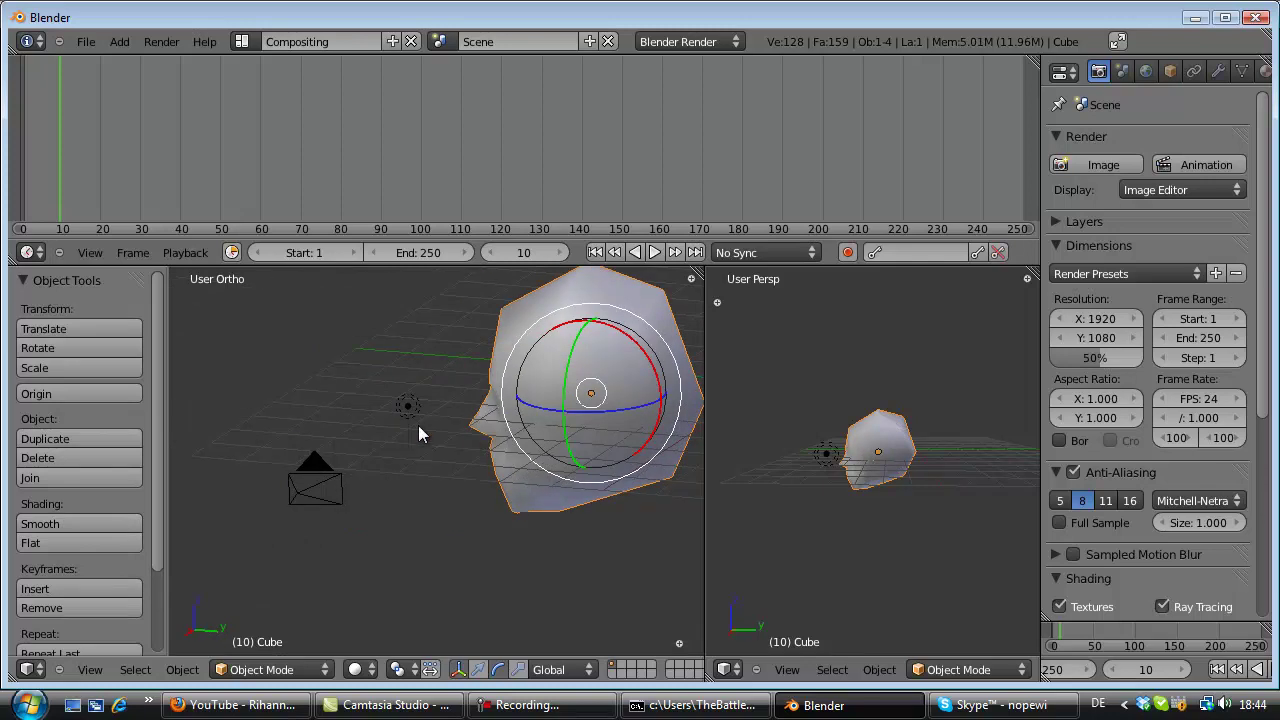
key(KP_0)
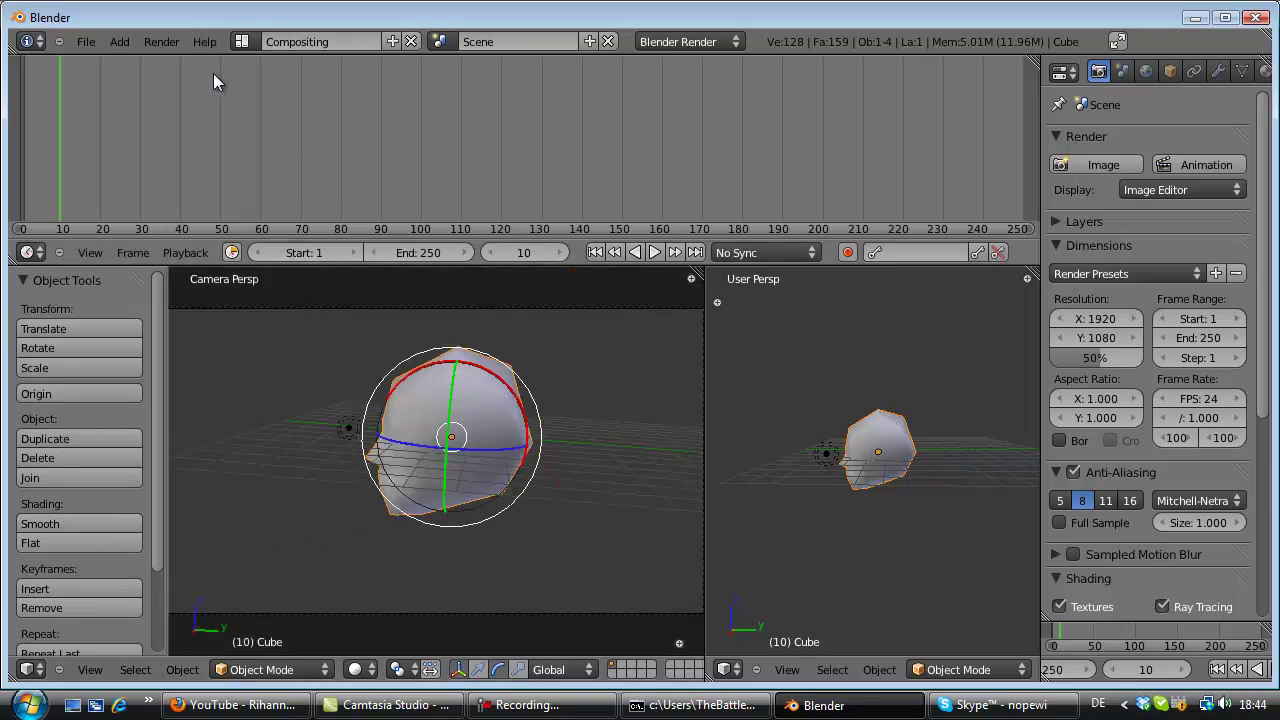
Render a fresh still of the smoothed head, then switch the left area back to 3D View.
click(144, 40)
click(165, 61)
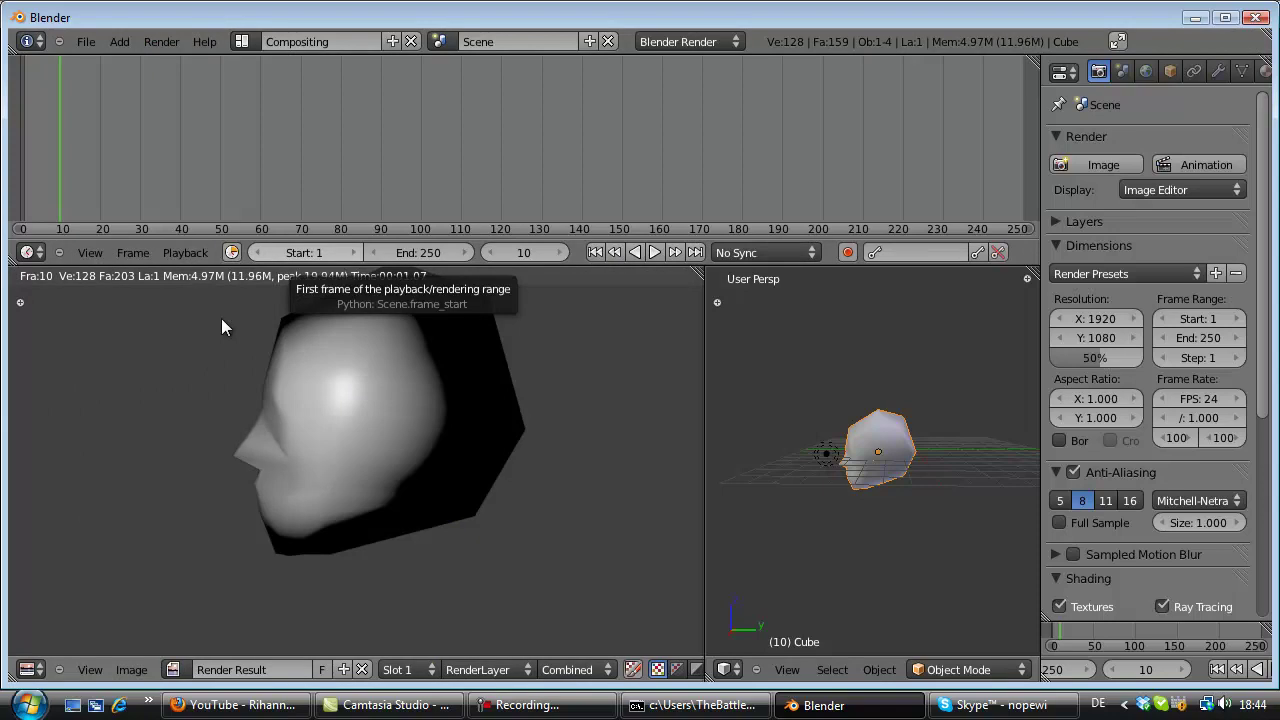
click(30, 669)
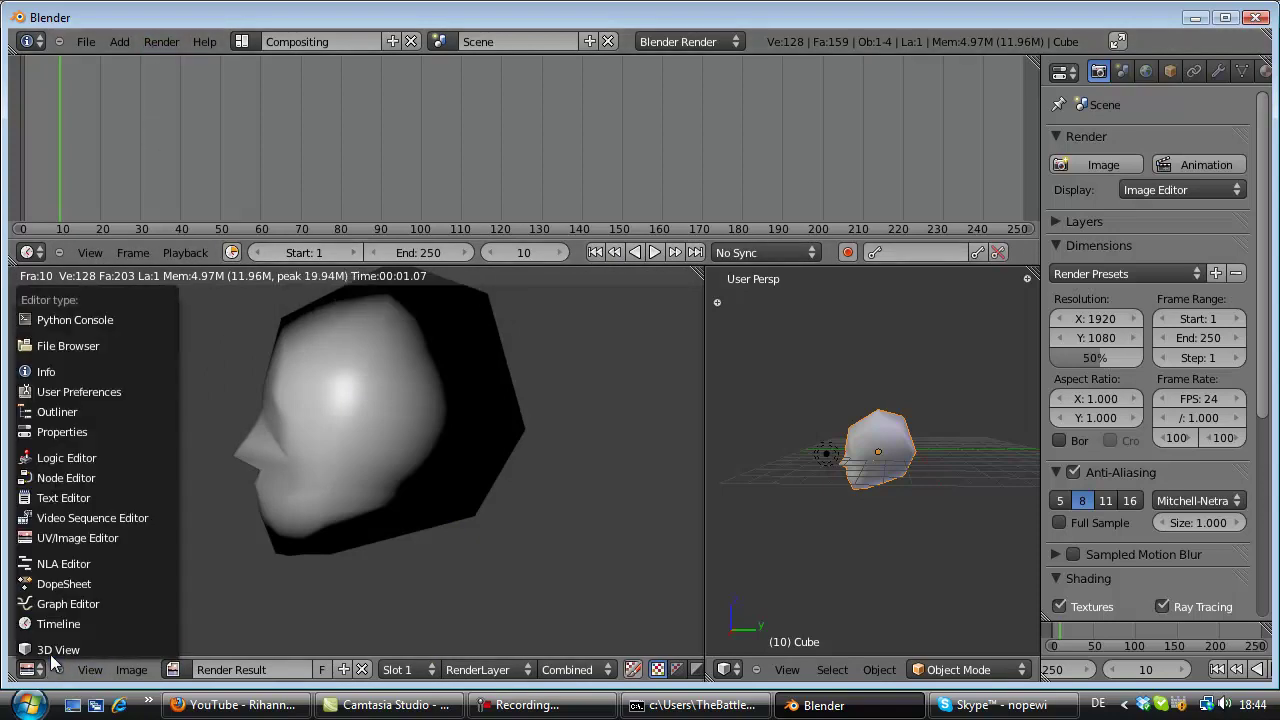
click(55, 650)
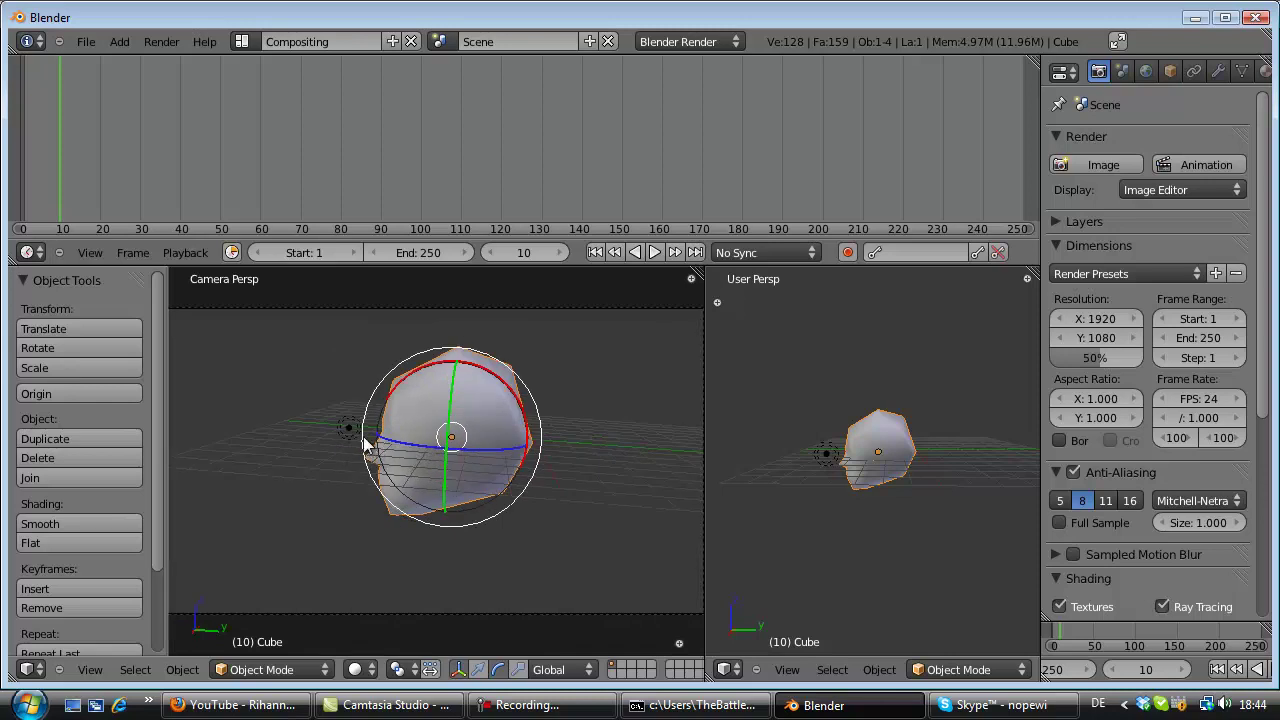
Switch to the right side view of the head and adjust the framing.
key(Tab)
key(Tab)
key(KP_3)
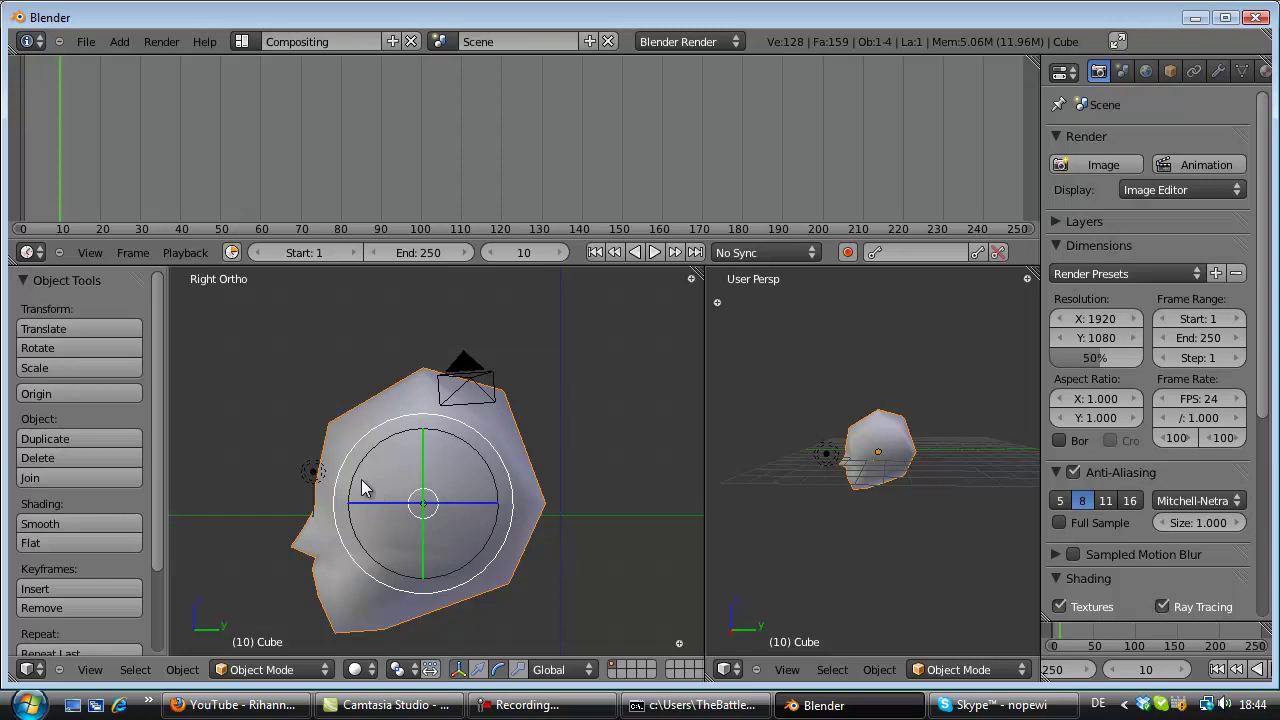
shift+scroll(364, 492, down, 2)
ctrl+scroll(363, 490, left, 2)
ctrl+scroll(363, 488, left, 1)
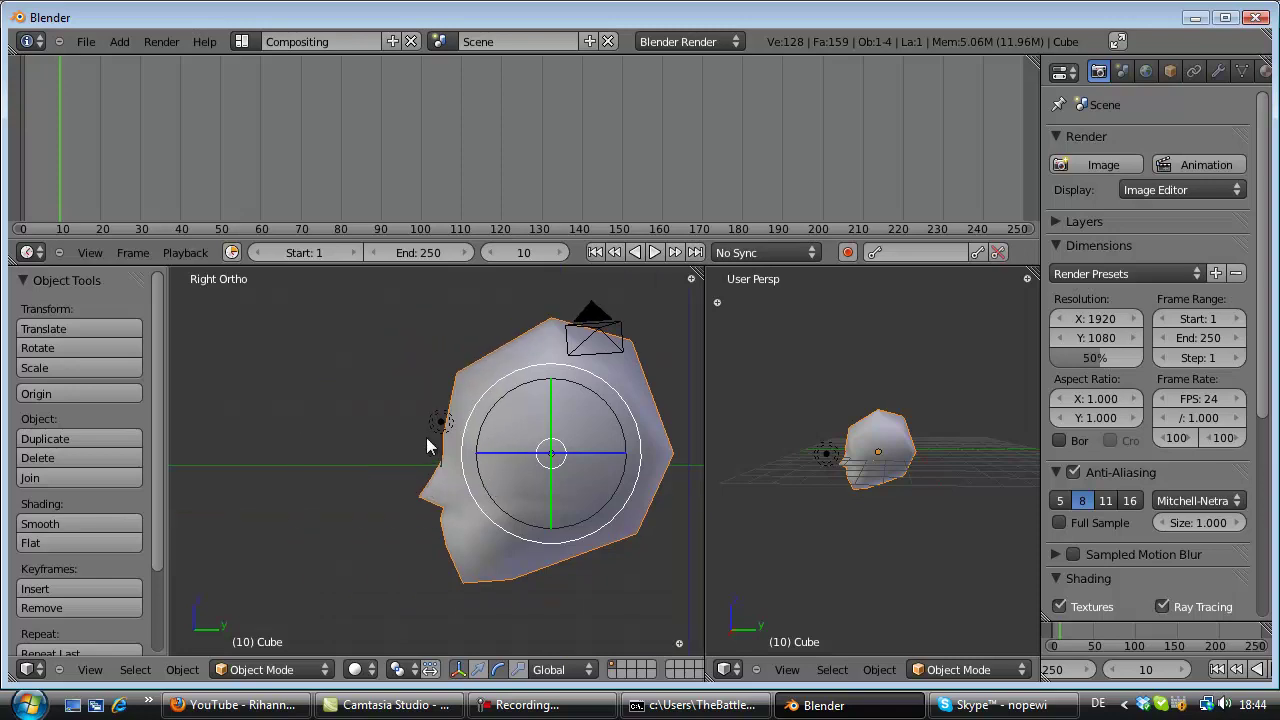
scroll(426, 437, down, 3)
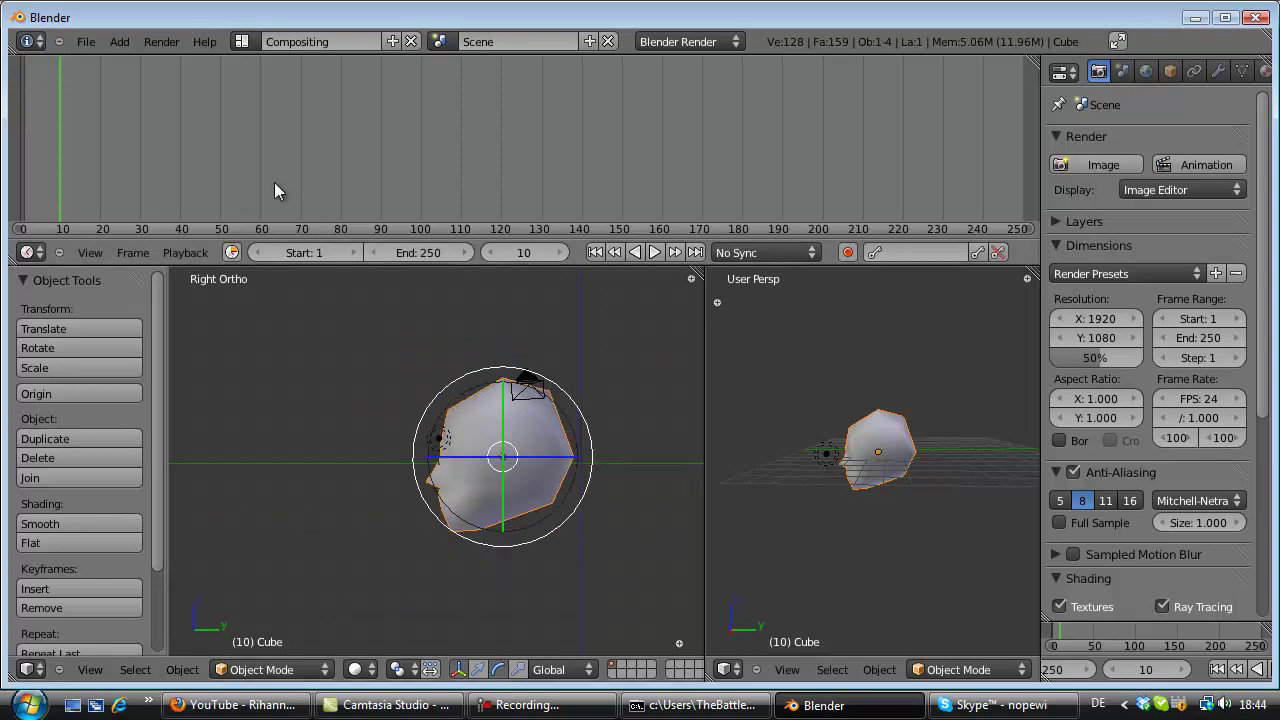
Keep the top area set as the Timeline editor.
click(30, 252)
click(40, 252)
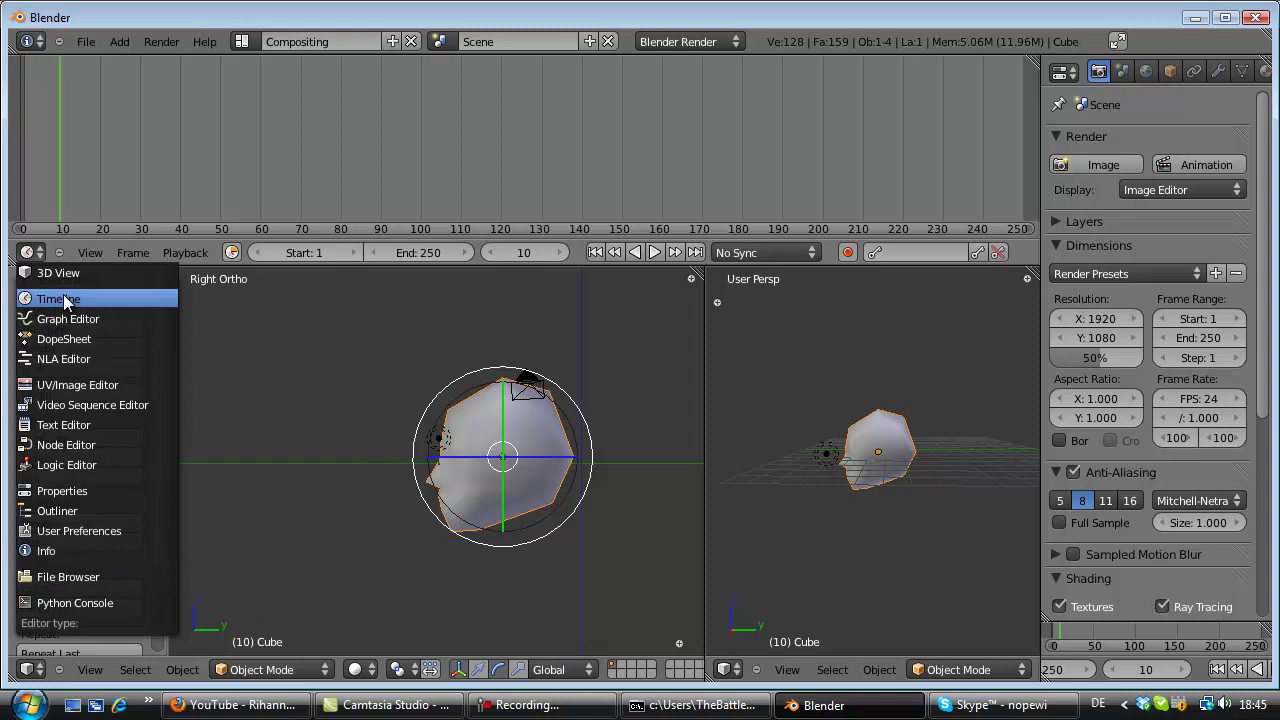
click(24, 300)
click(30, 252)
click(28, 298)
Scrub the animation through frames 73, 7, 0 and 13, then zoom to show the cylinder.
drag(63, 170, 374, 178)
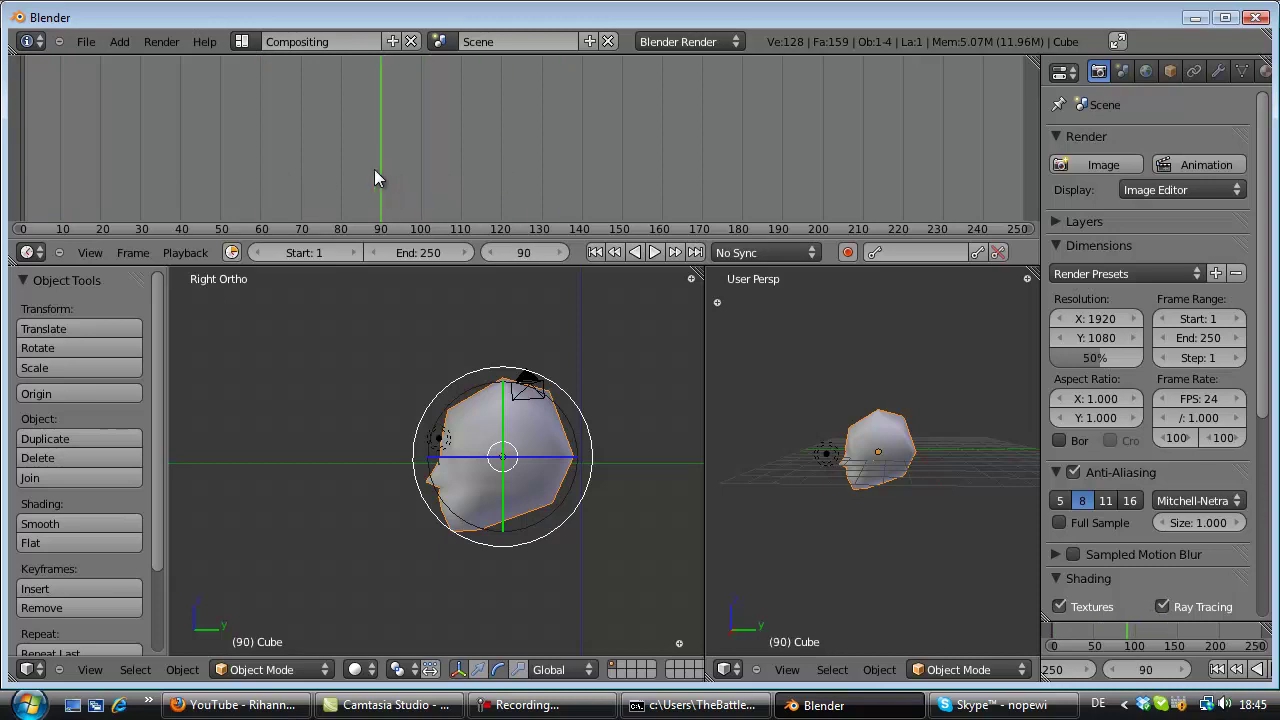
drag(234, 189, 44, 213)
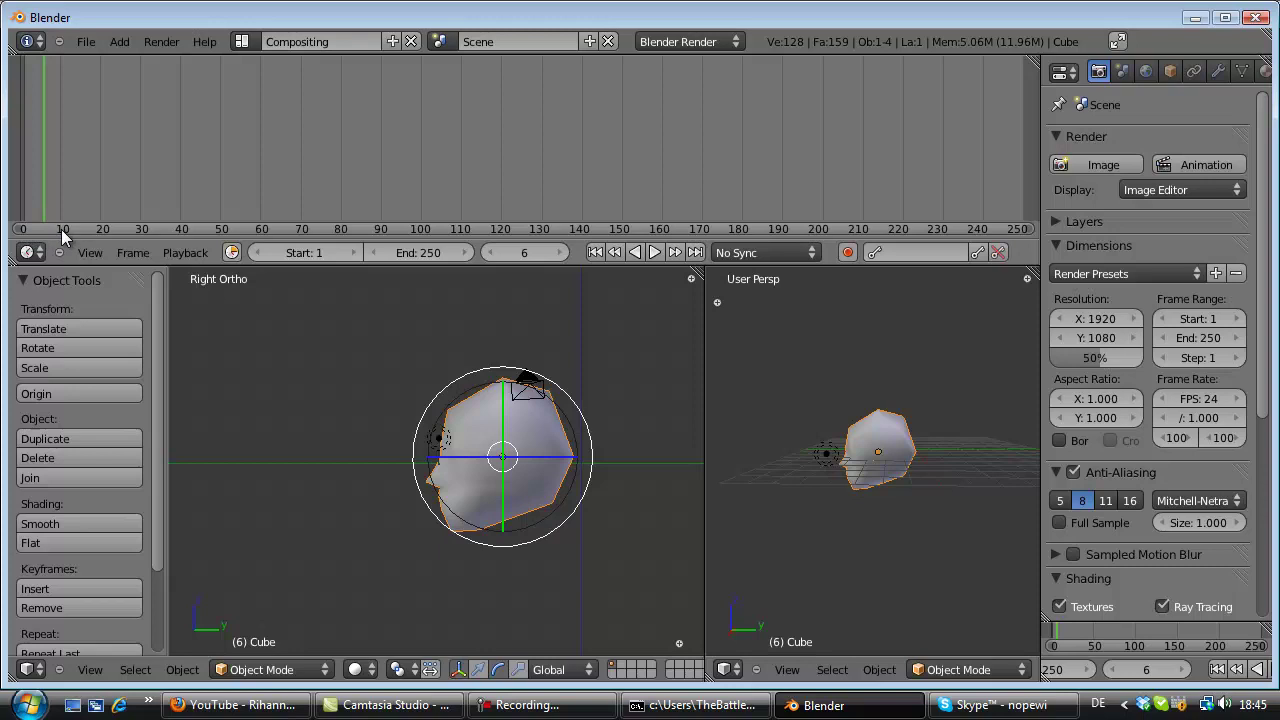
mouse_move(37, 186)
mouse_down()
mouse_move(16, 185)
mouse_move(57, 184)
mouse_move(37, 182)
mouse_up()
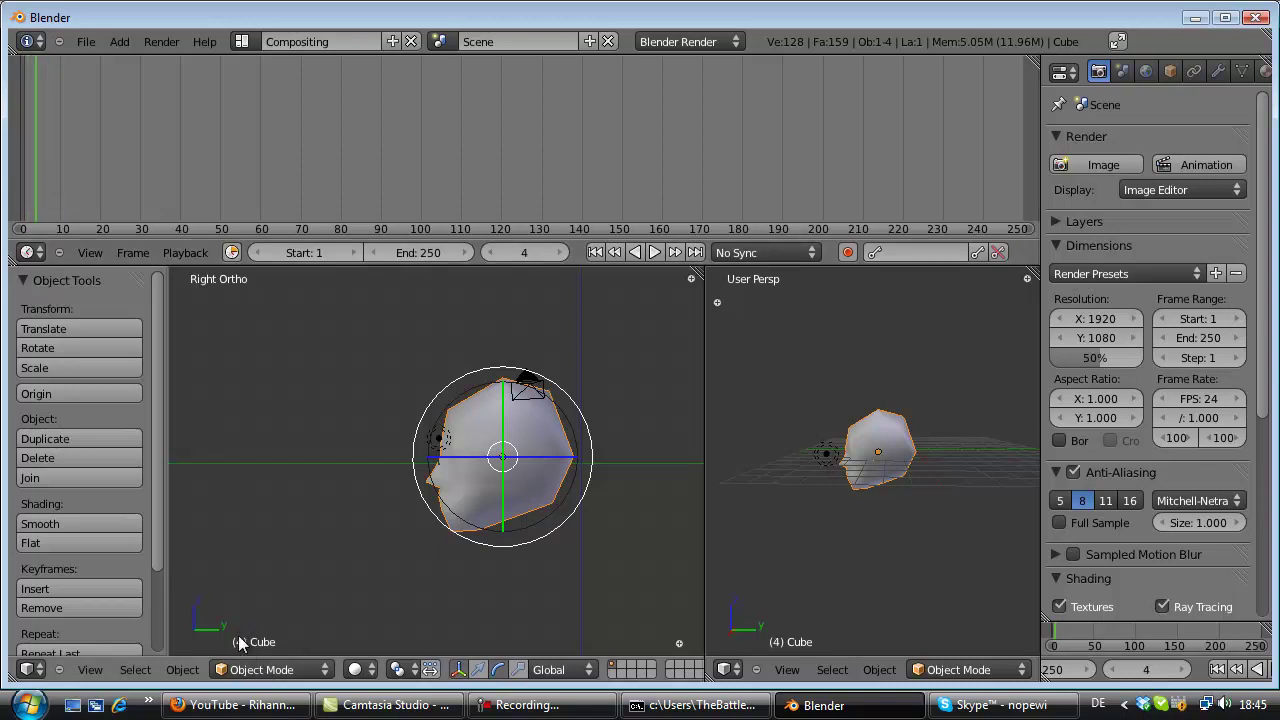
mouse_move(38, 156)
mouse_down()
mouse_move(75, 168)
mouse_move(164, 157)
mouse_move(44, 170)
mouse_up()
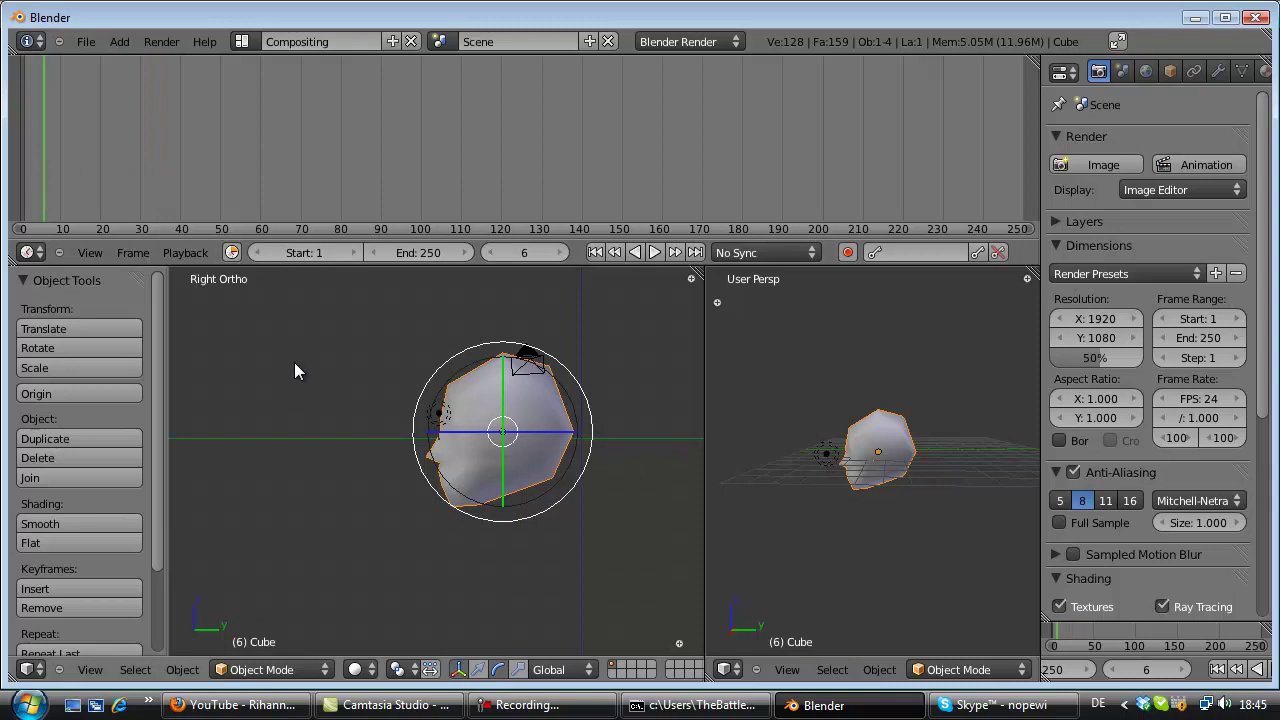
shift+scroll(295, 371, up, 1)
ctrl+scroll(295, 371, up, 3)
scroll(295, 371, down, 3)
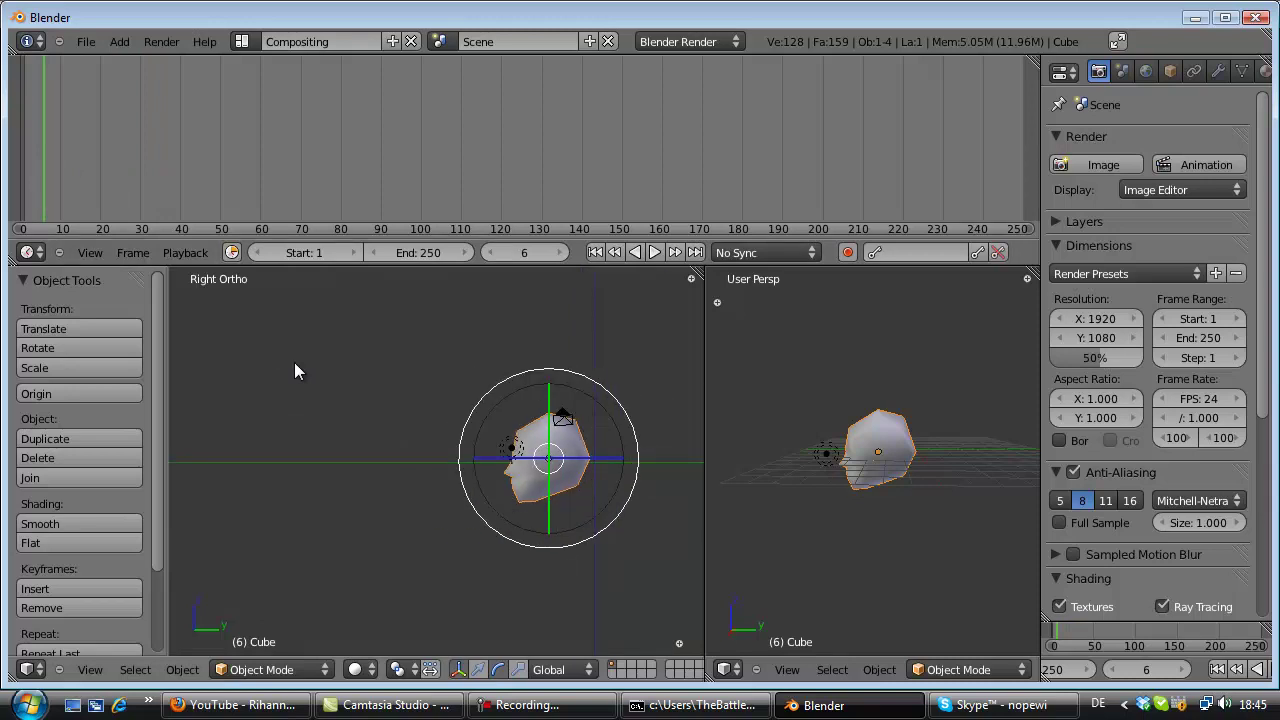
ctrl+scroll(294, 371, up, 5)
ctrl+scroll(294, 371, down, 2)
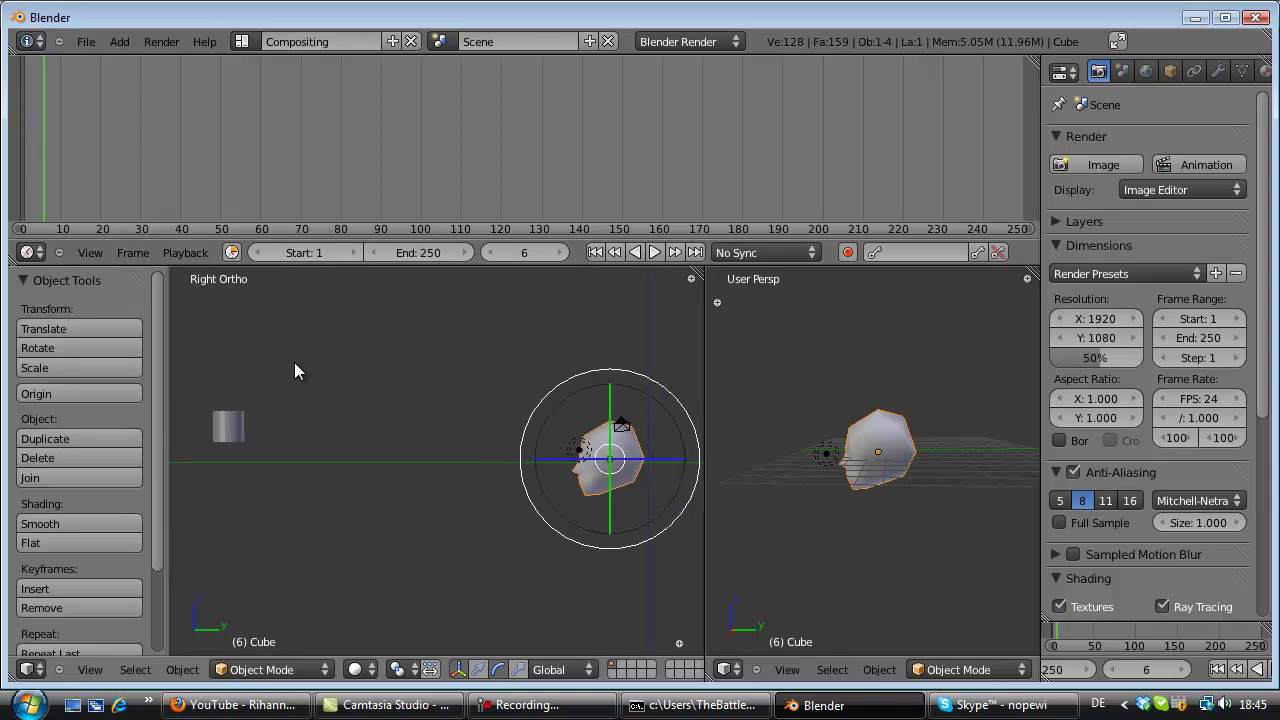
Smooth-shade the small cylinder, select the head, and rewind the timeline to frame 0.
right_click(238, 426)
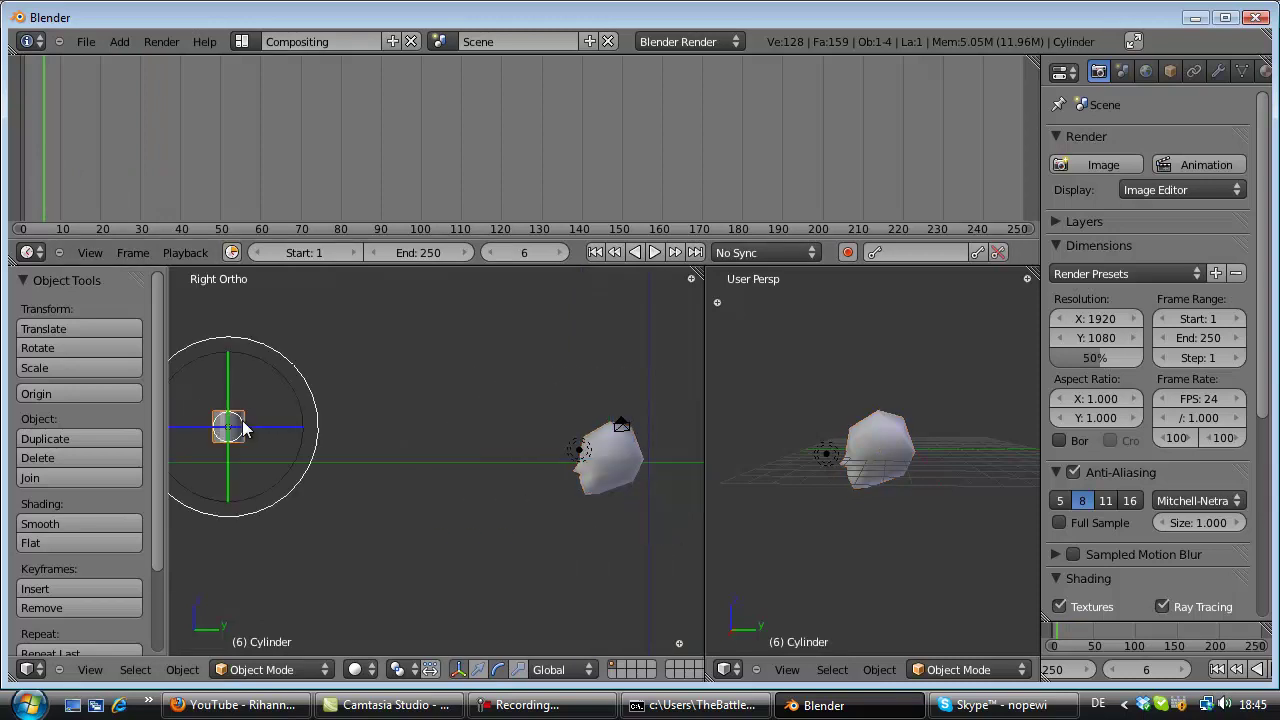
click(93, 524)
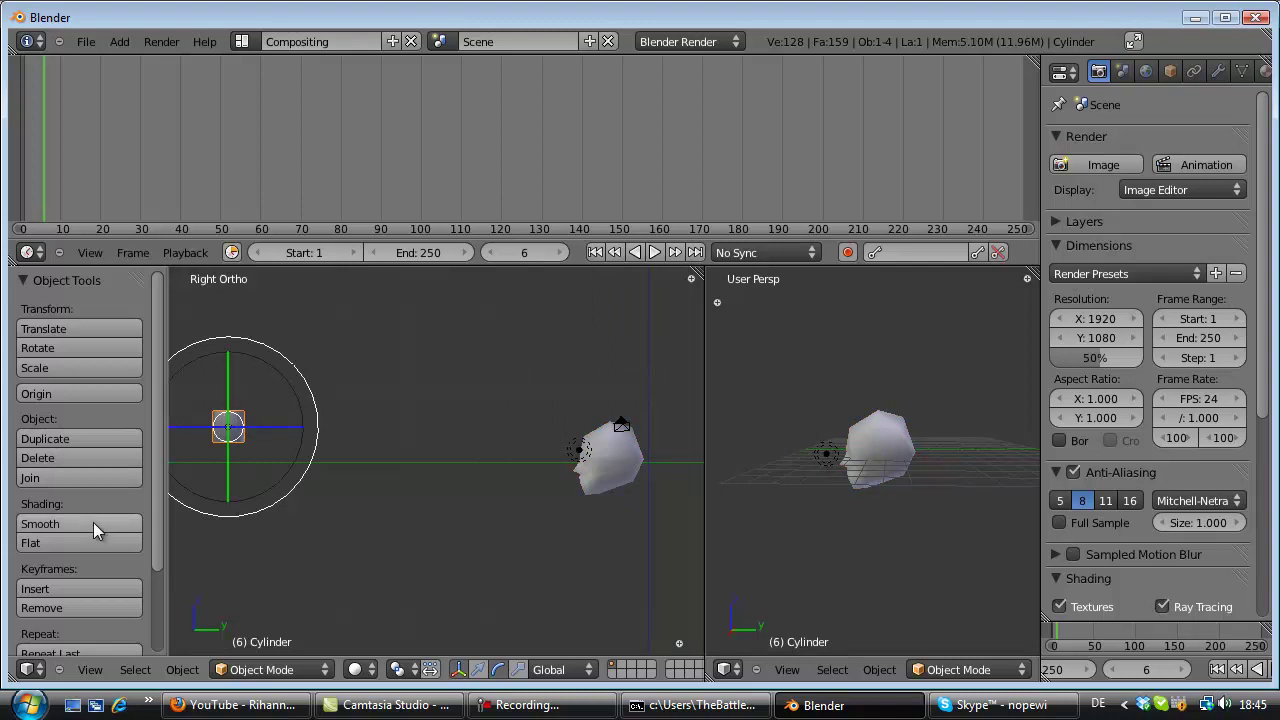
right_click(622, 464)
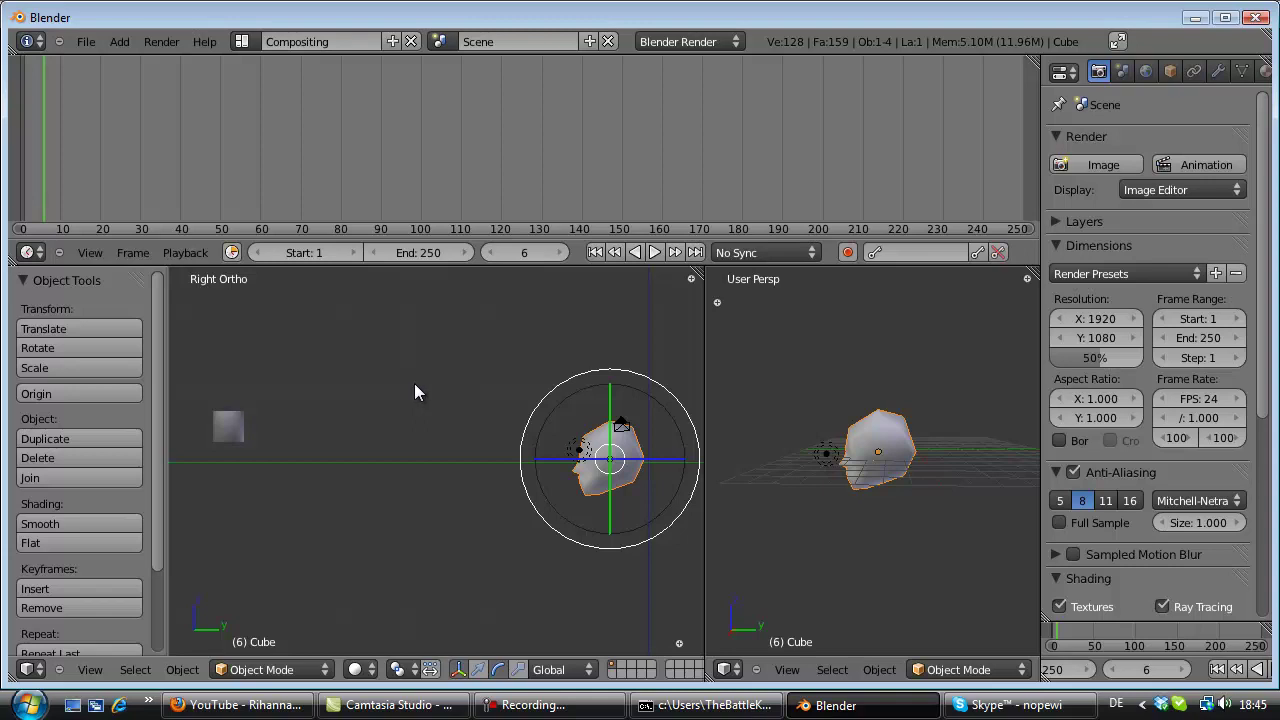
key(i)
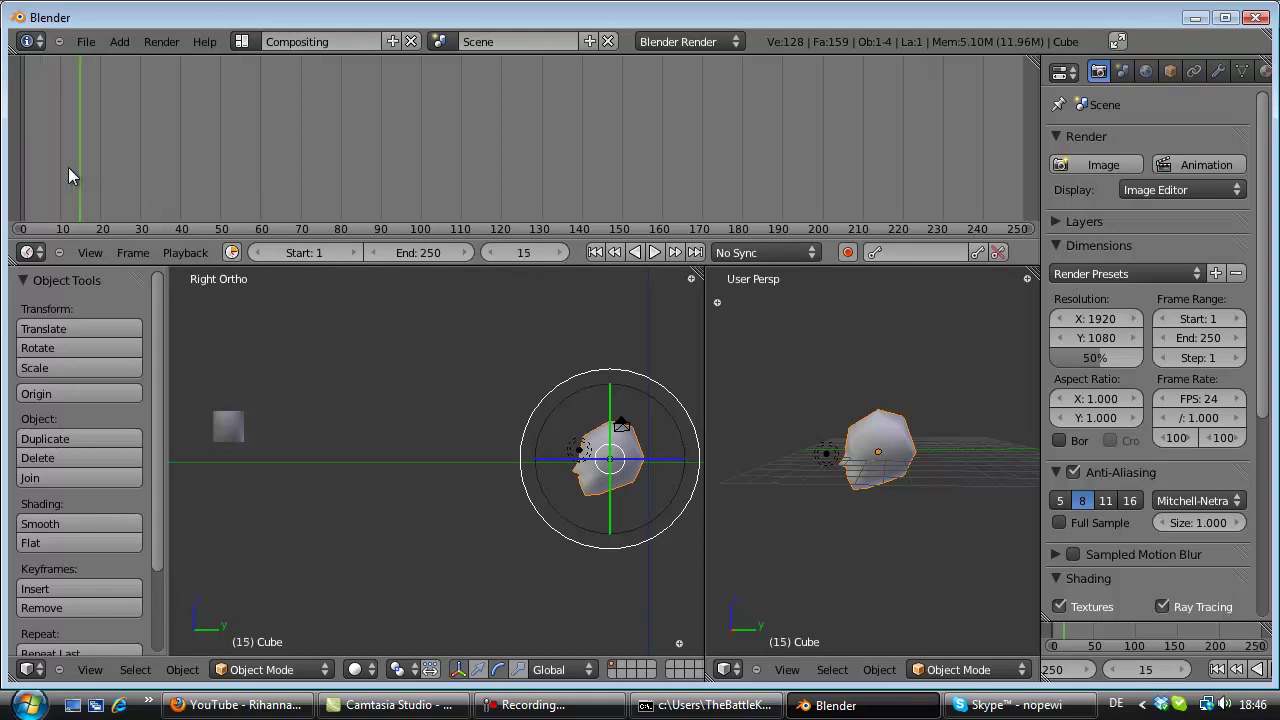
drag(68, 167, 10, 179)
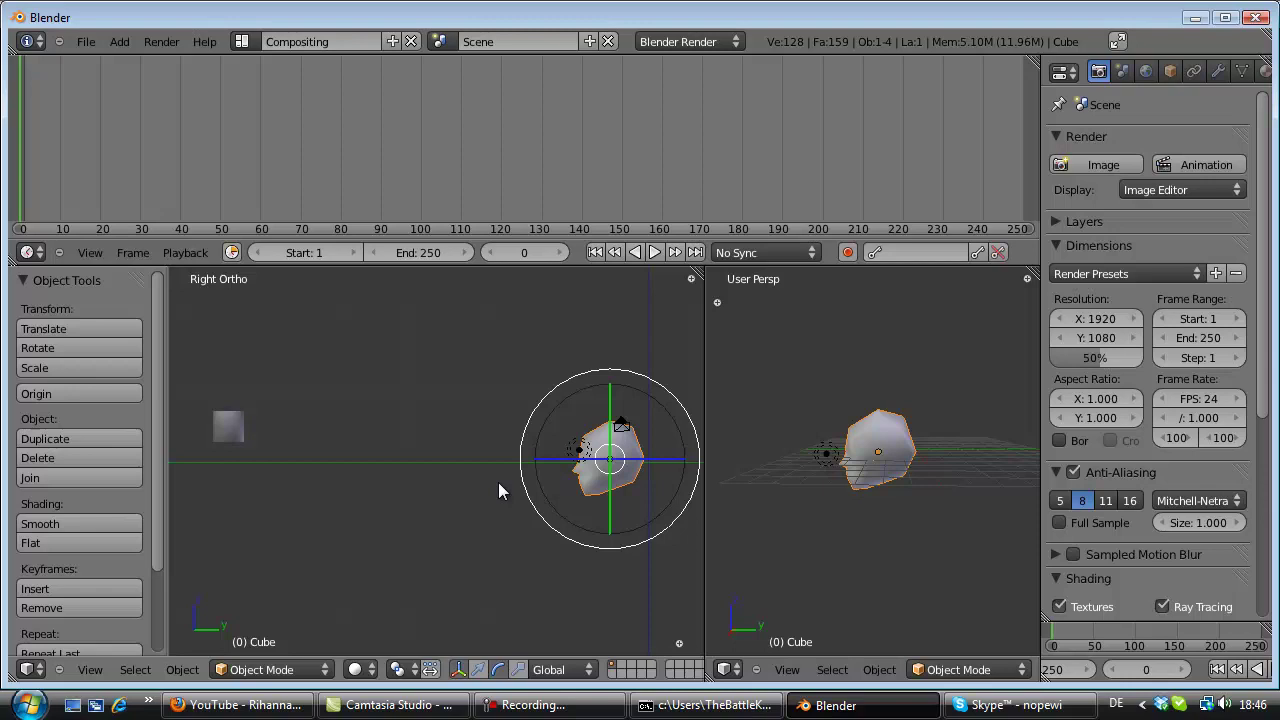
Key the head's location, rotation and scale at frame 0.
key(i)
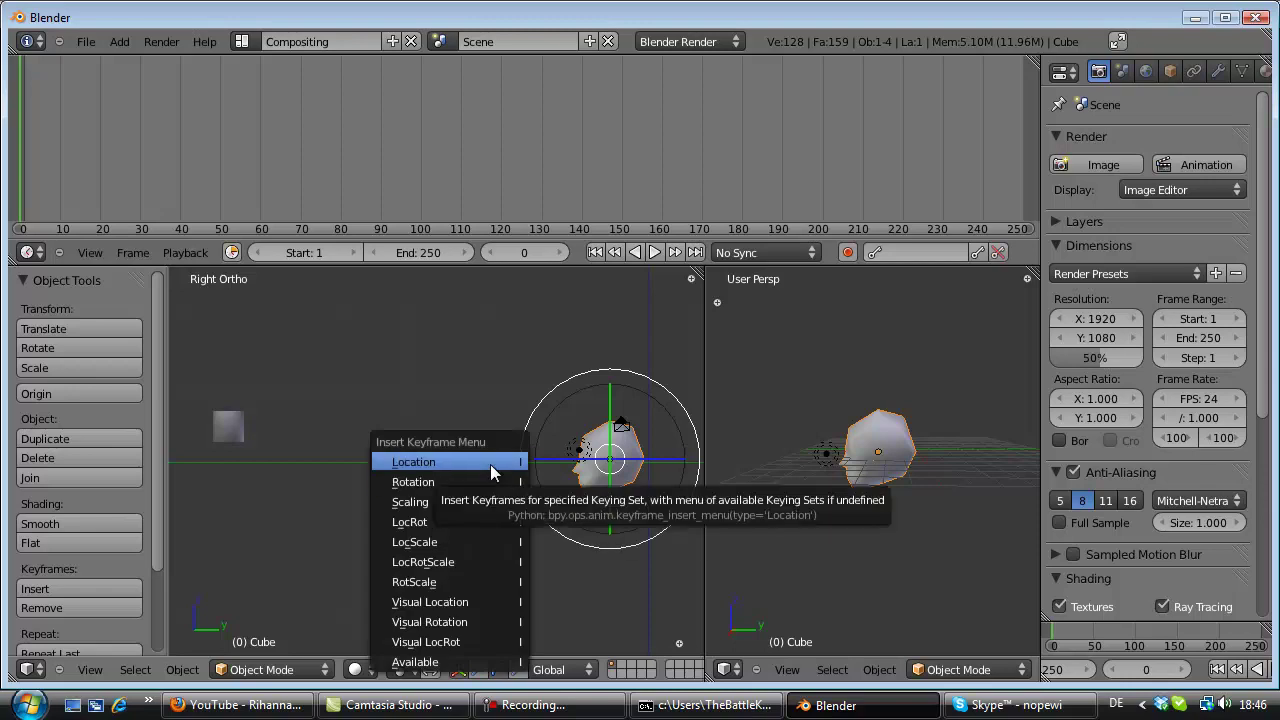
click(490, 465)
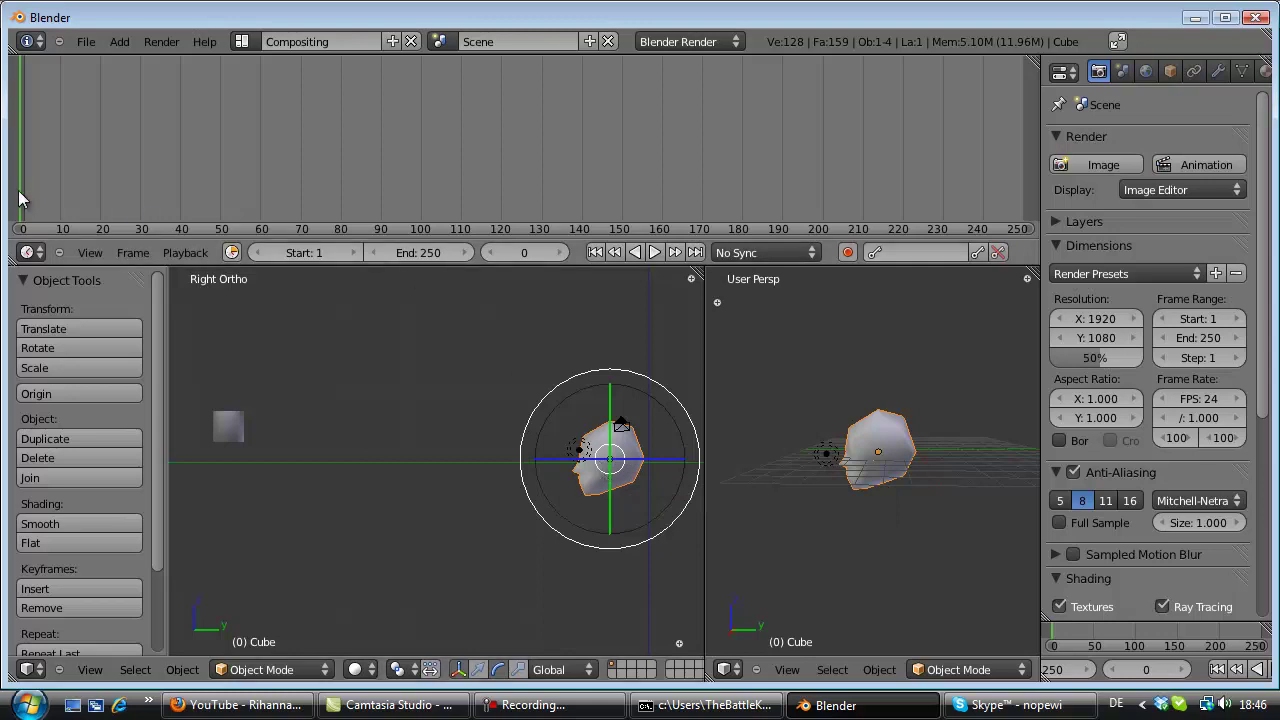
key(i)
key(Escape)
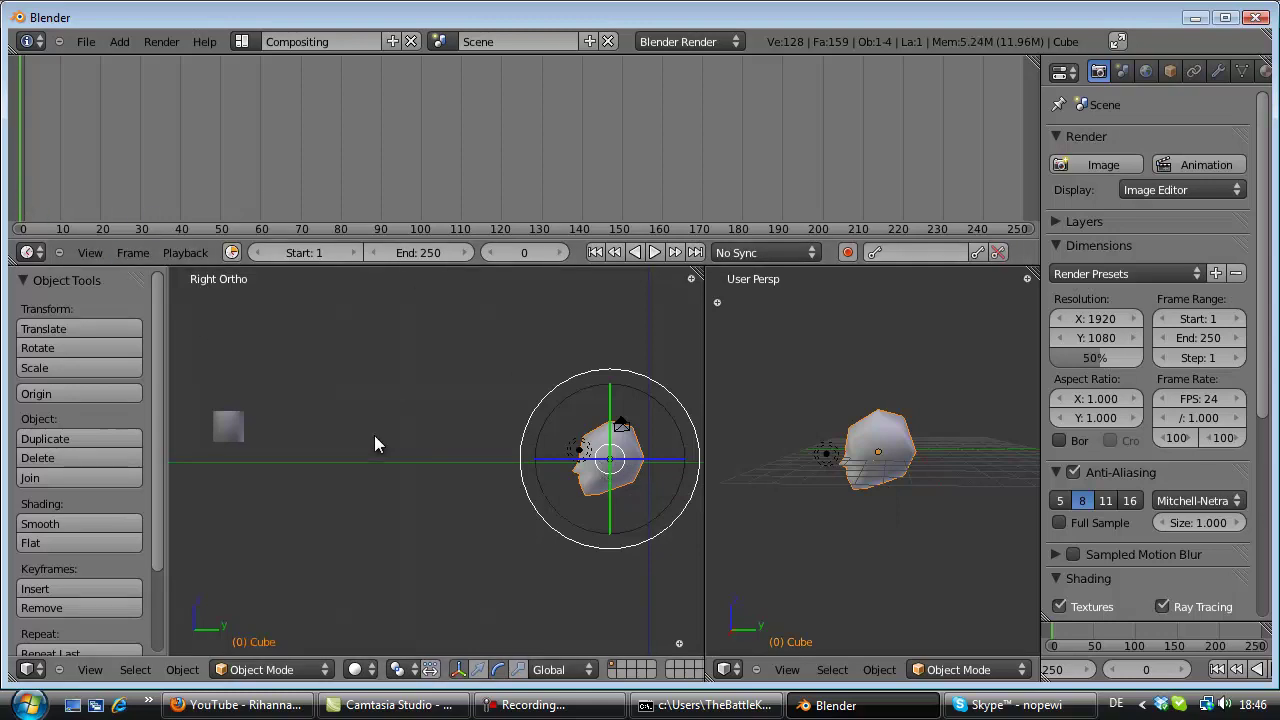
key(i)
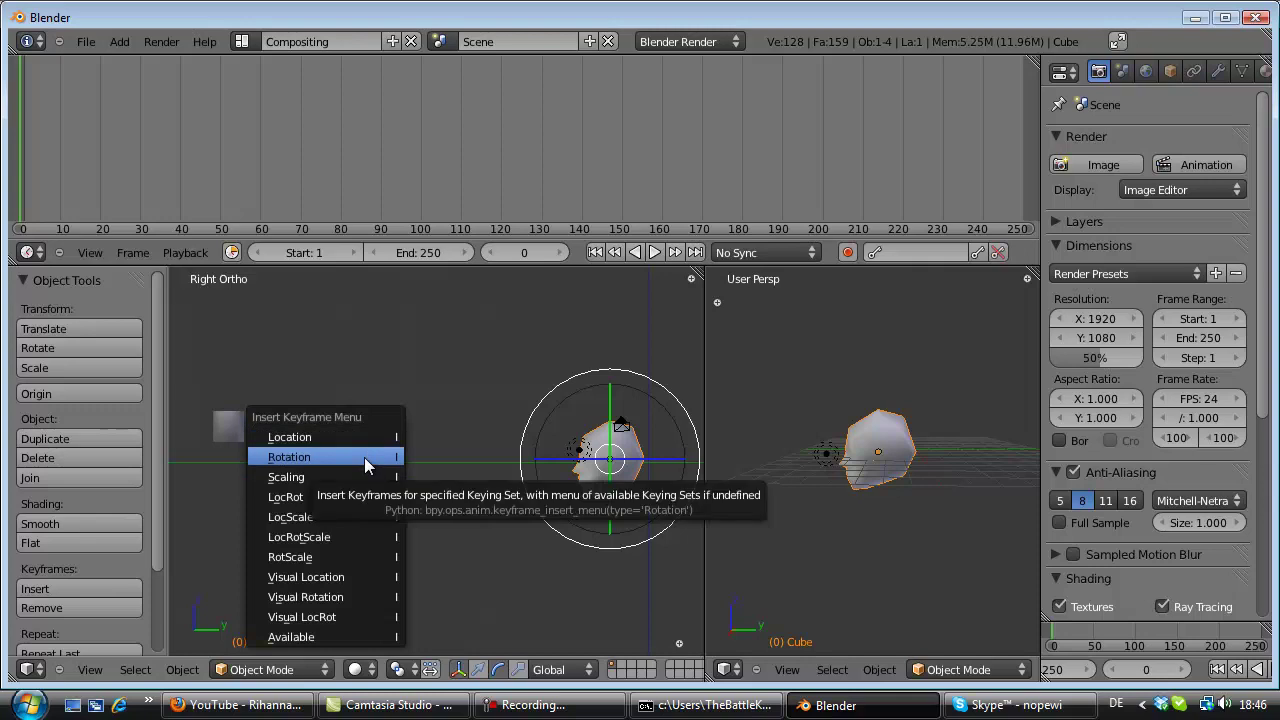
click(365, 460)
key(i)
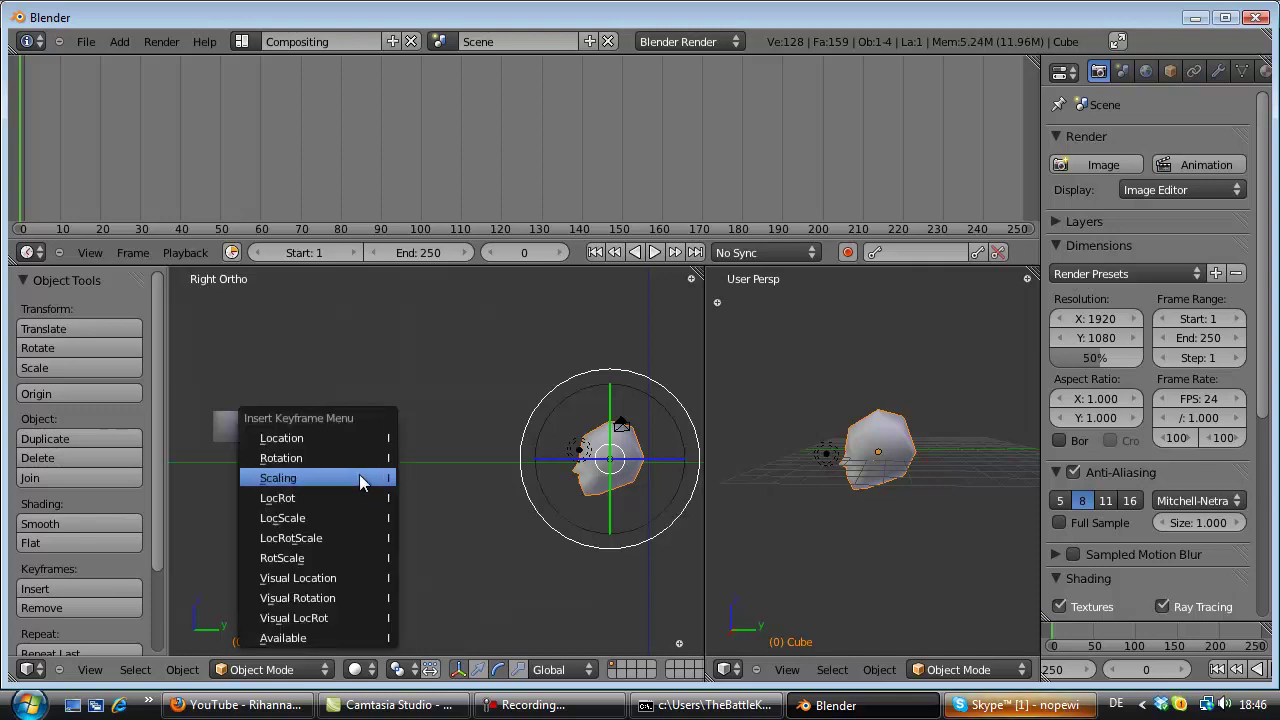
click(357, 479)
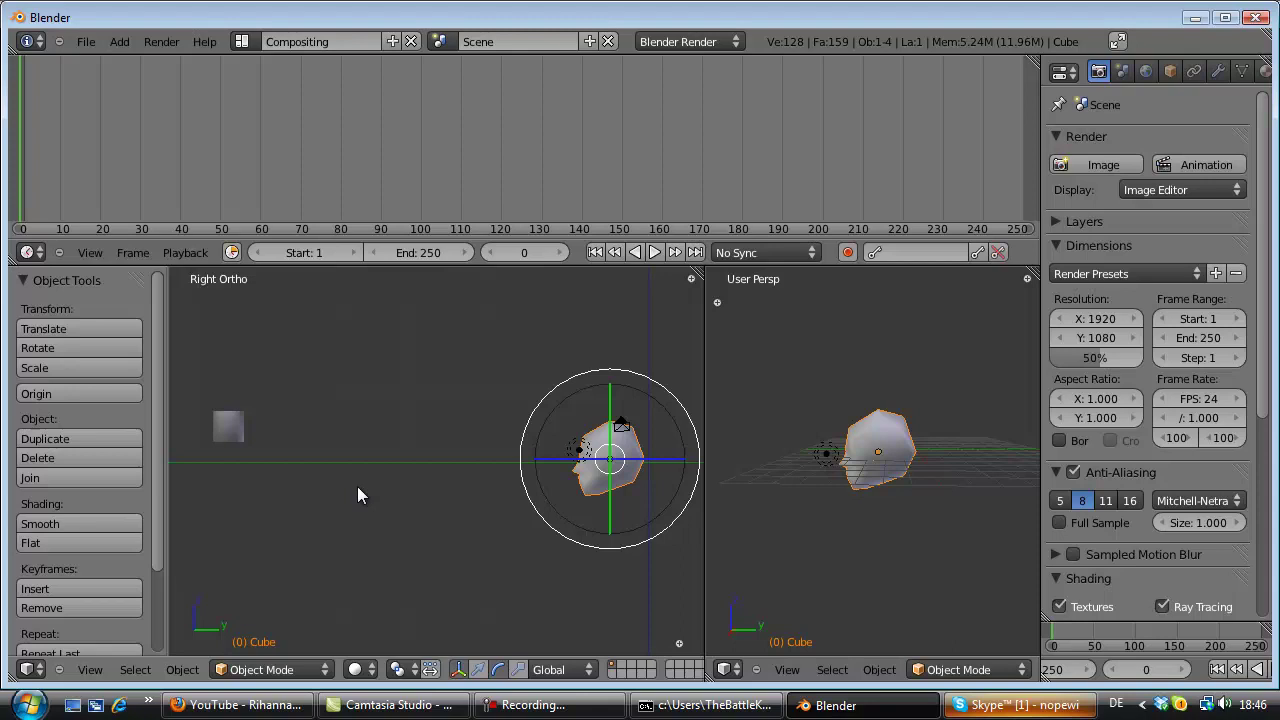
Select the cylinder and key its location at frame 0.
right_click(236, 425)
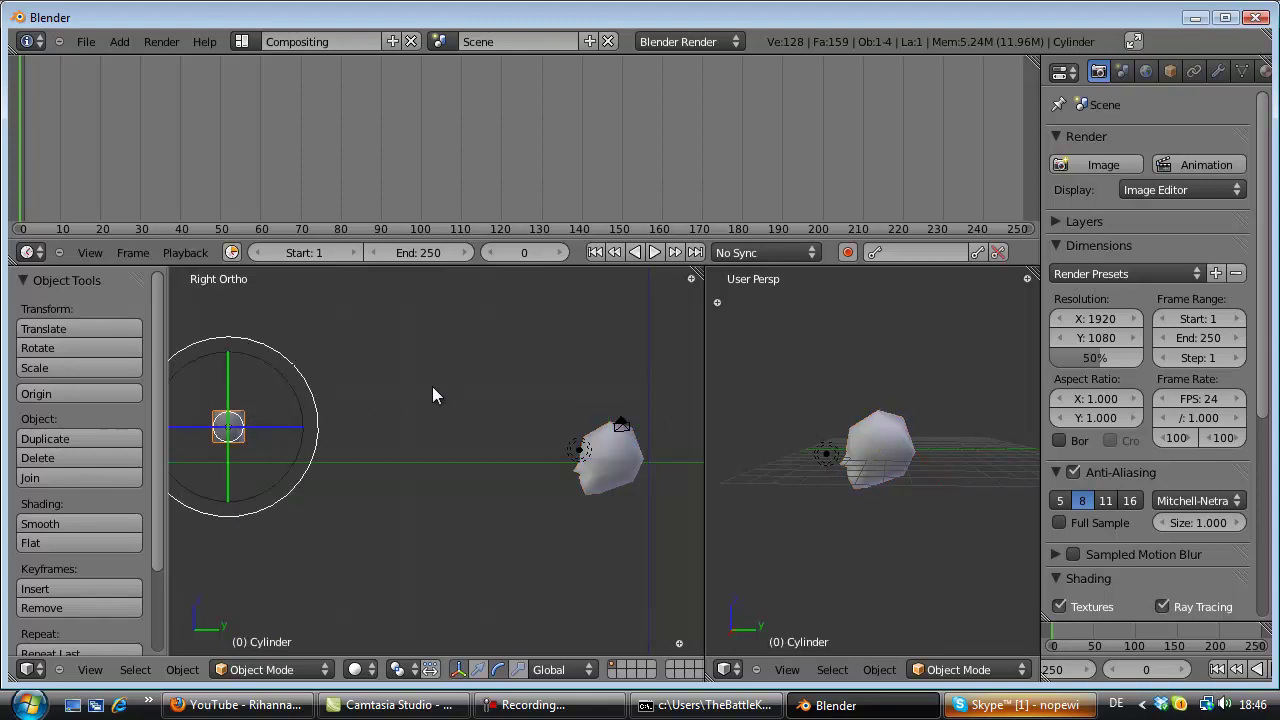
key(i)
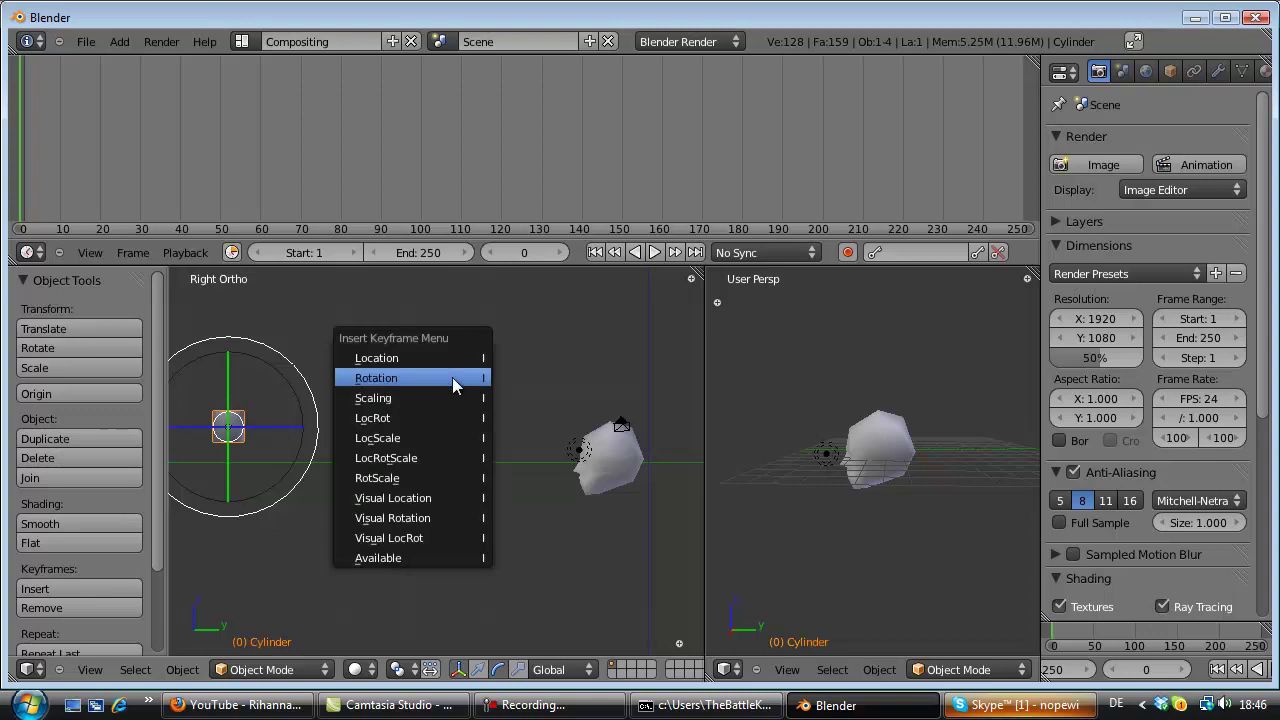
click(446, 358)
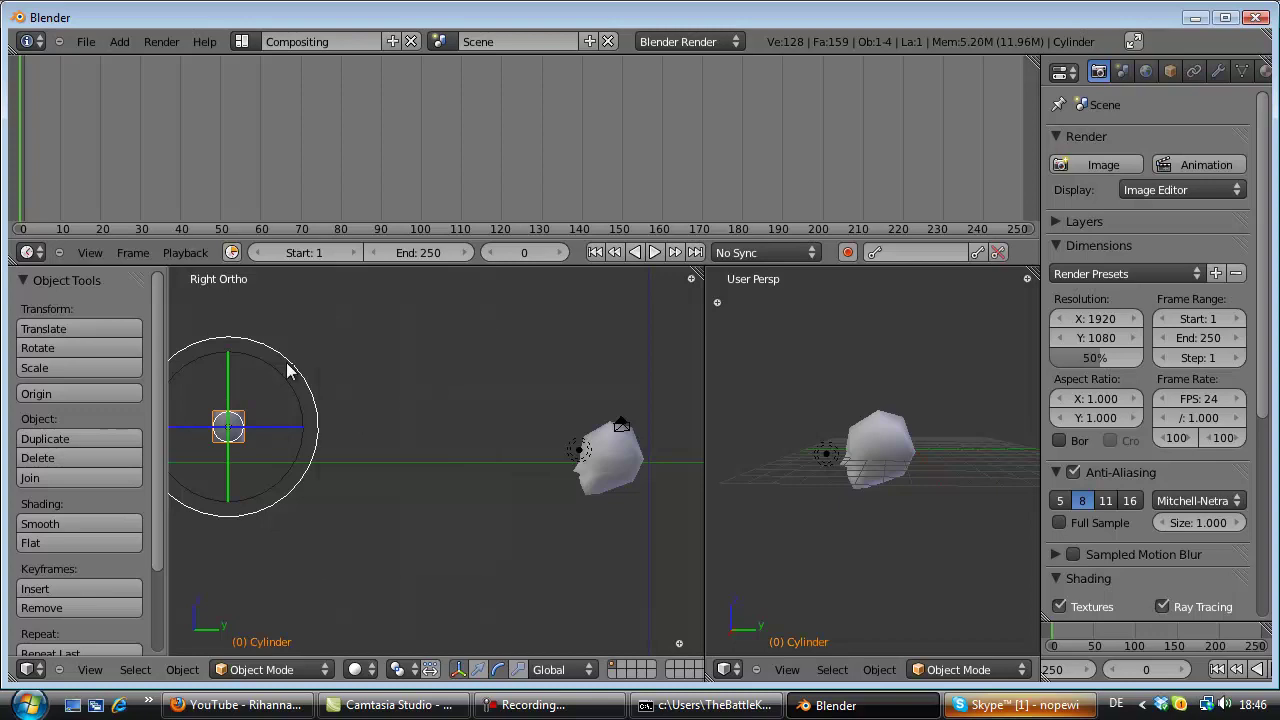
Test-move the cylinder and test-rotate the head.
key(g)
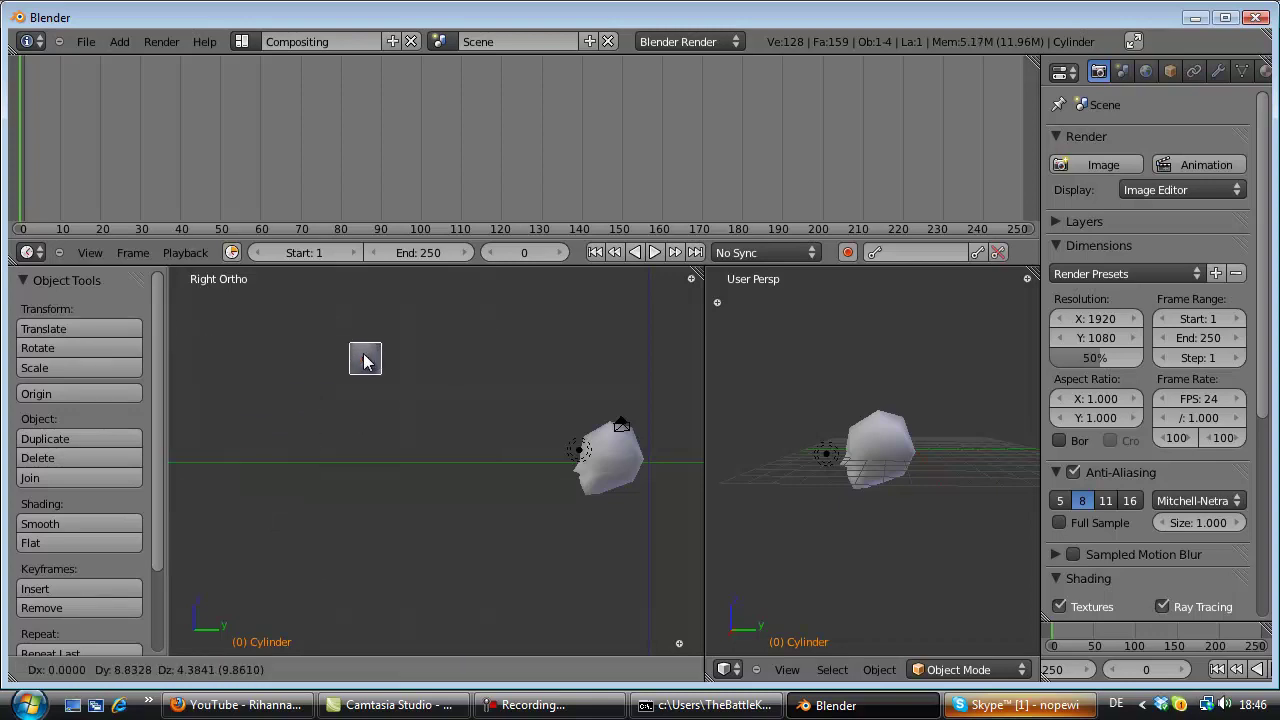
click(378, 364)
right_click(612, 473)
key(r)
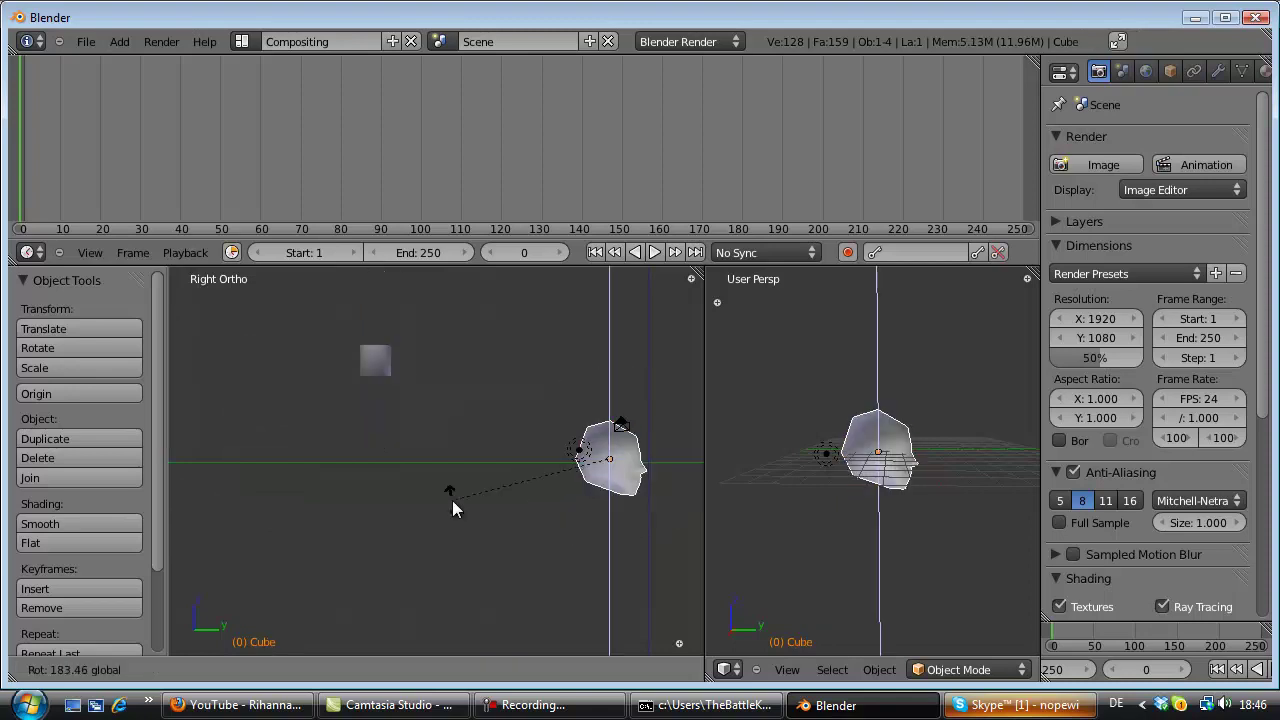
click(452, 500)
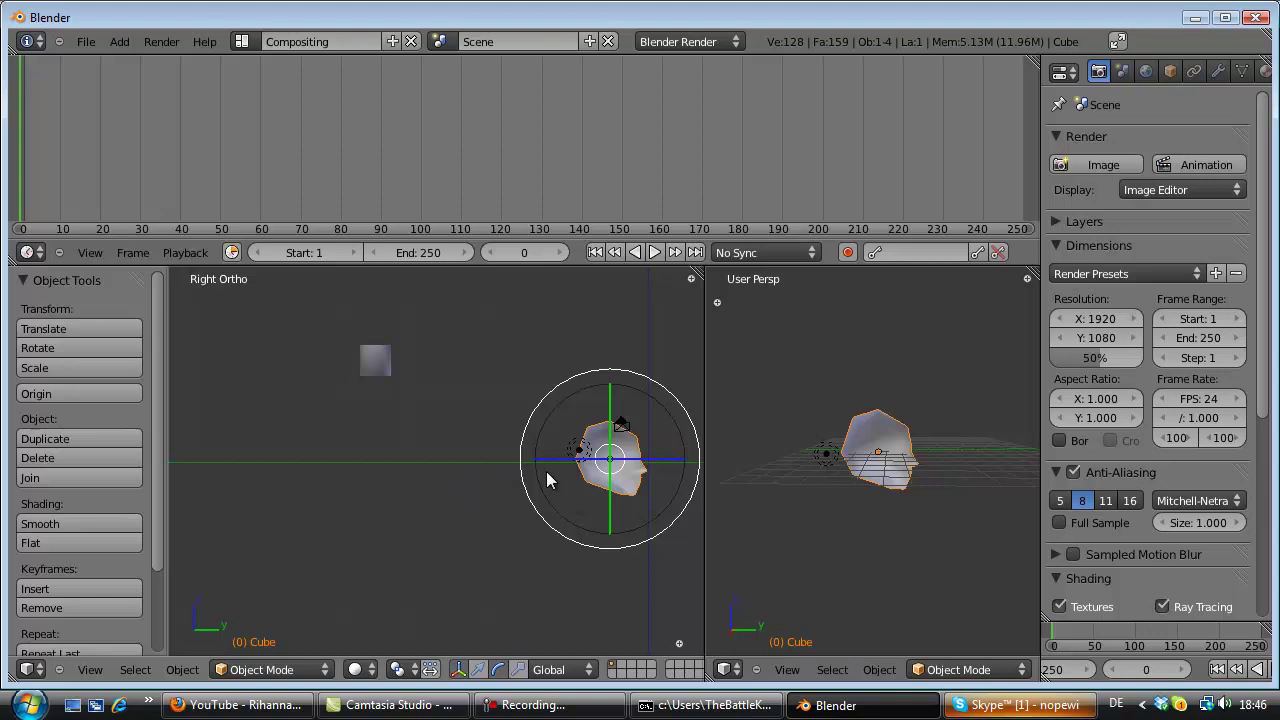
Place the 3D cursor left of the head, move the head, scrub to frame 9, reselect the cylinder.
click(484, 465)
click(299, 175)
drag(299, 175, 5, 190)
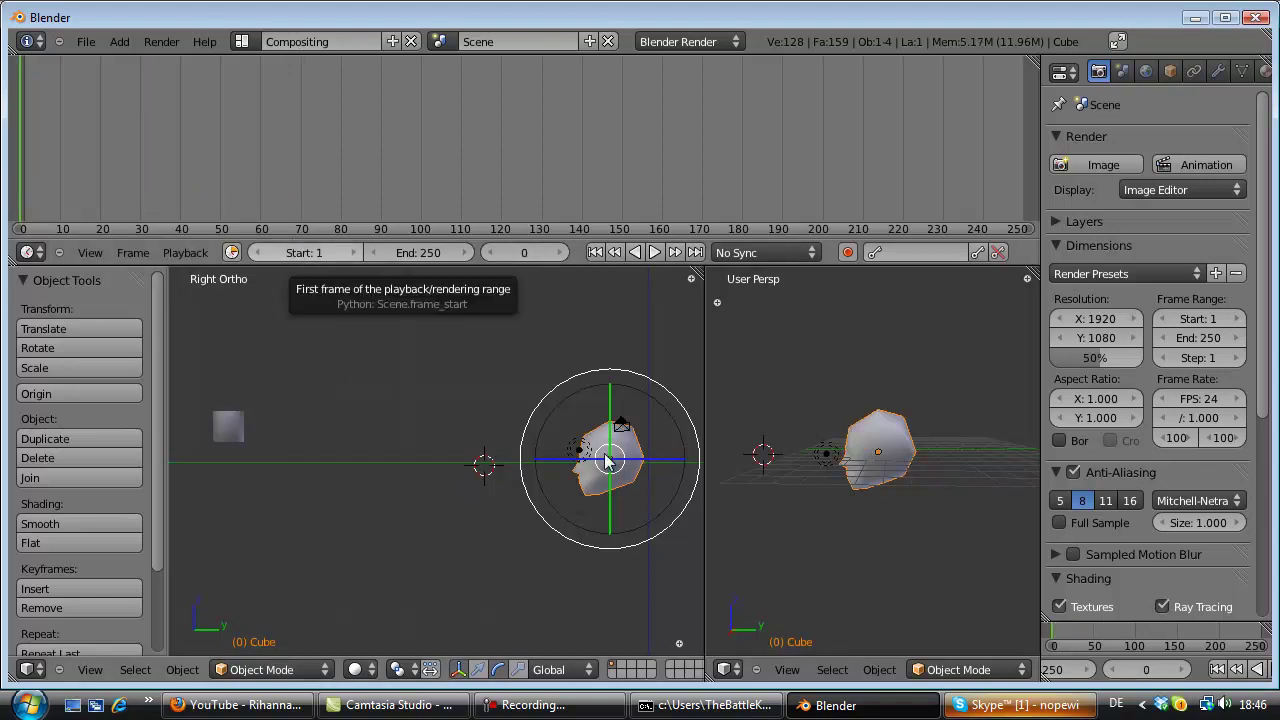
key(g)
click(356, 361)
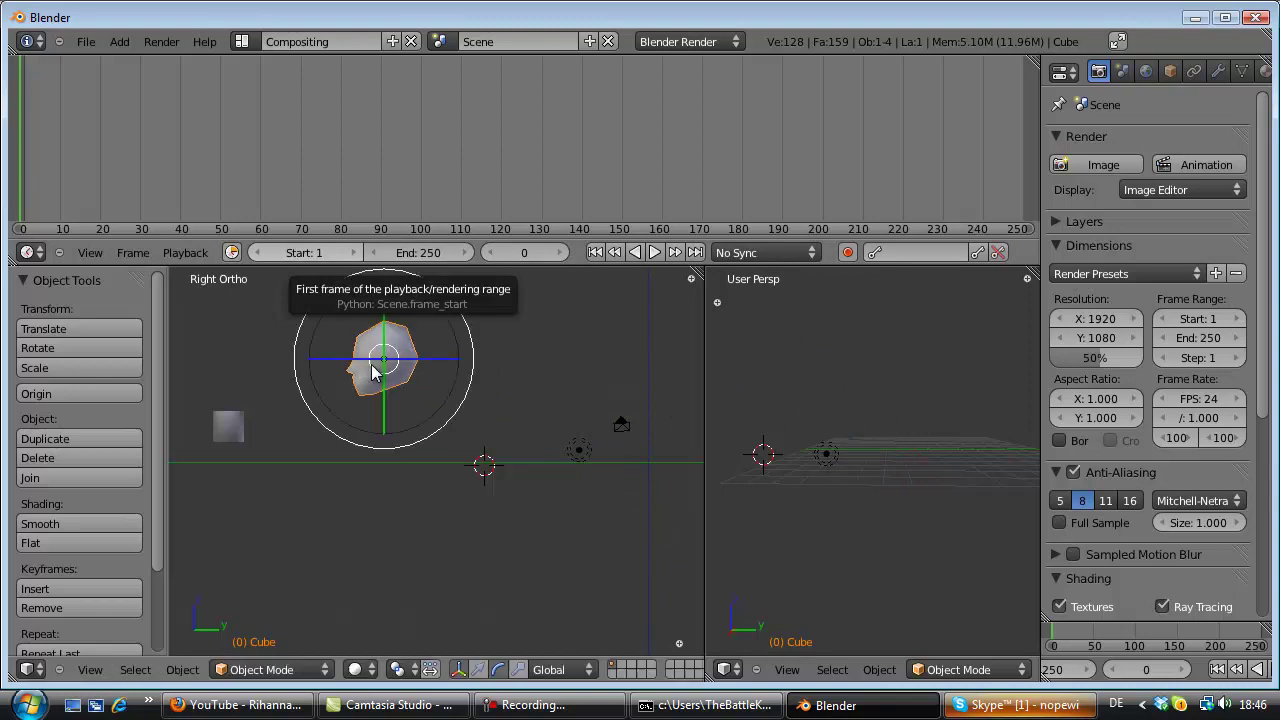
click(133, 184)
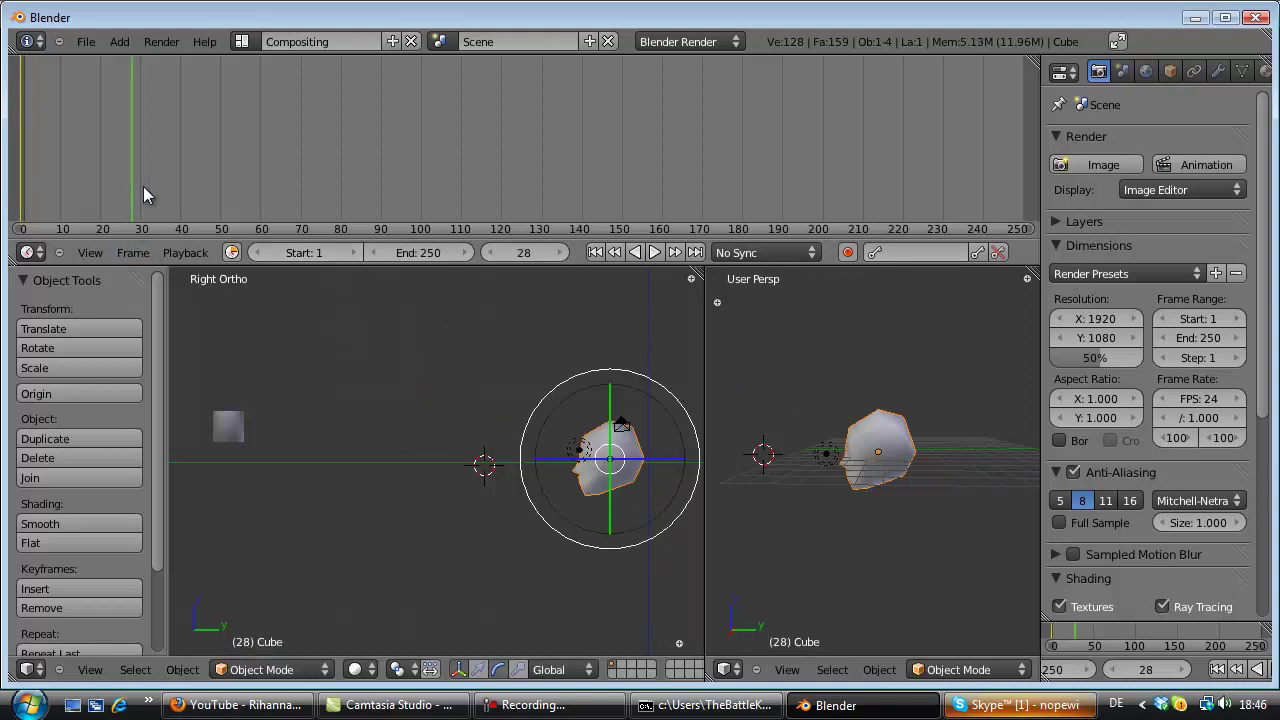
drag(18, 175, 57, 166)
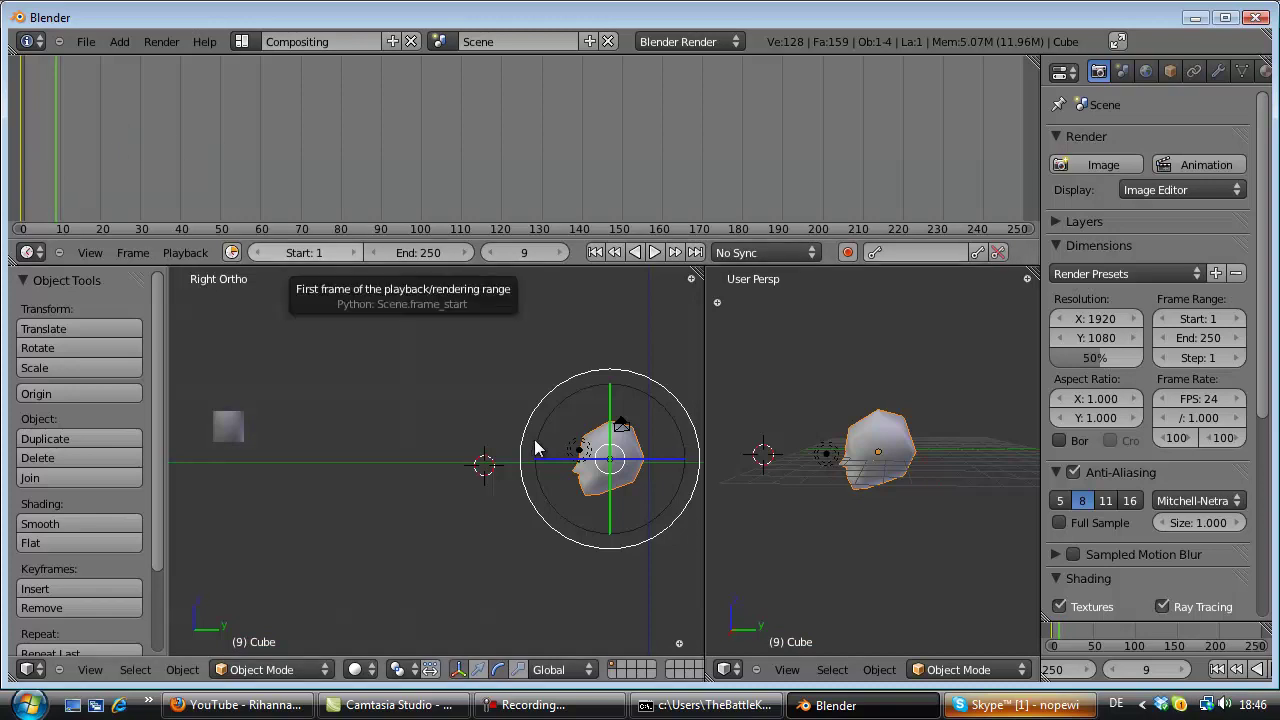
right_click(230, 425)
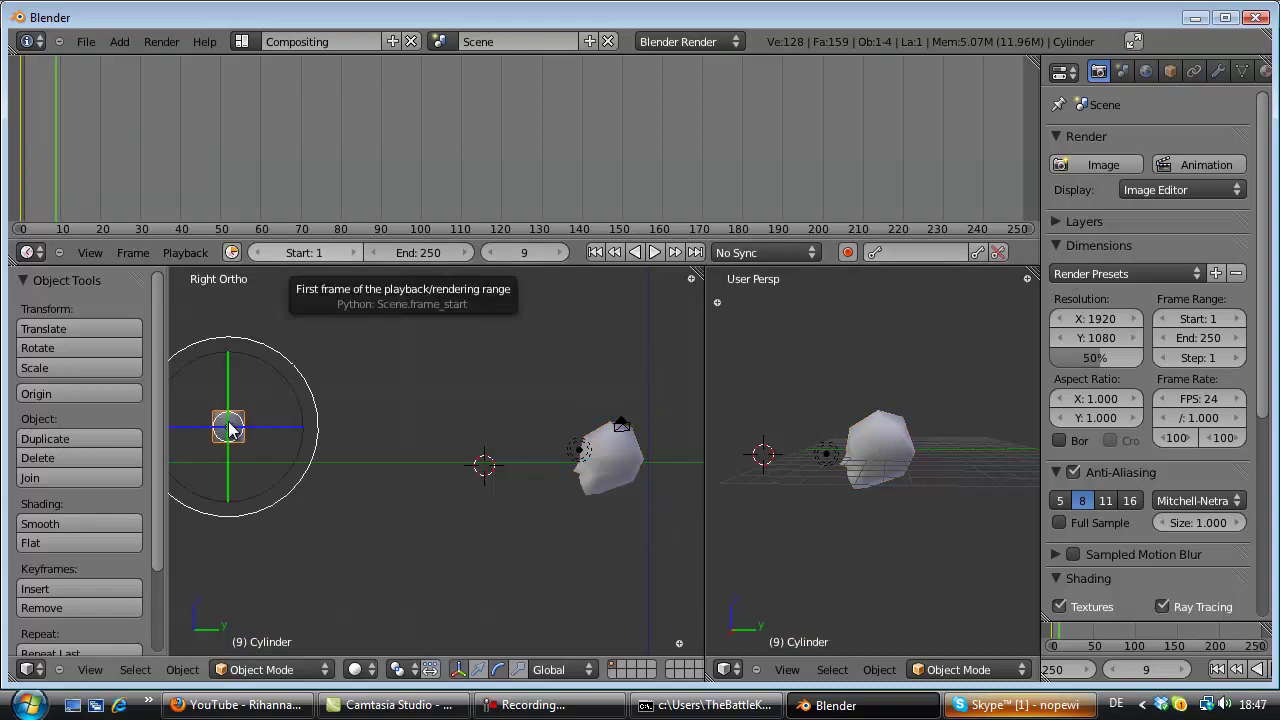
Jump to frame 0 and play the animation back.
click(22, 196)
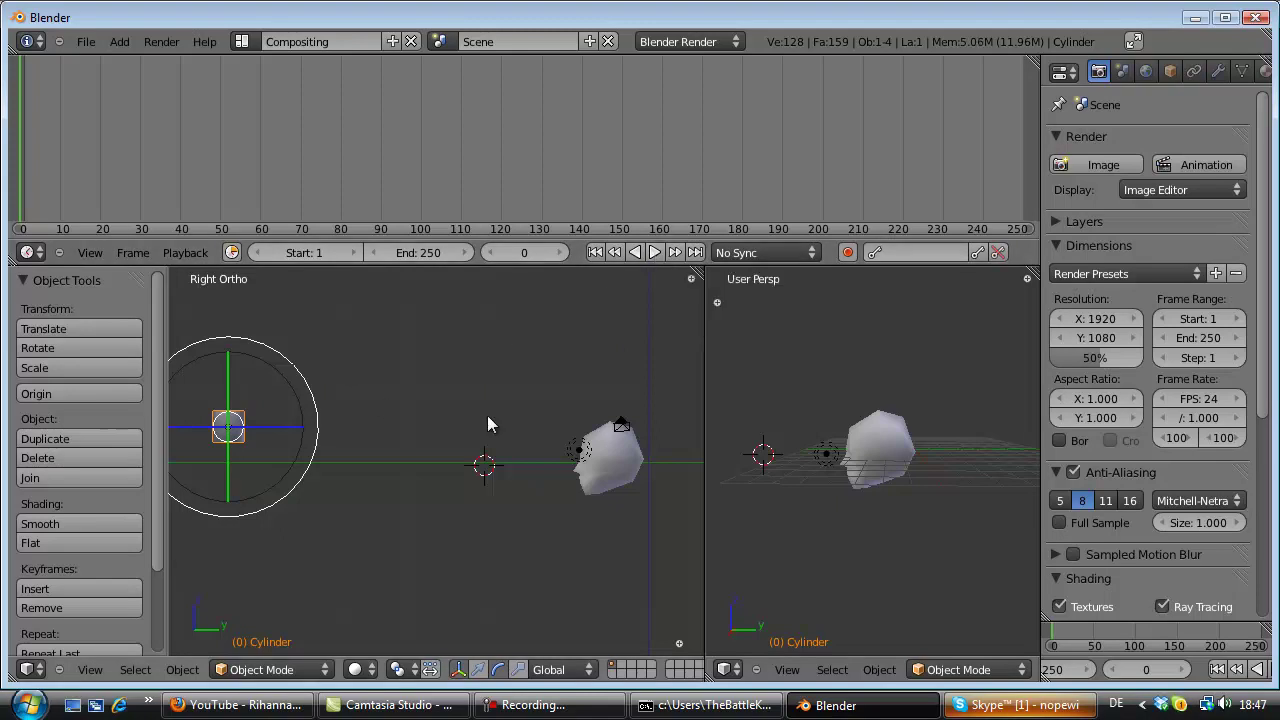
click(654, 253)
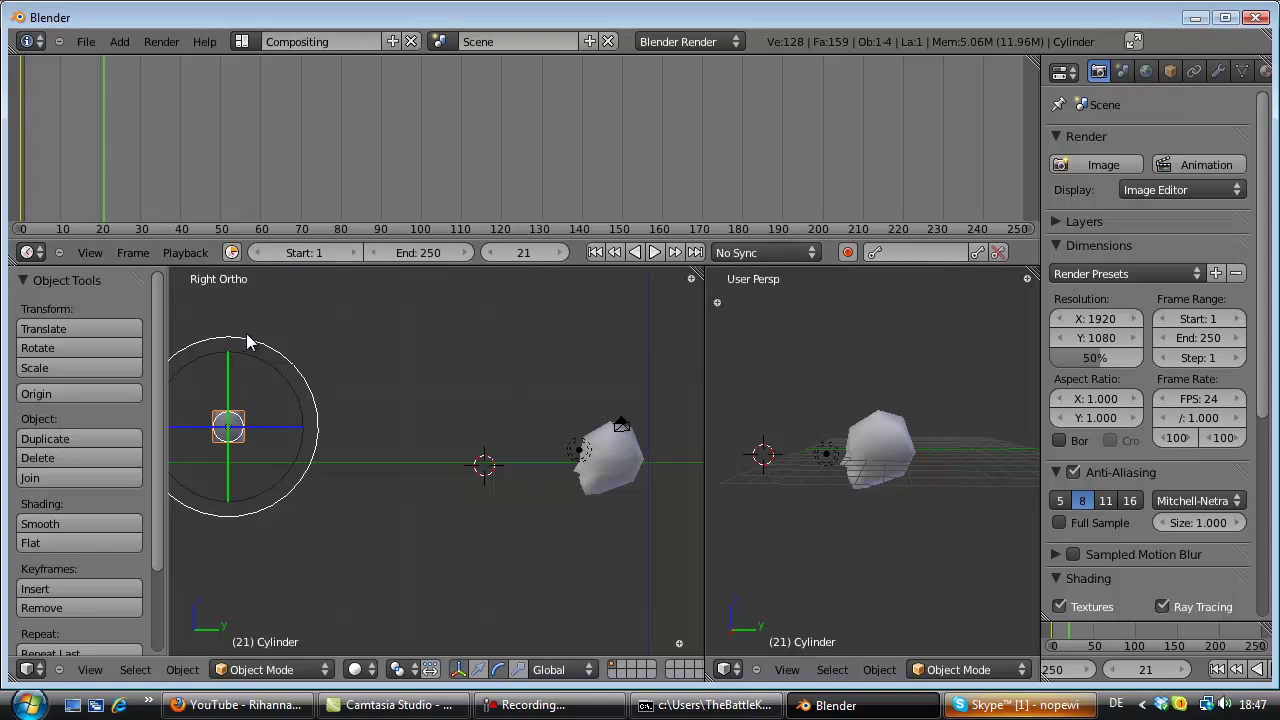
Move the cylinder up so it sits above the head.
key(g)
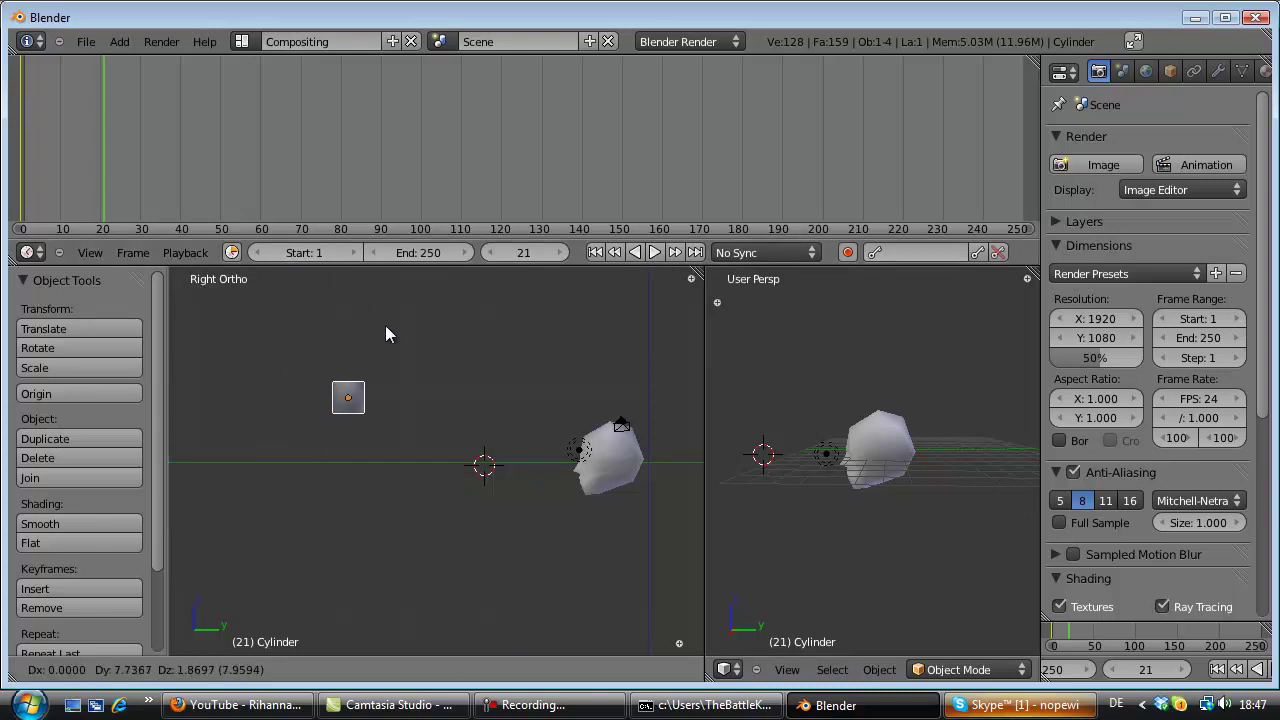
click(594, 360)
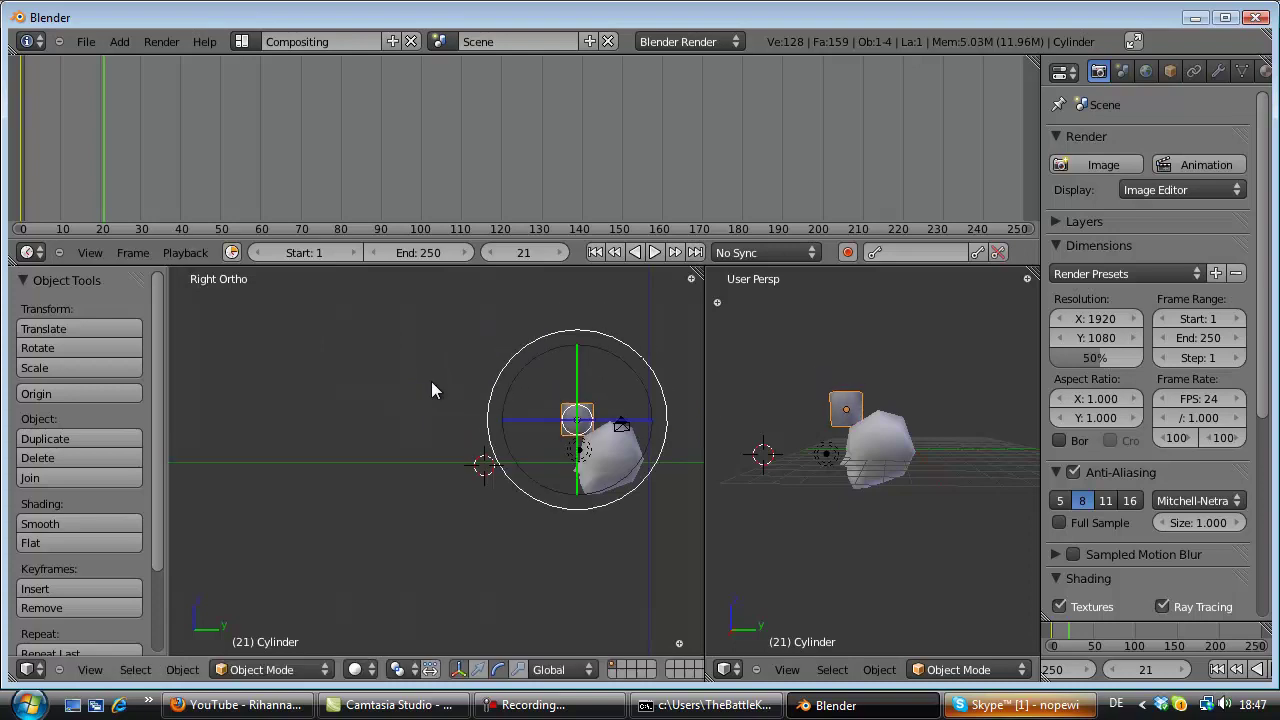
ctrl+scroll(430, 378, up, 1)
ctrl+scroll(433, 376, down, 3)
scroll(435, 382, up, 7)
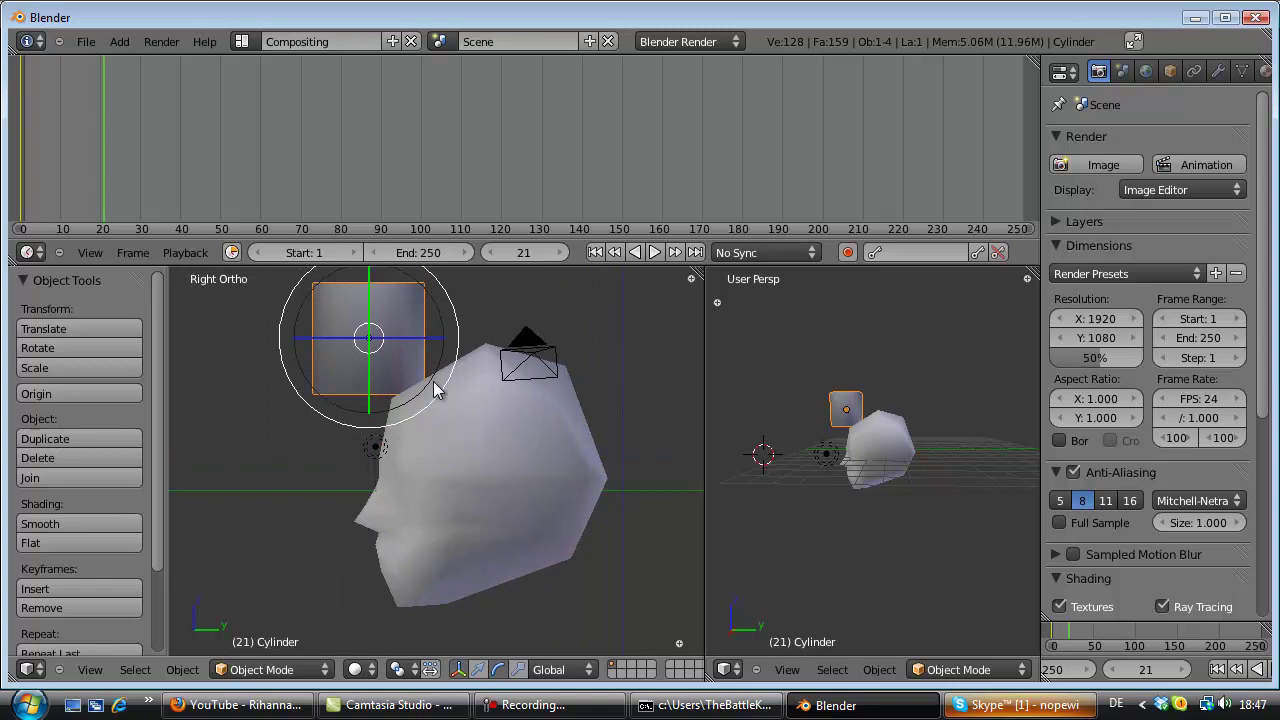
scroll(434, 390, up, 1)
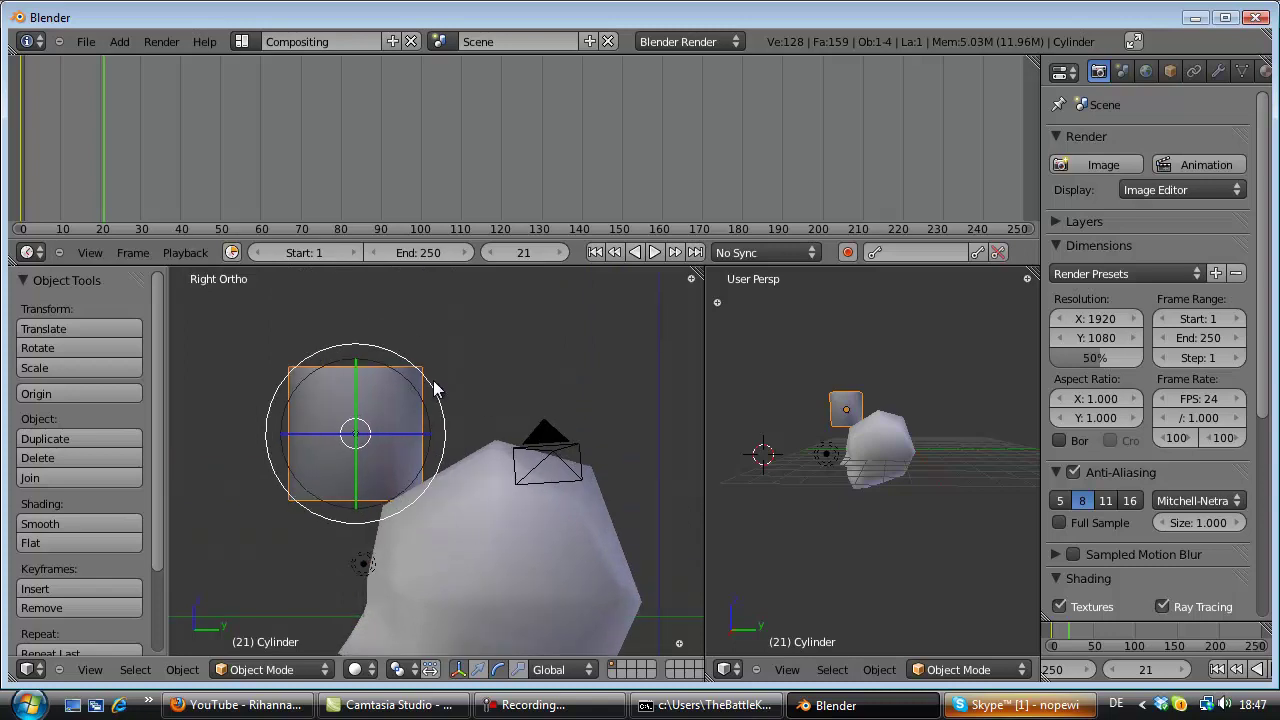
key(g)
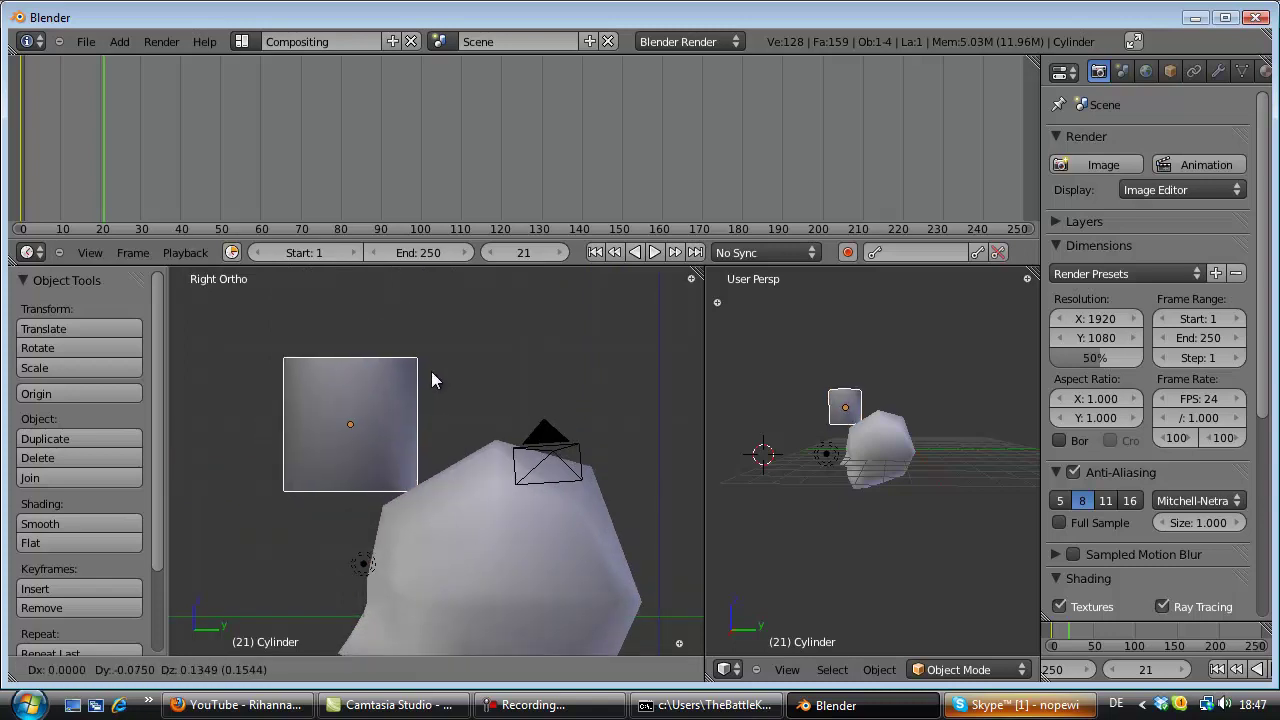
click(425, 371)
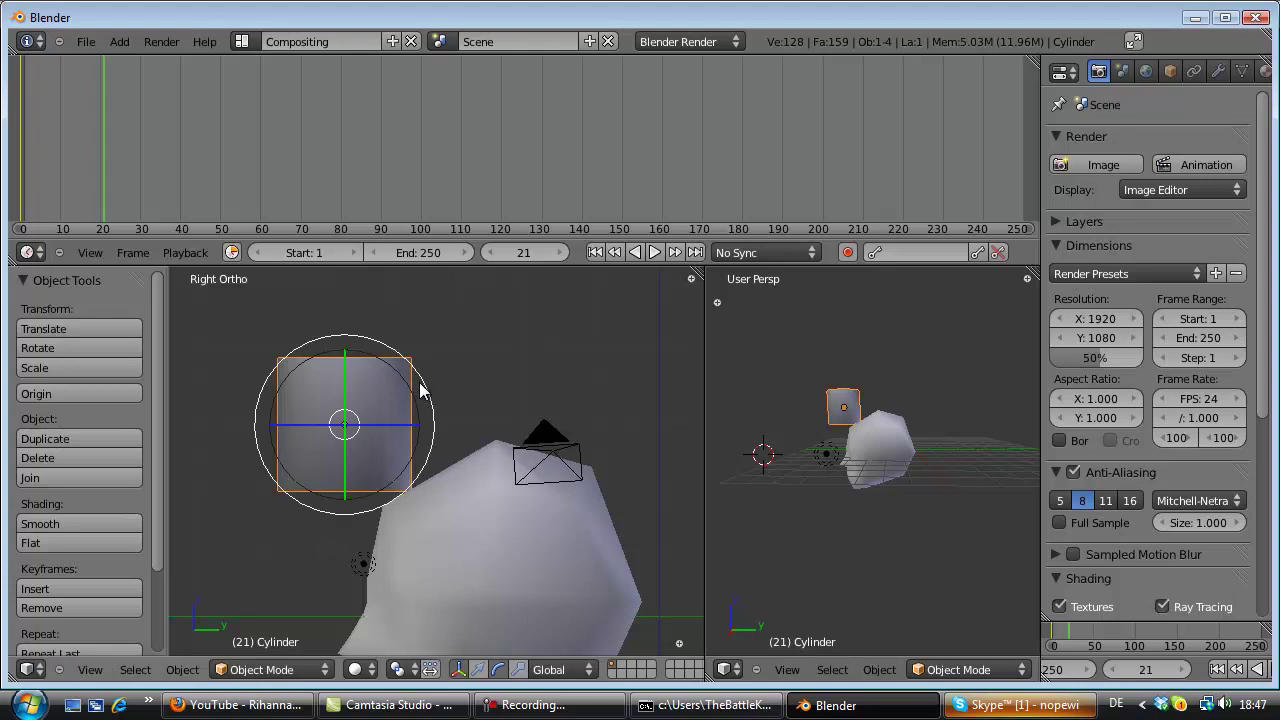
scroll(419, 382, down, 3)
Key the cylinder's location at frame 21, then jump to frame 49.
key(i)
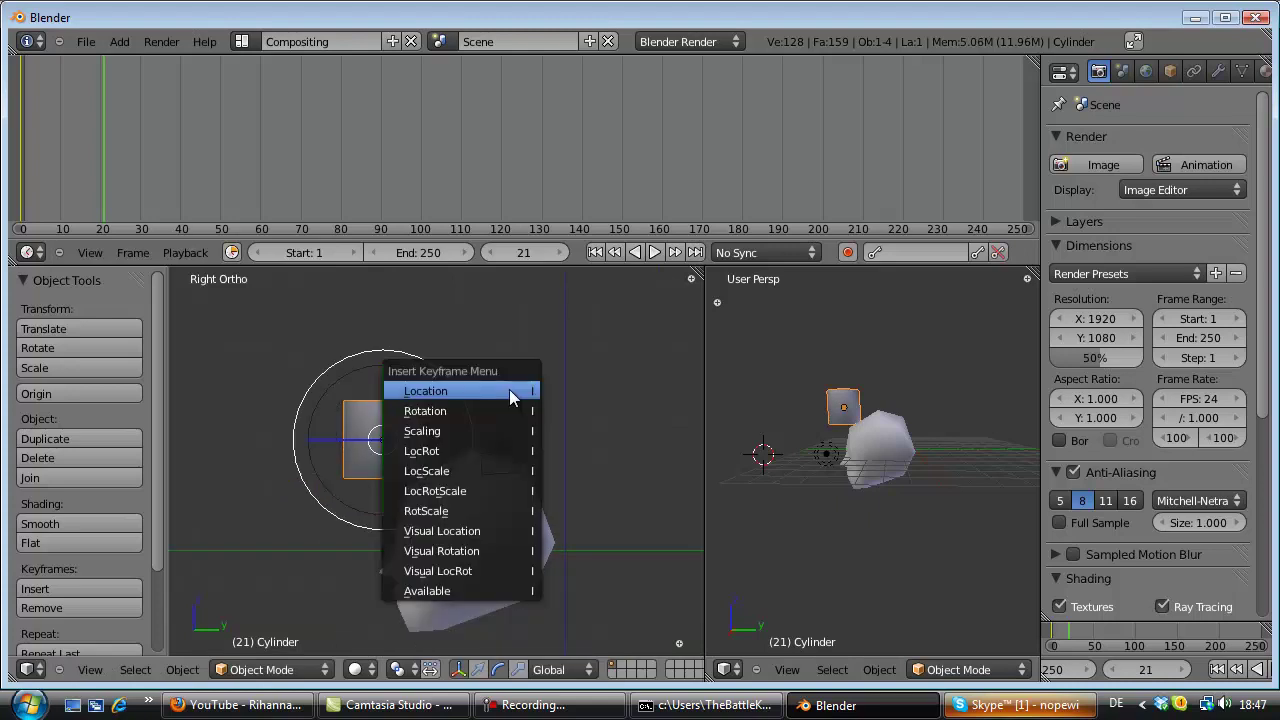
click(509, 389)
click(214, 200)
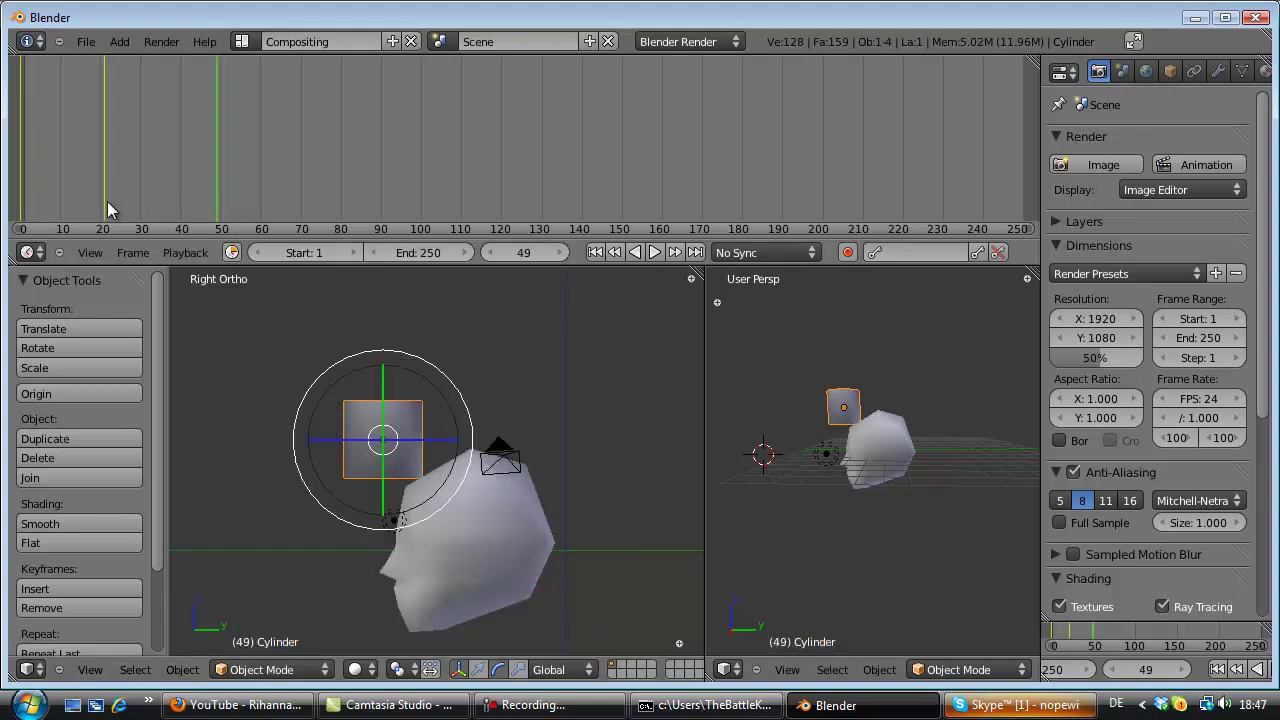
scroll(110, 198, down, 2)
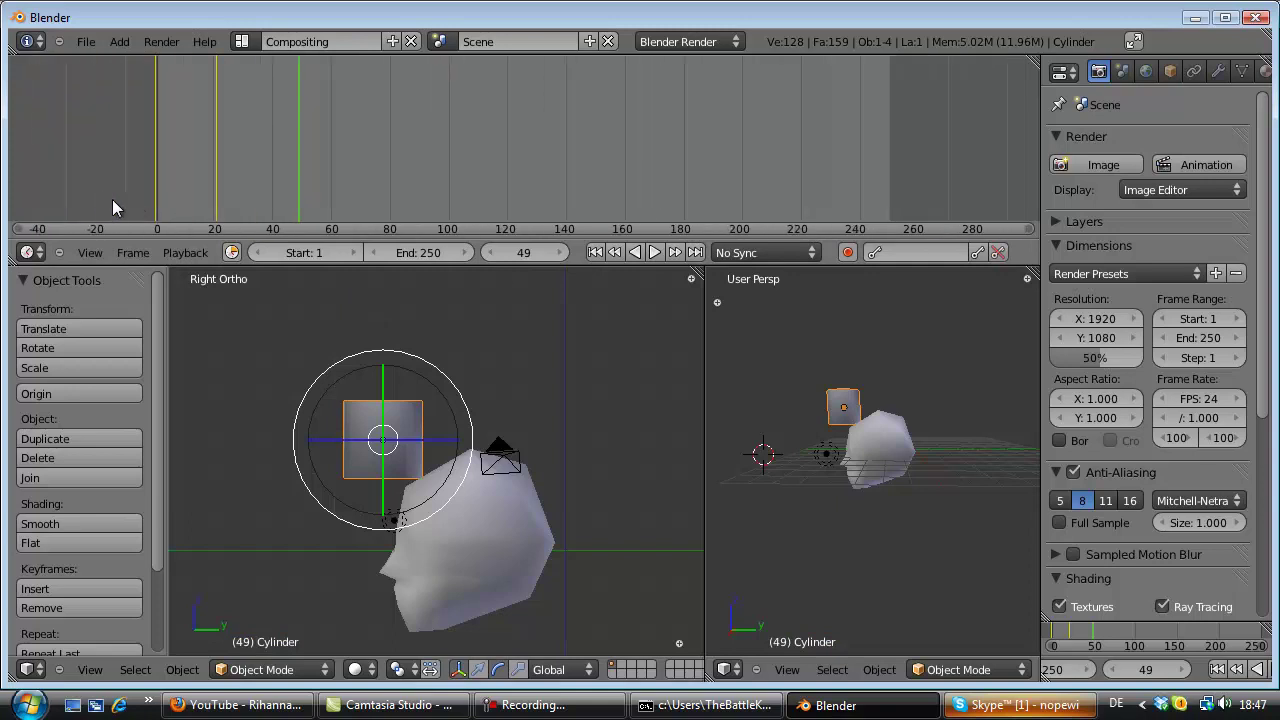
Replay the animation from frame 0 twice, halting the second run at frame 36.
click(144, 193)
scroll(346, 380, down, 6)
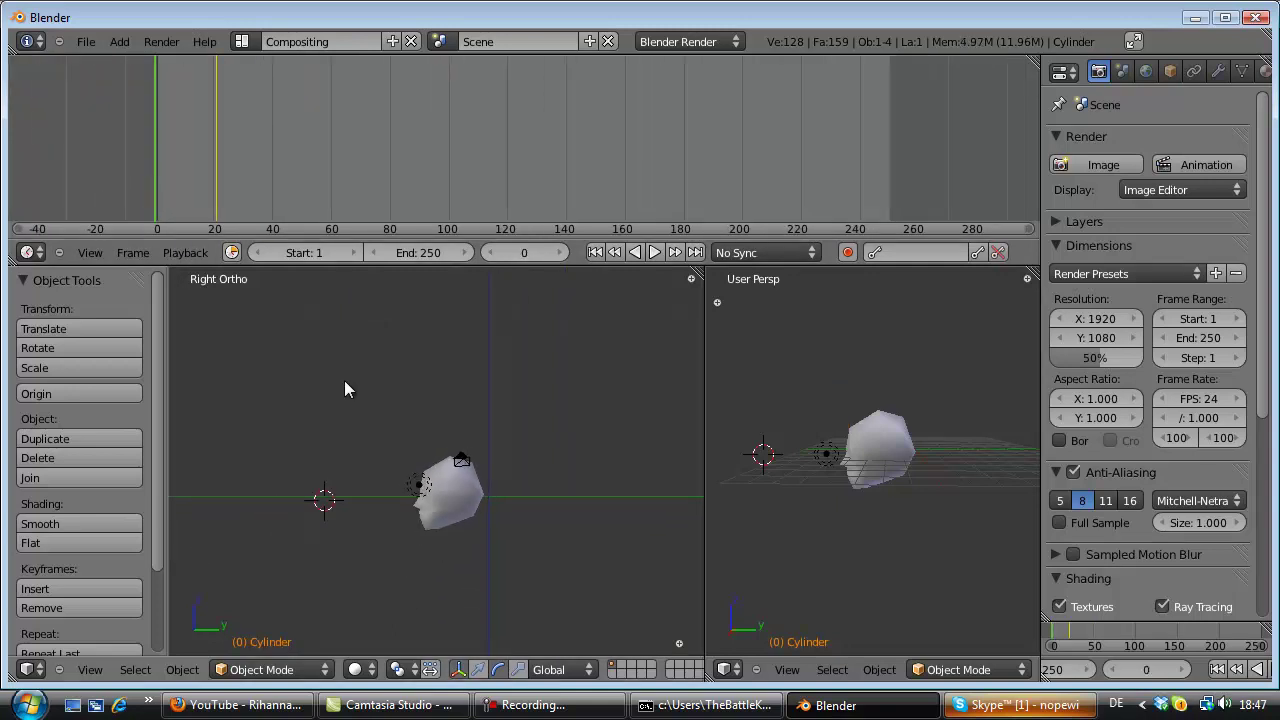
scroll(343, 390, down, 1)
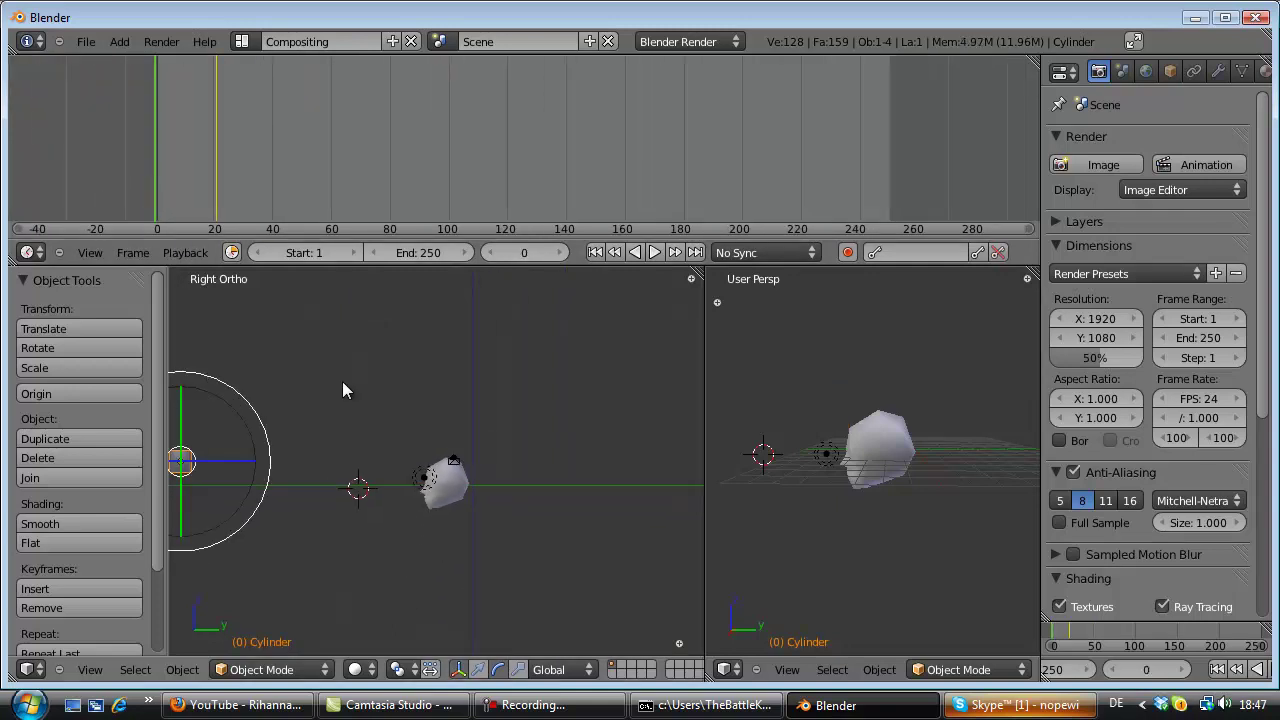
click(653, 252)
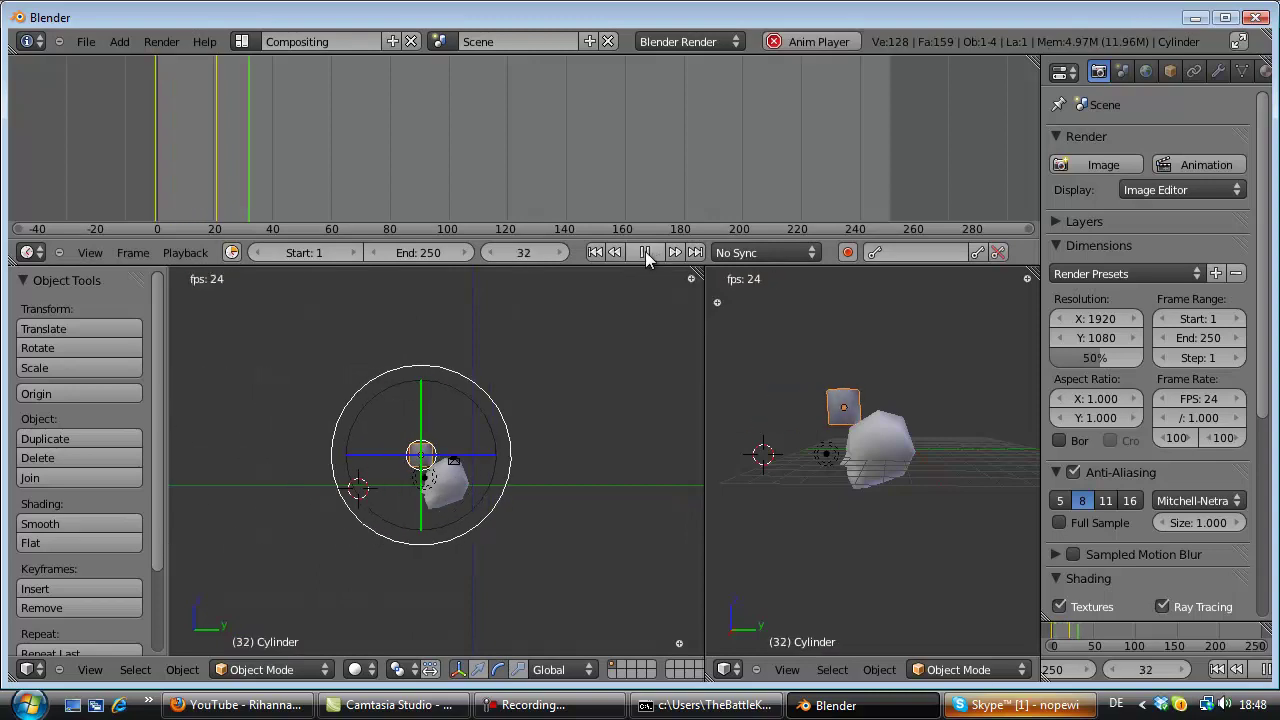
click(645, 252)
click(155, 199)
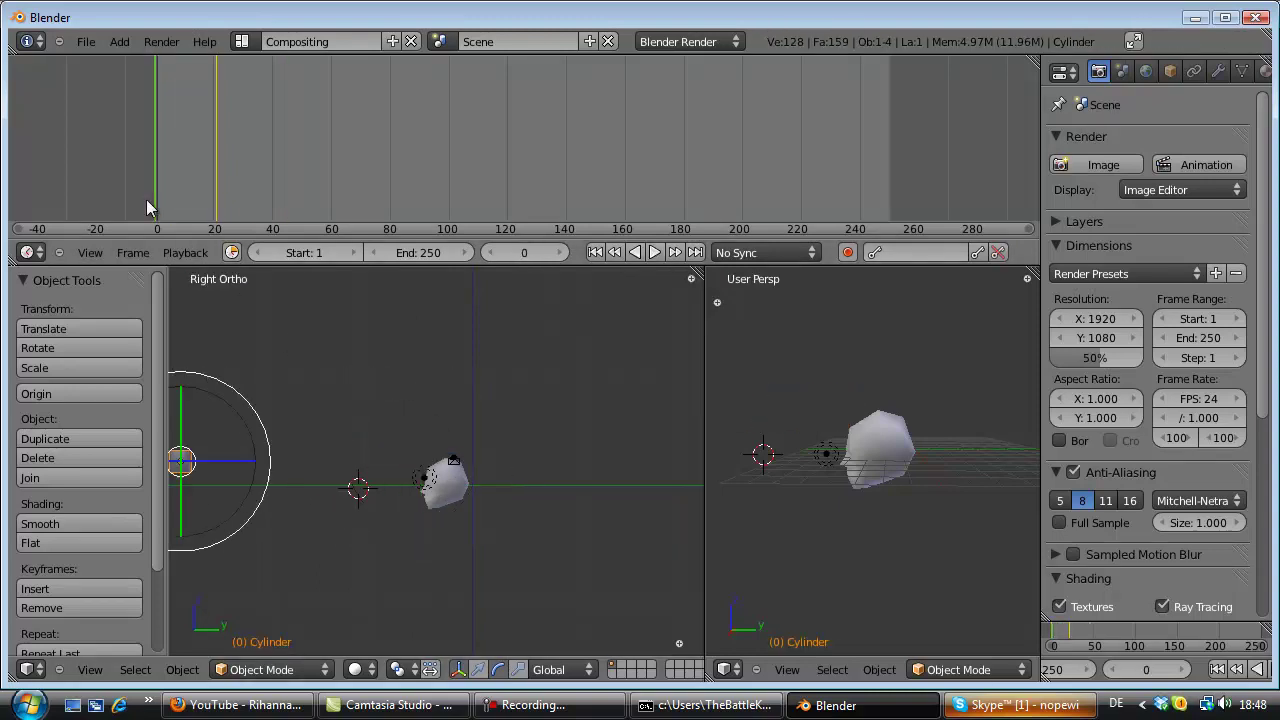
click(653, 252)
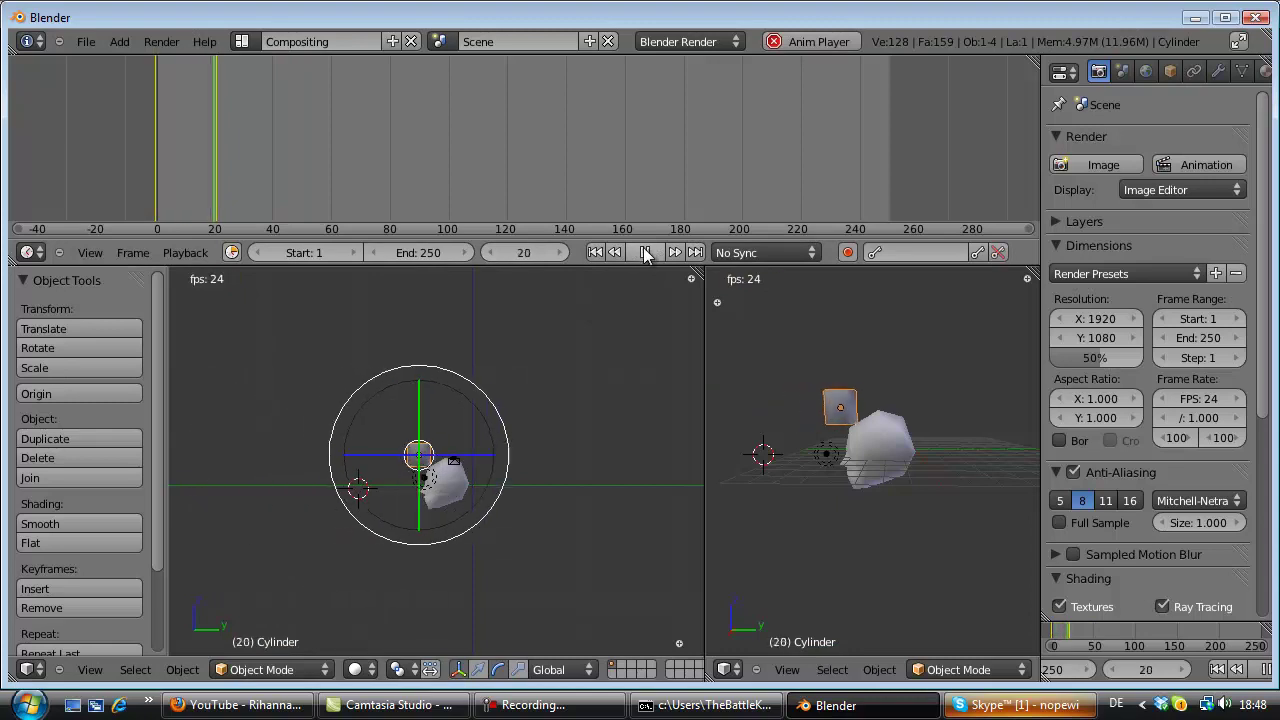
key(alt+a)
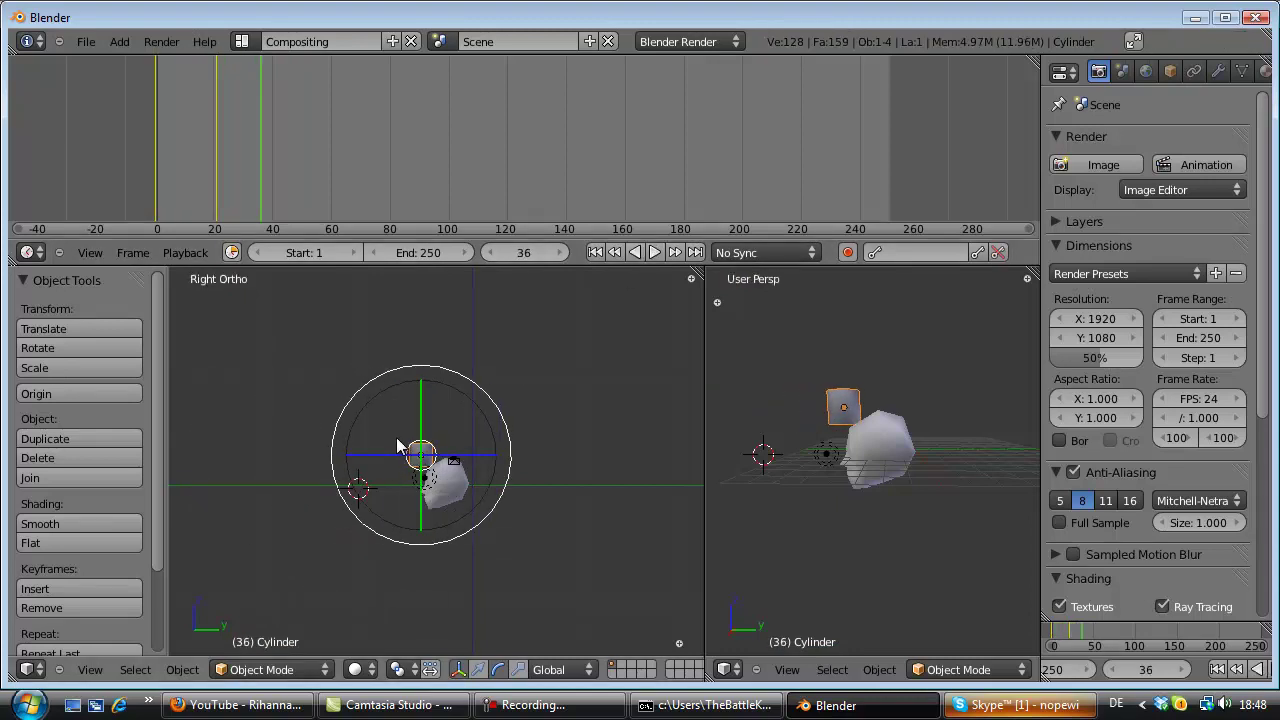
shift+scroll(409, 443, up, 2)
ctrl+scroll(397, 445, down, 3)
ctrl+scroll(397, 445, down, 3)
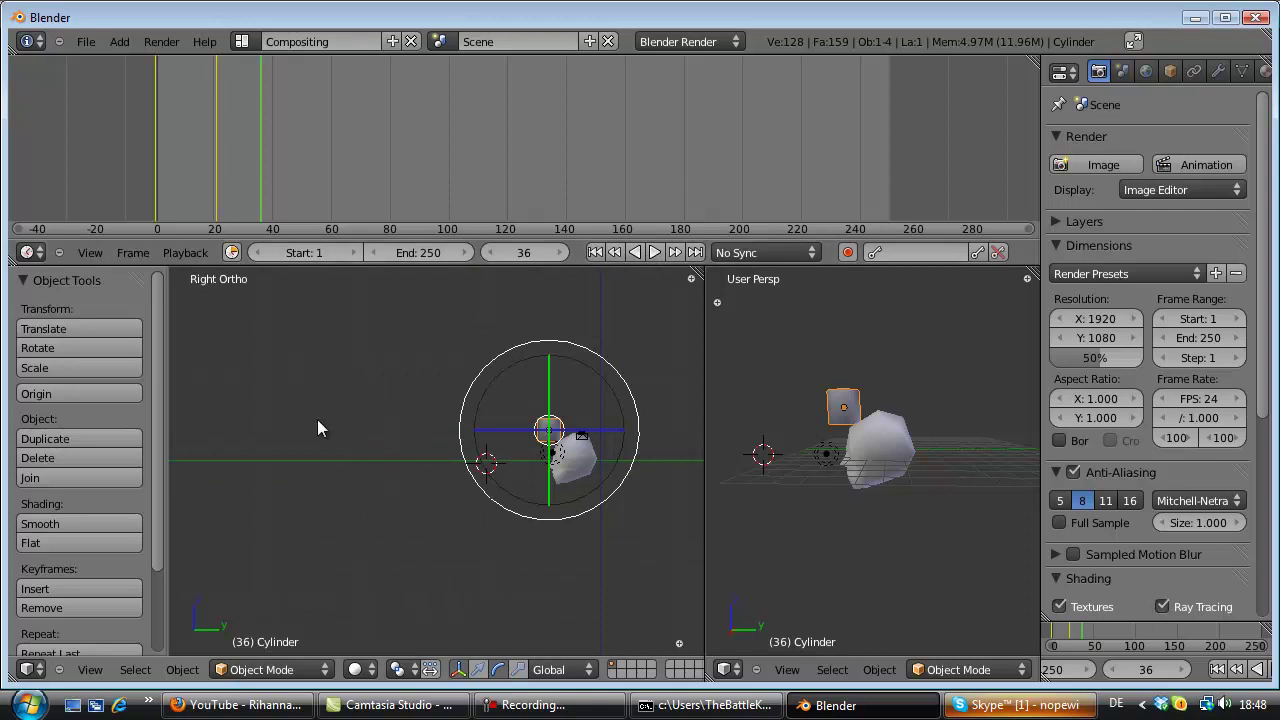
Stop playback at frame 10 and move the cylinder straight up along Z.
key(shift+Left)
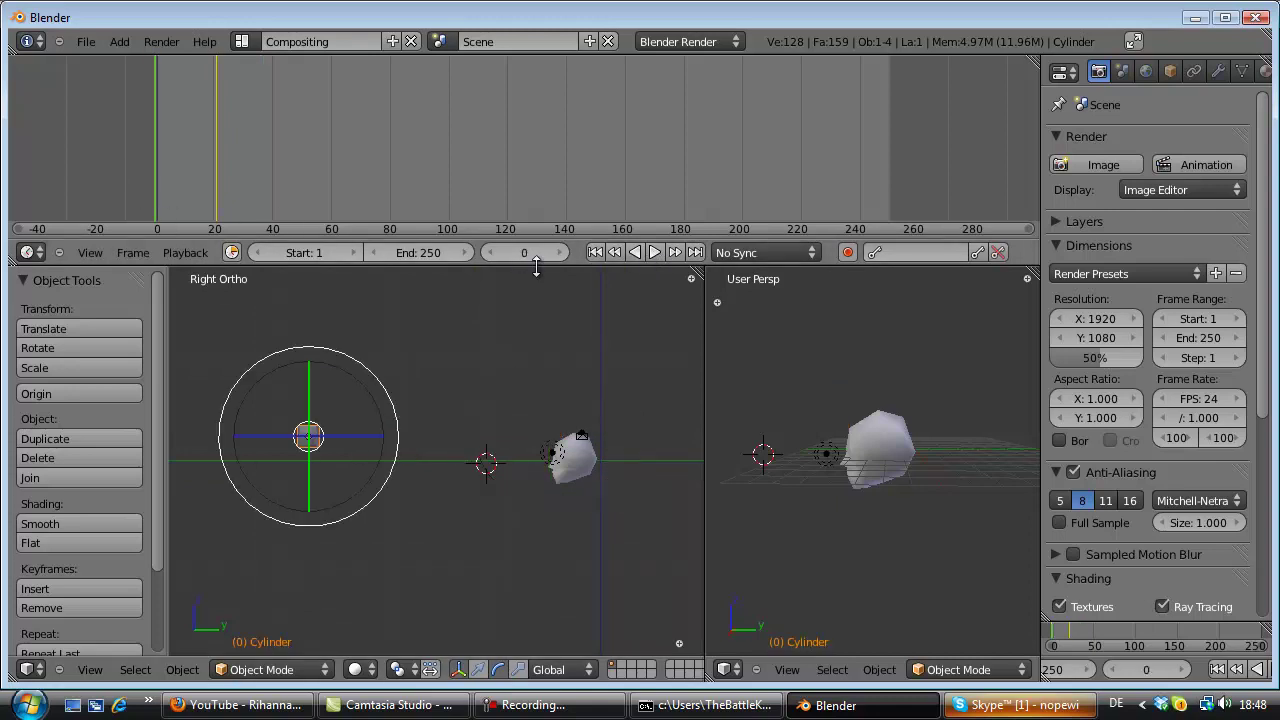
click(654, 252)
click(653, 252)
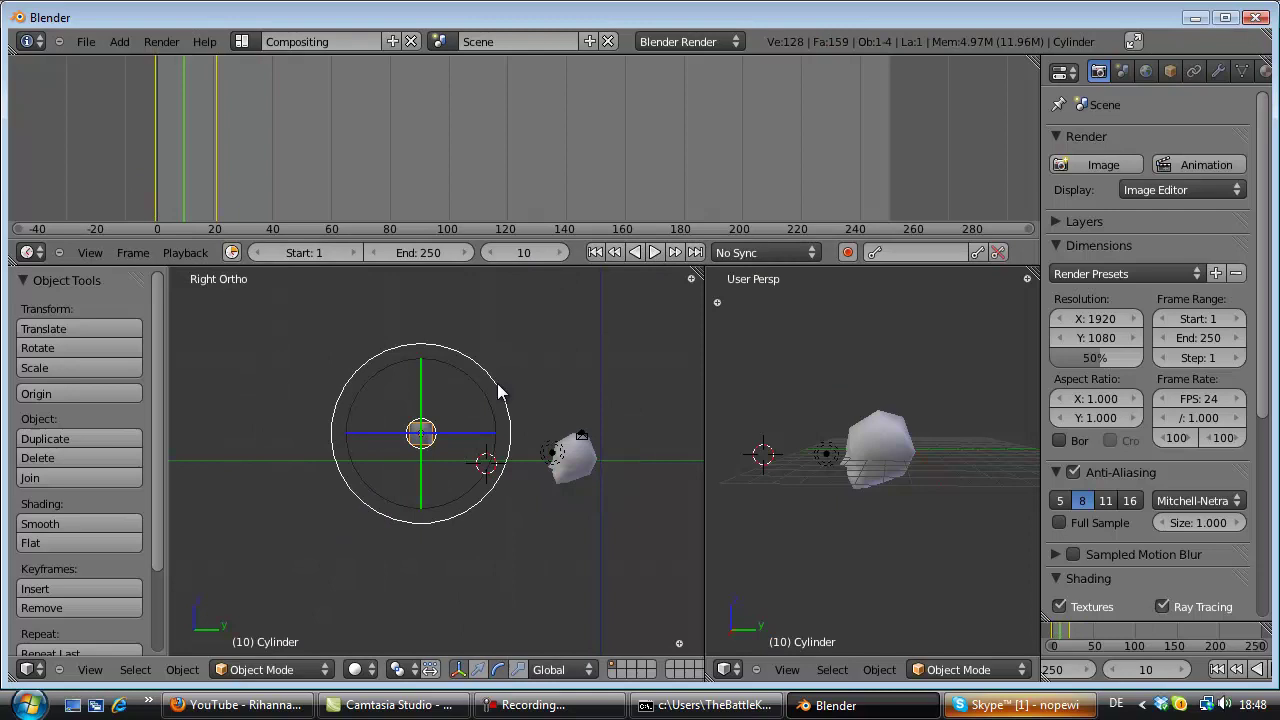
key(g)
key(y)
key(z)
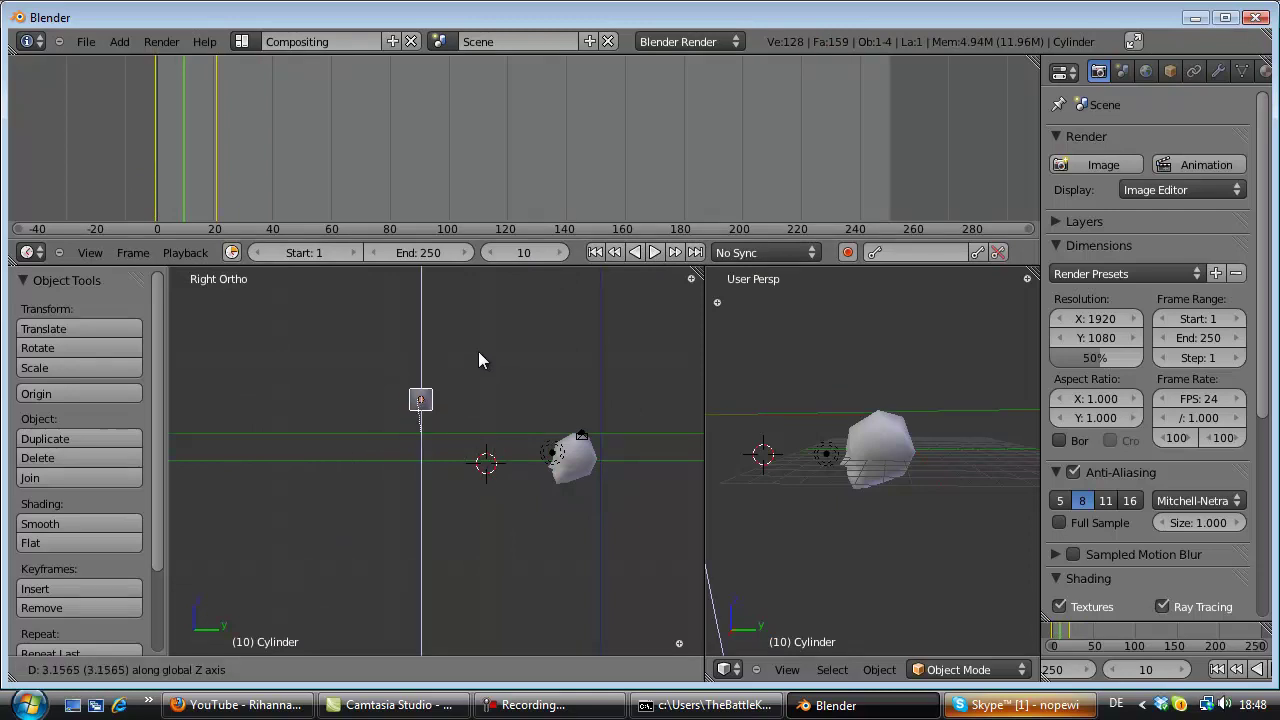
click(478, 341)
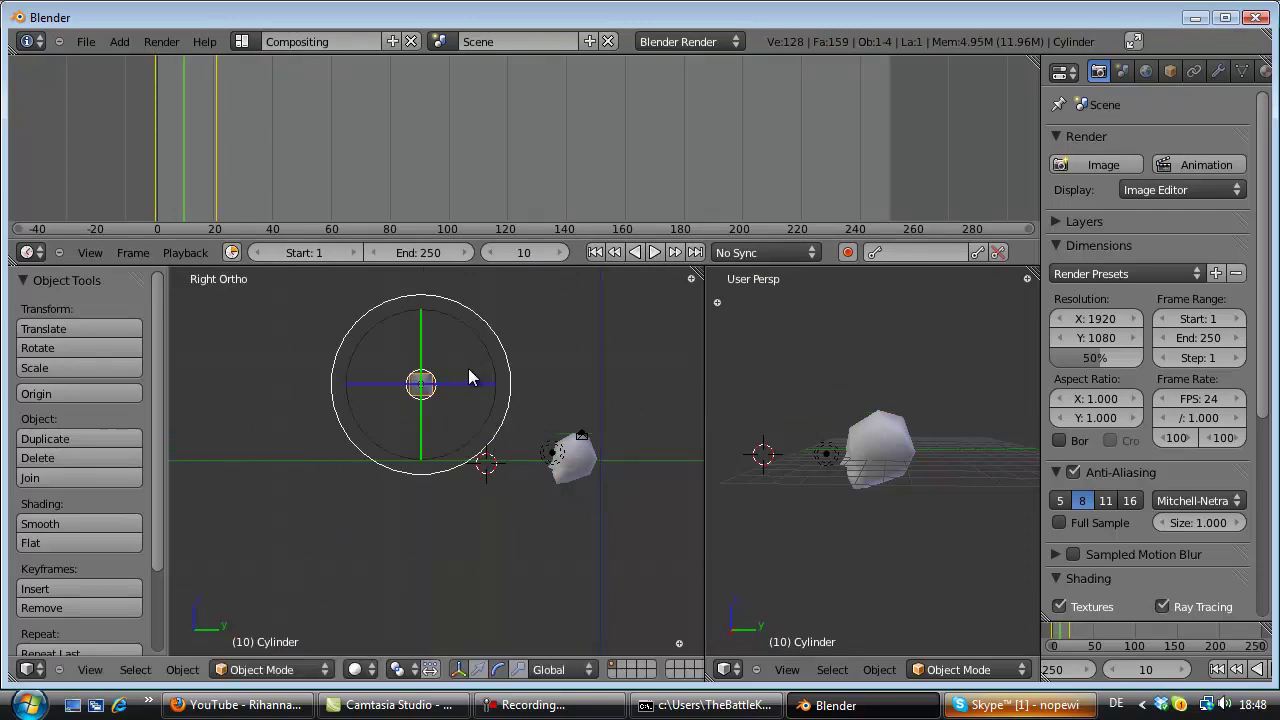
Key the cylinder's location at frame 10 and replay the animation from the start.
key(i)
click(501, 345)
key(Down)
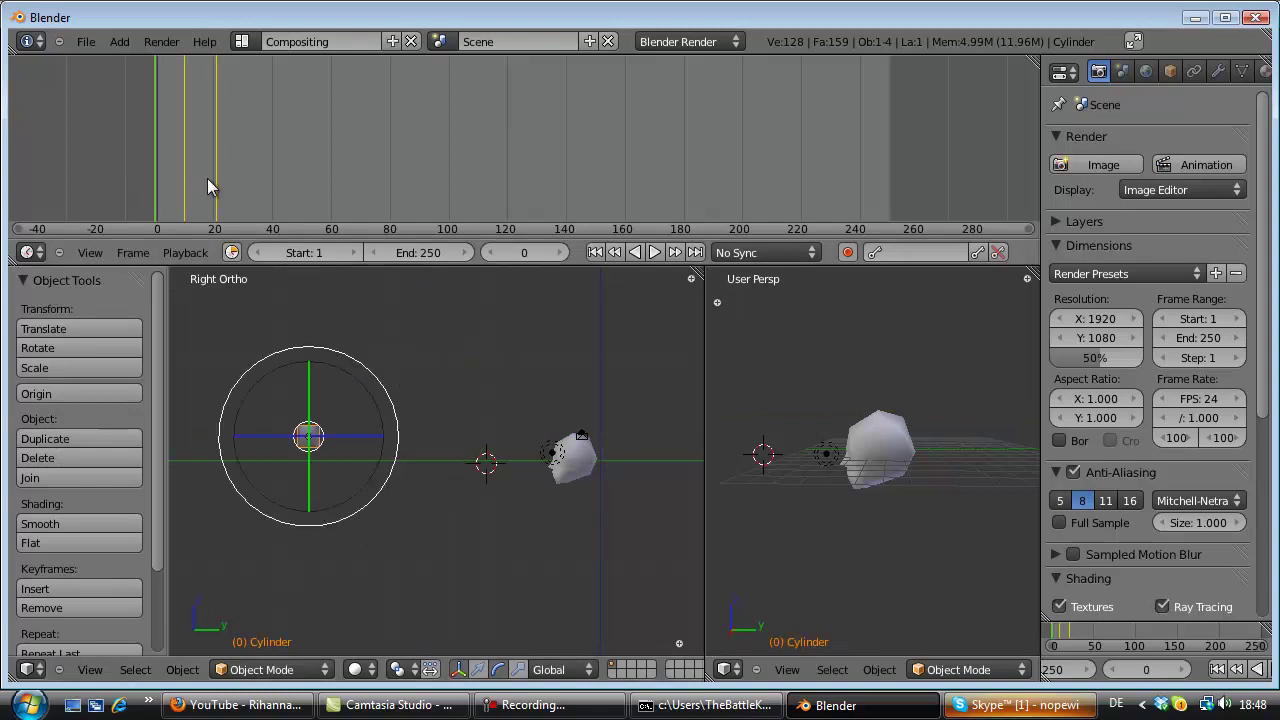
click(654, 252)
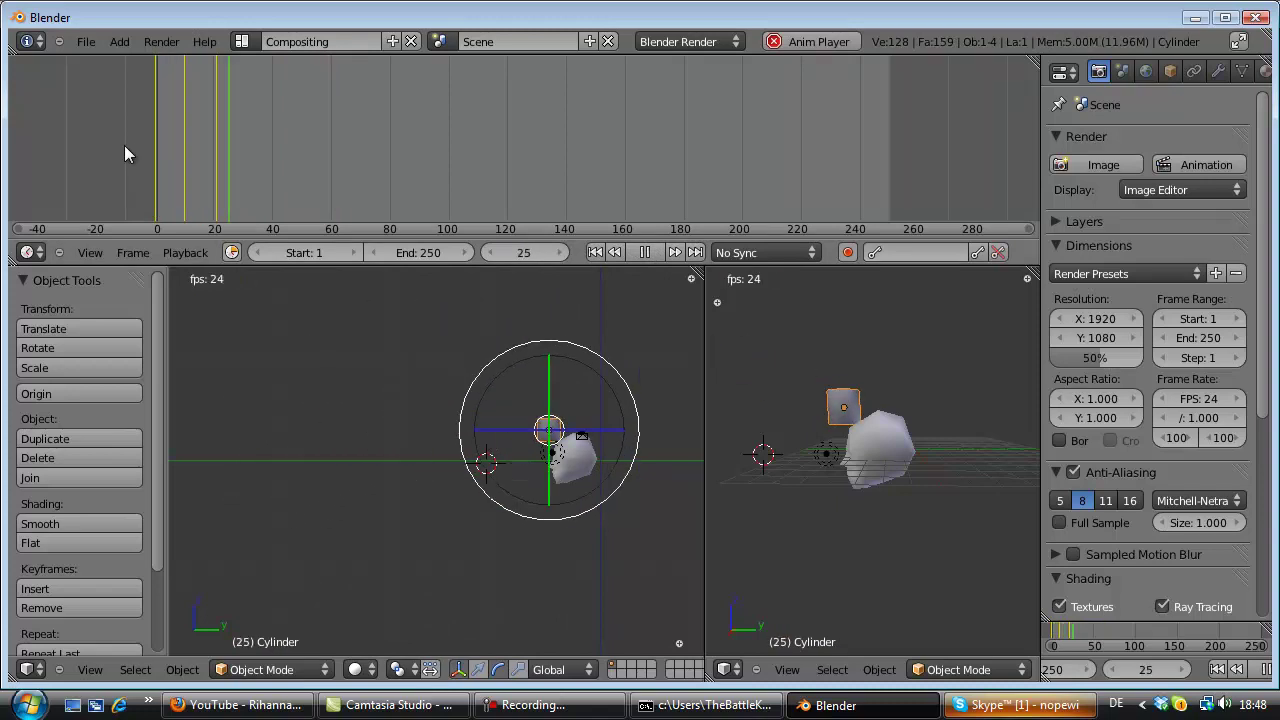
click(647, 252)
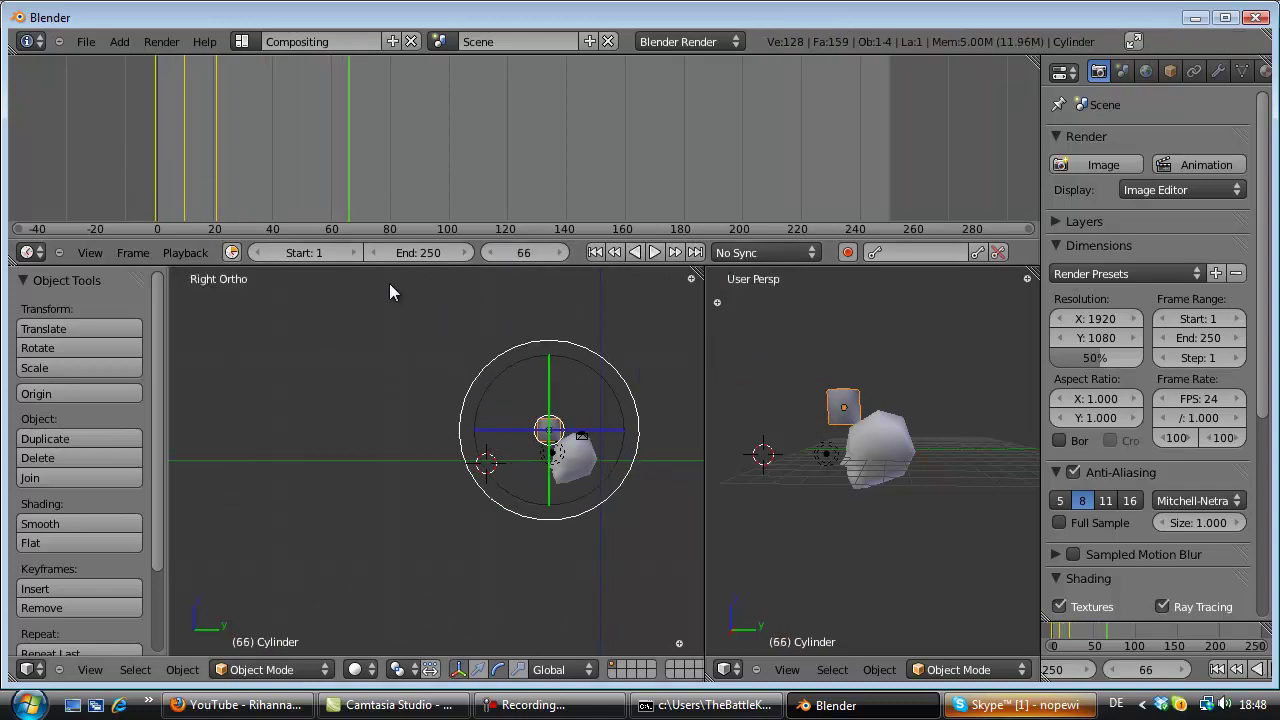
Rotate the cylinder at frame 10, then dismiss the keyframe menu without keying.
click(133, 170)
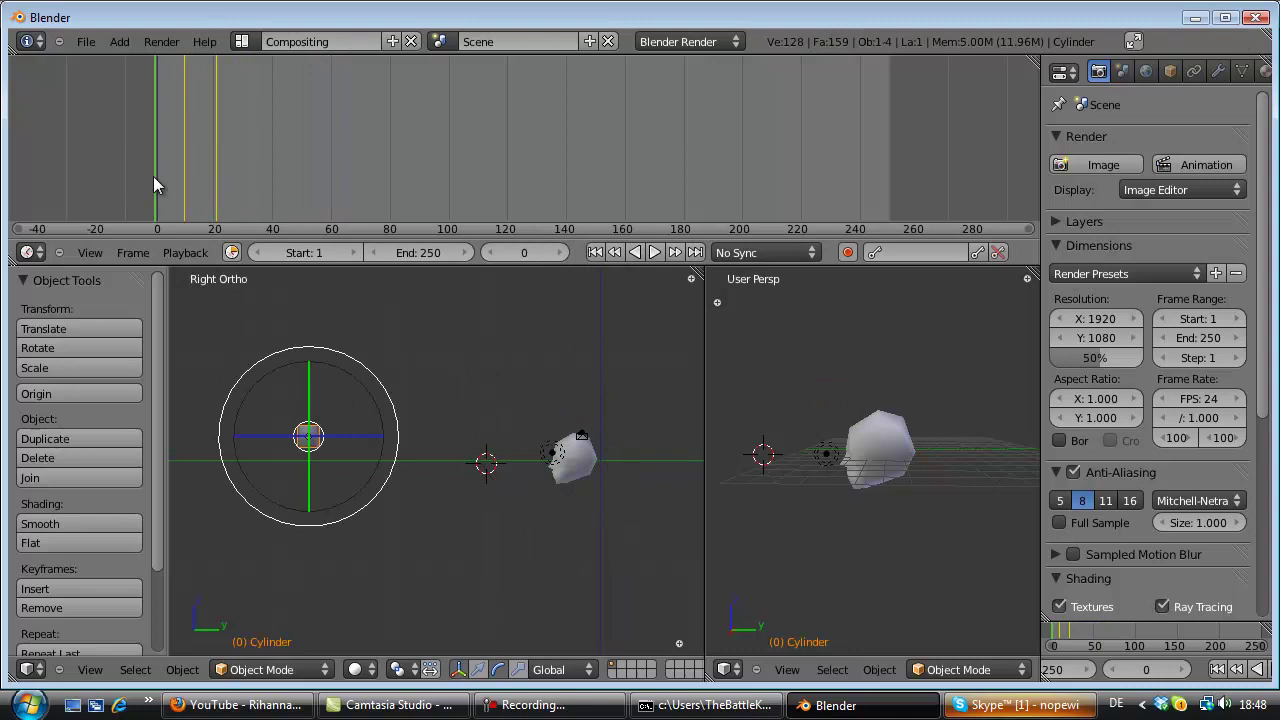
click(183, 181)
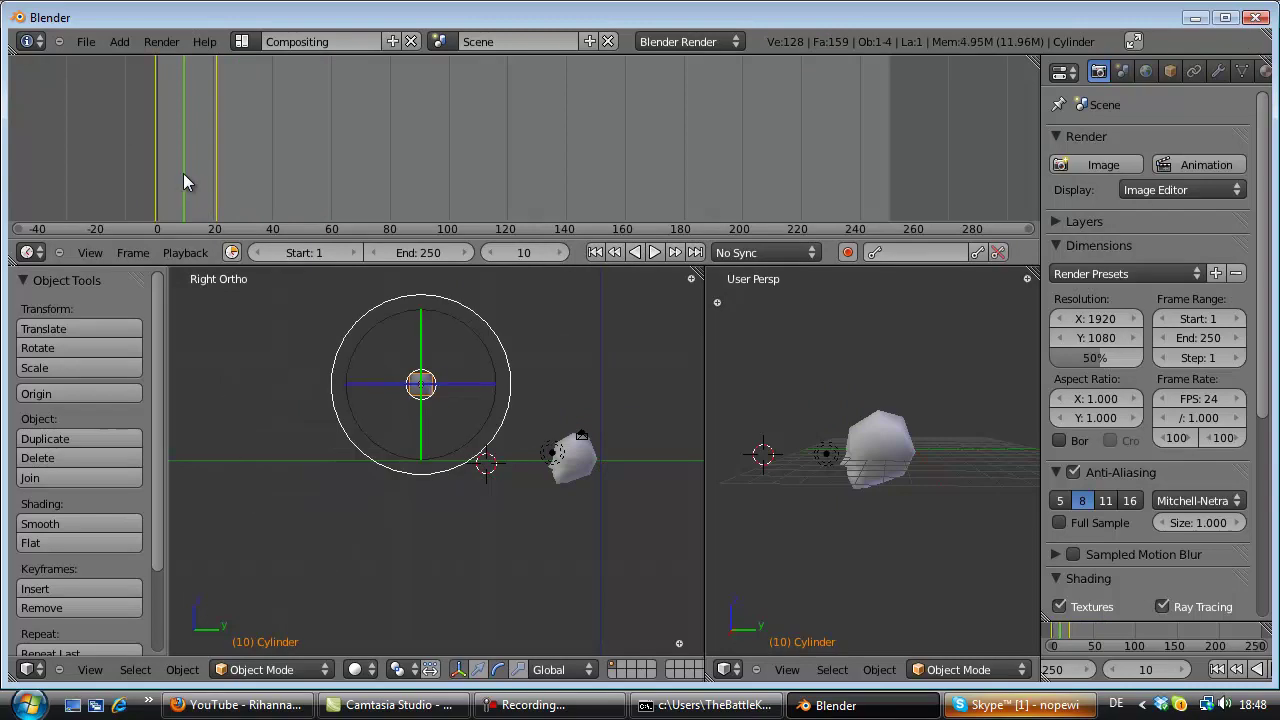
key(r)
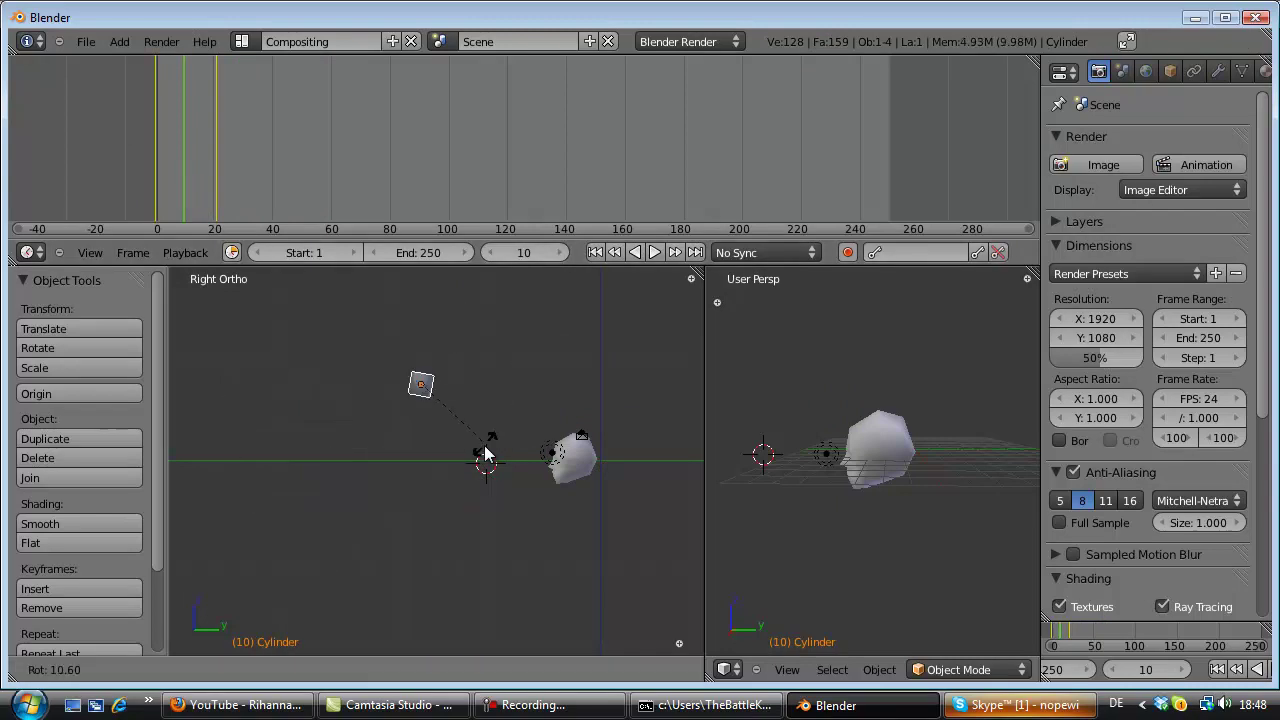
click(463, 474)
key(ctrl+space)
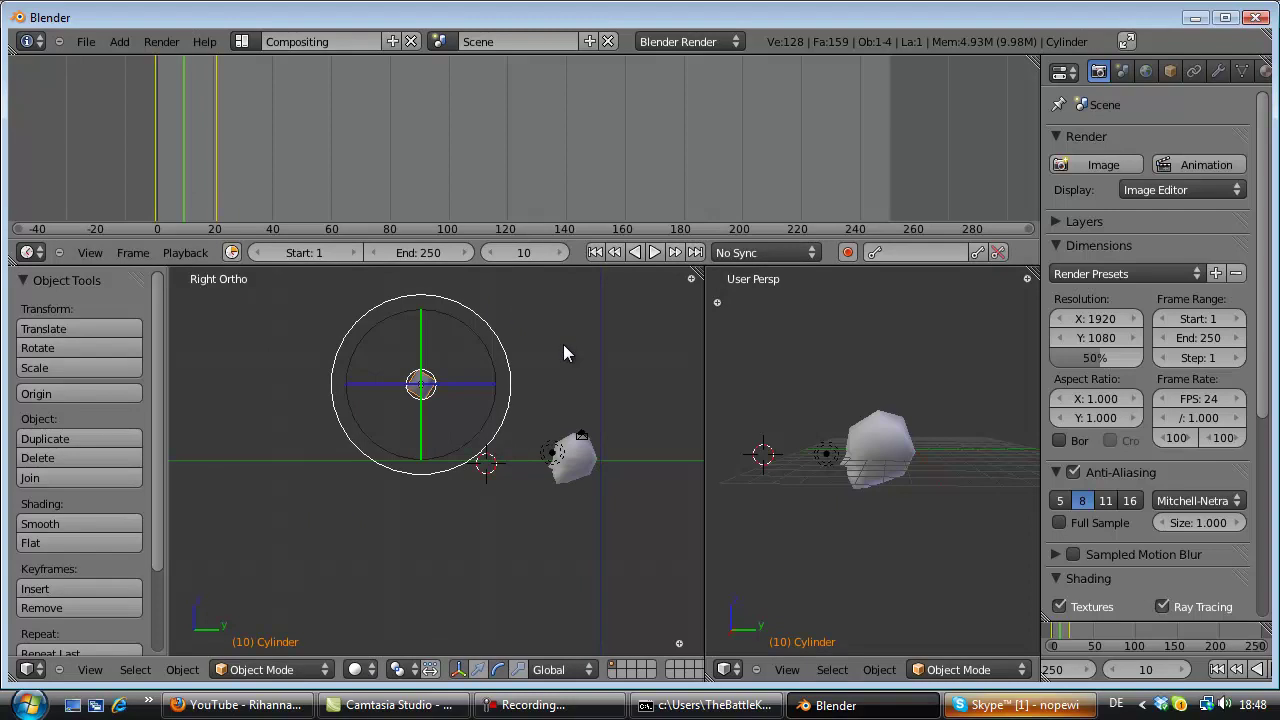
key(i)
click(255, 346)
Return to frame 10, tilt the cylinder about 30 degrees and open the Insert Keyframe menu.
click(141, 208)
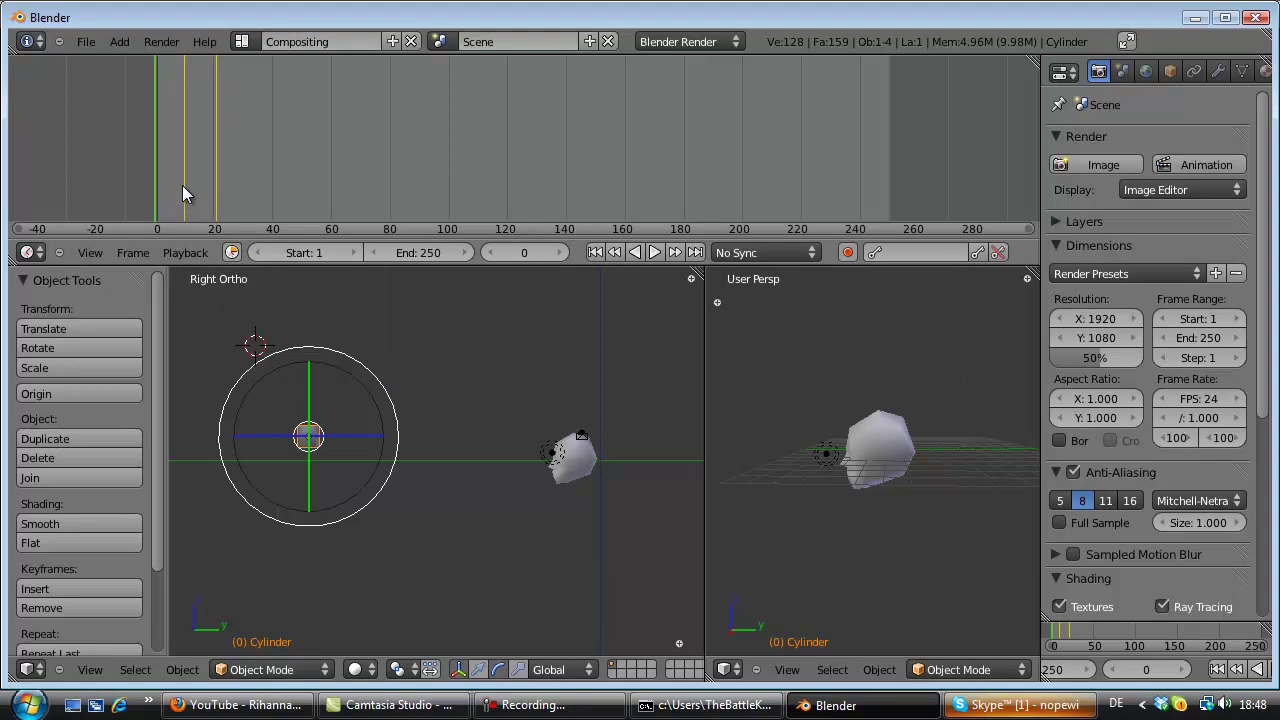
key(Up)
key(Home)
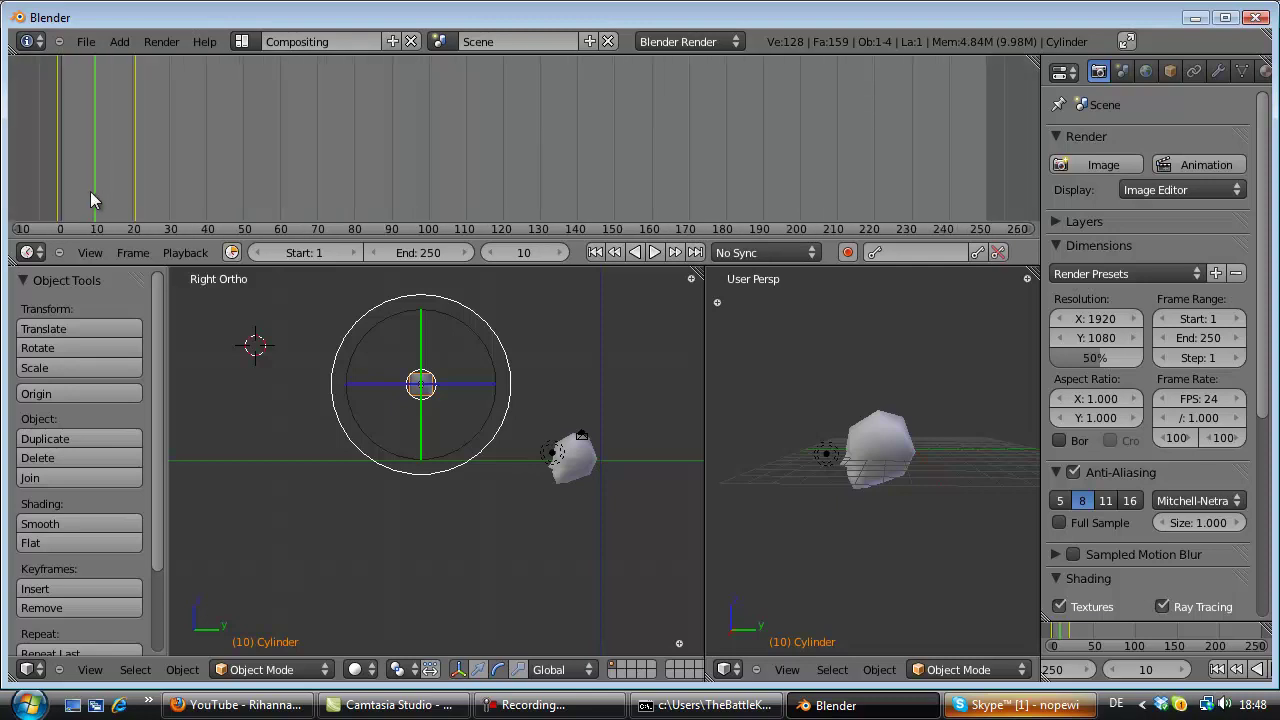
scroll(420, 366, down, 1)
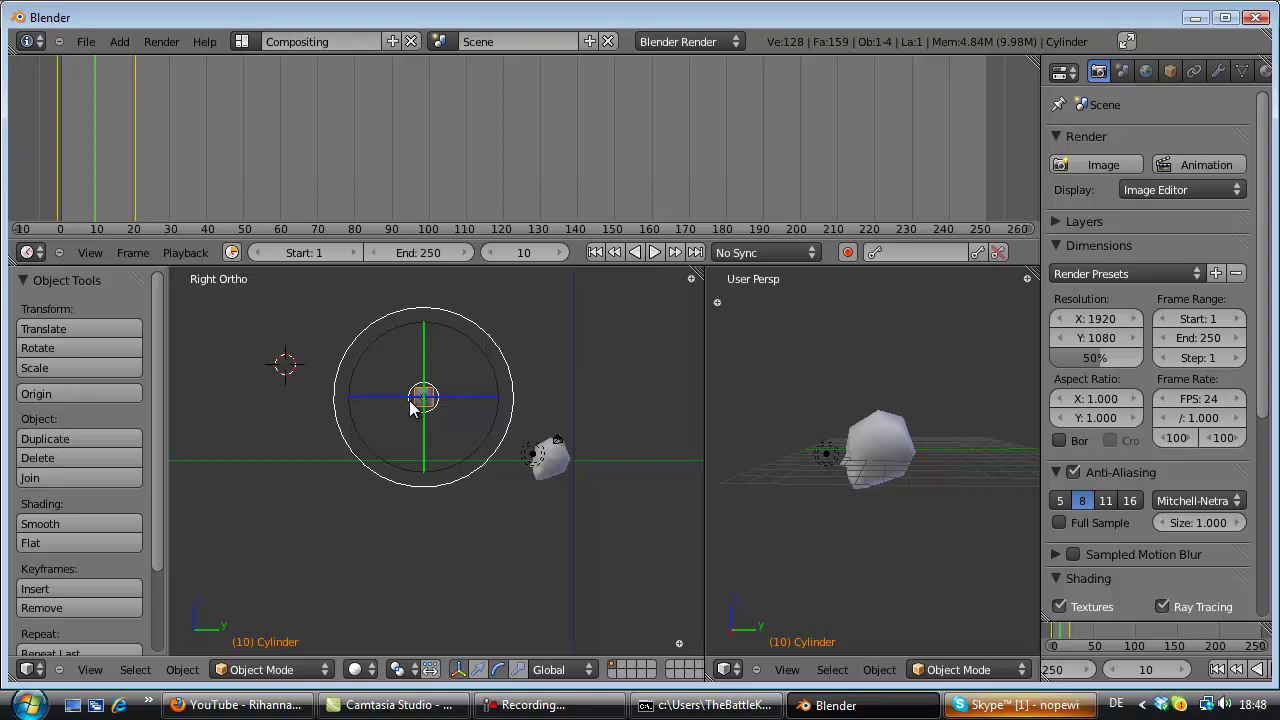
key(r)
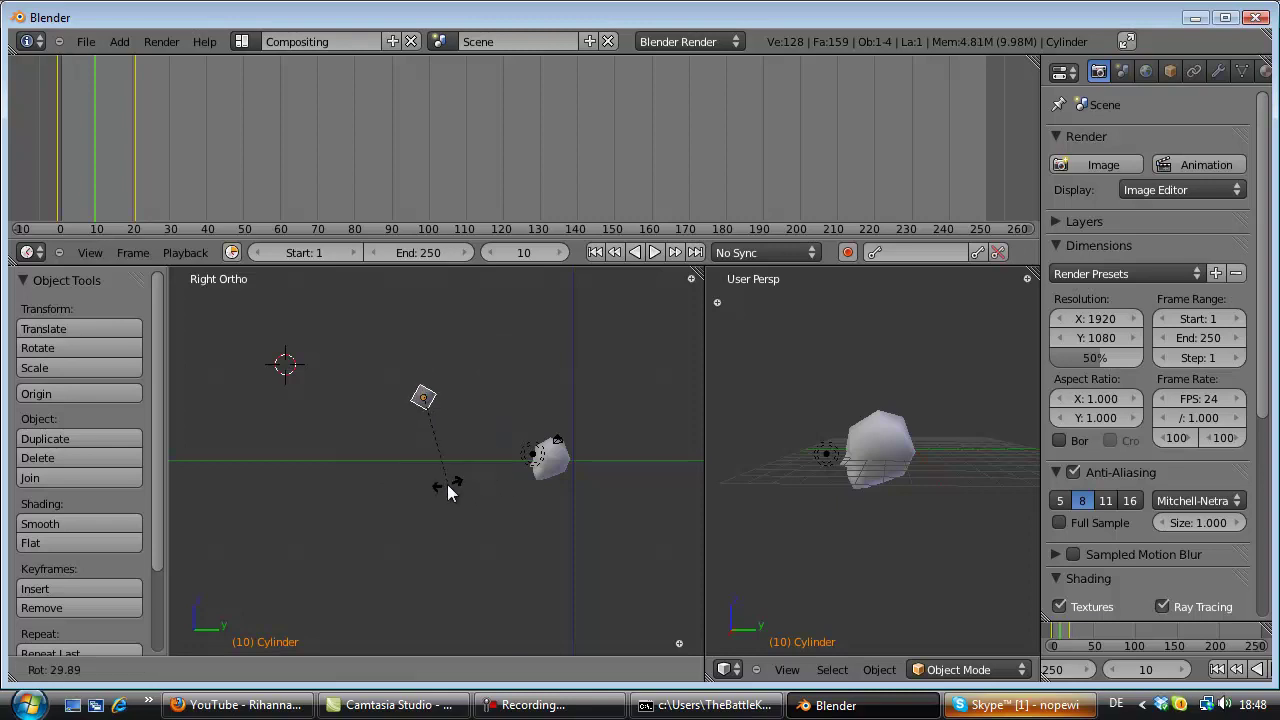
click(403, 488)
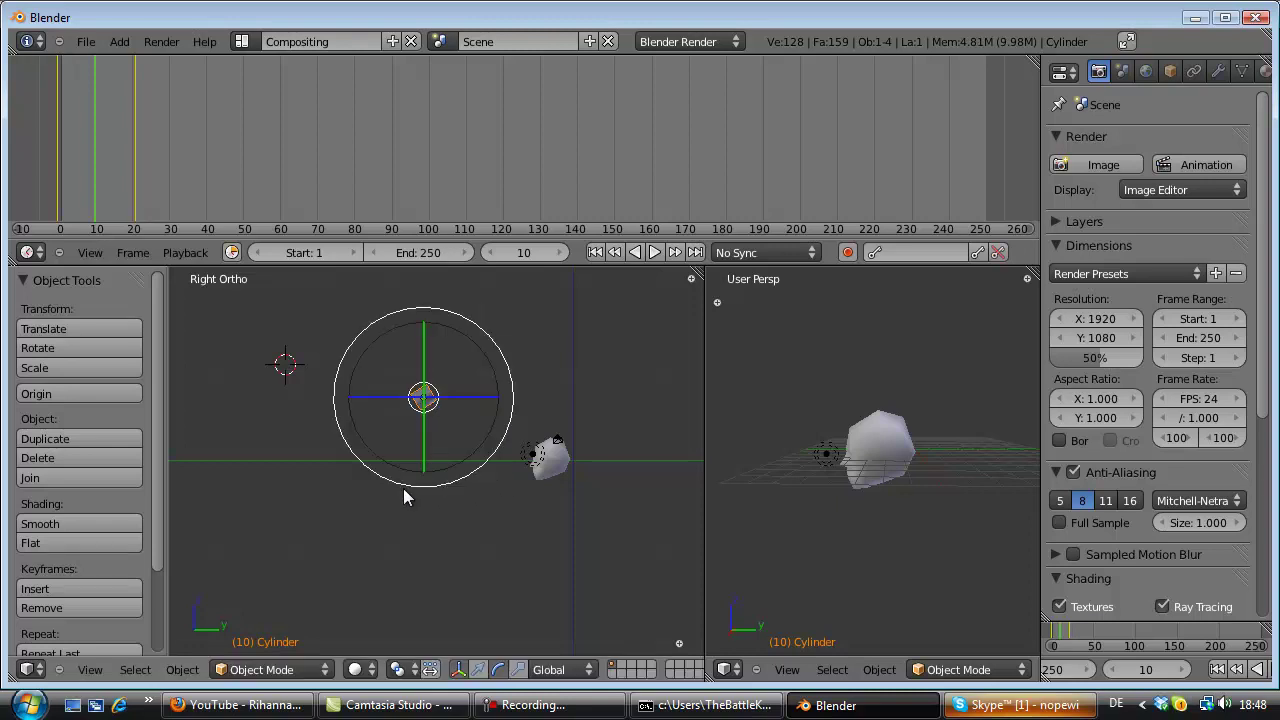
key(i)
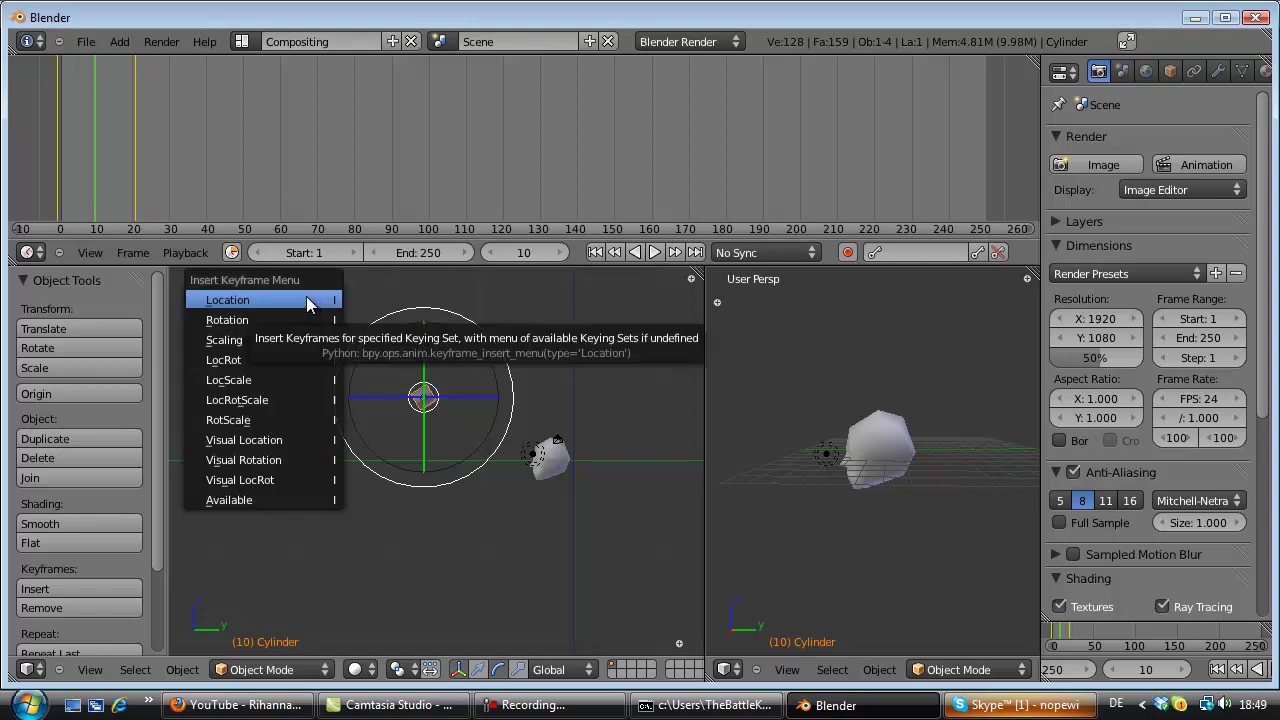
click(299, 320)
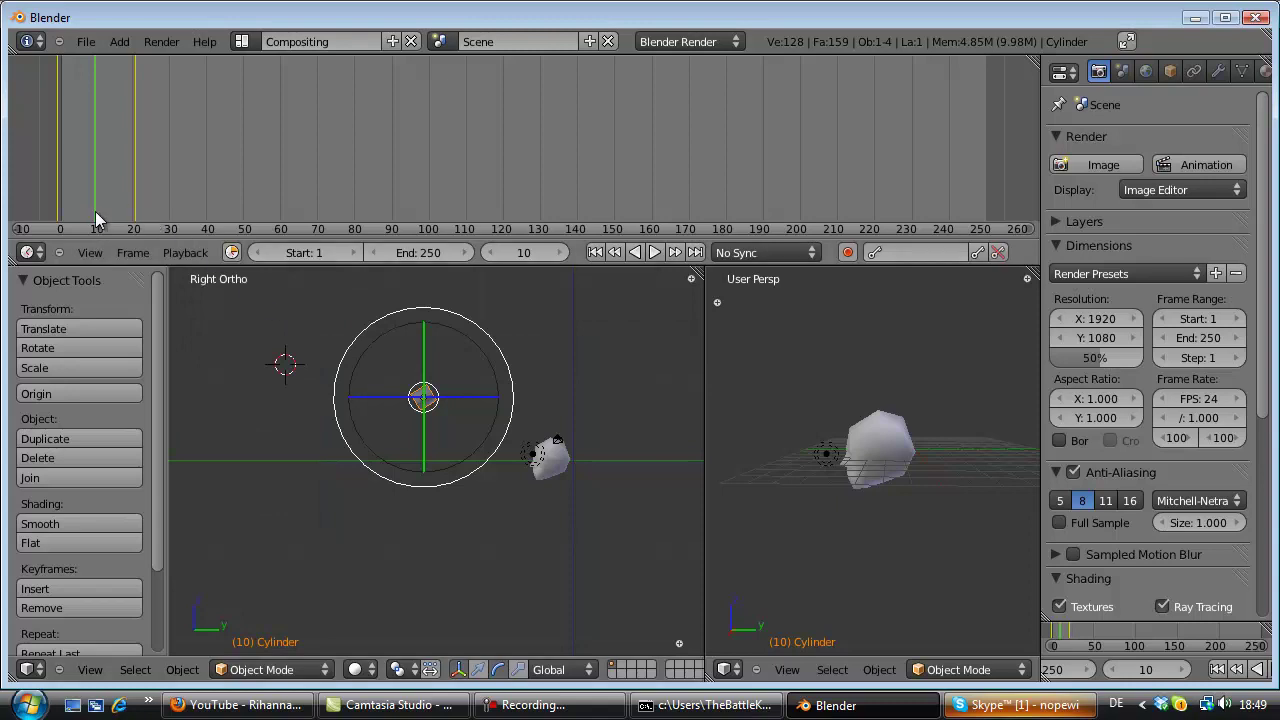
click(58, 211)
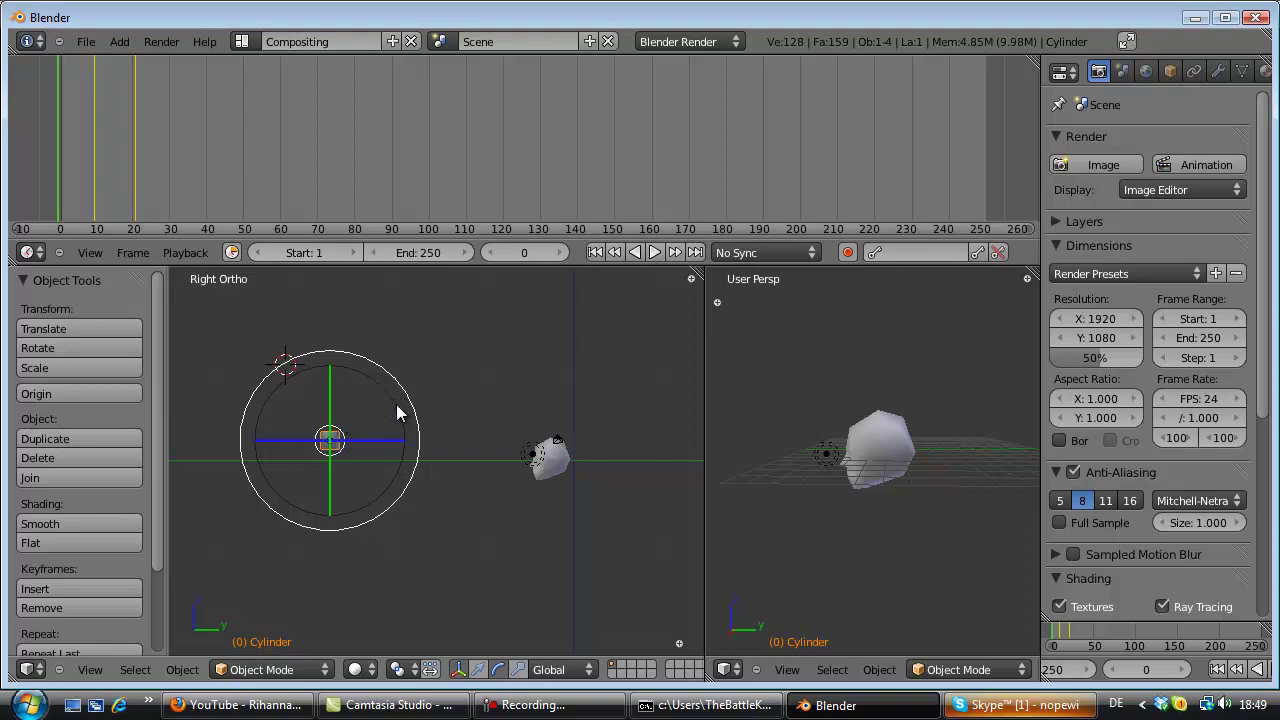
click(651, 252)
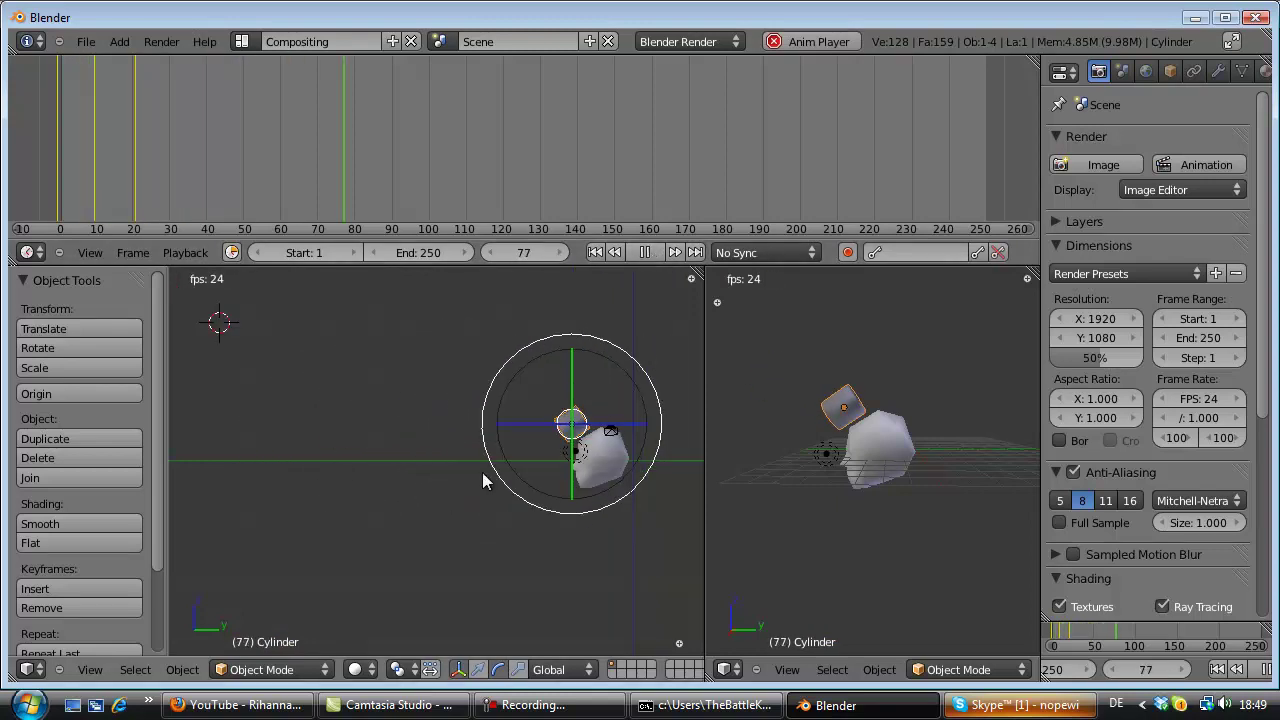
click(646, 252)
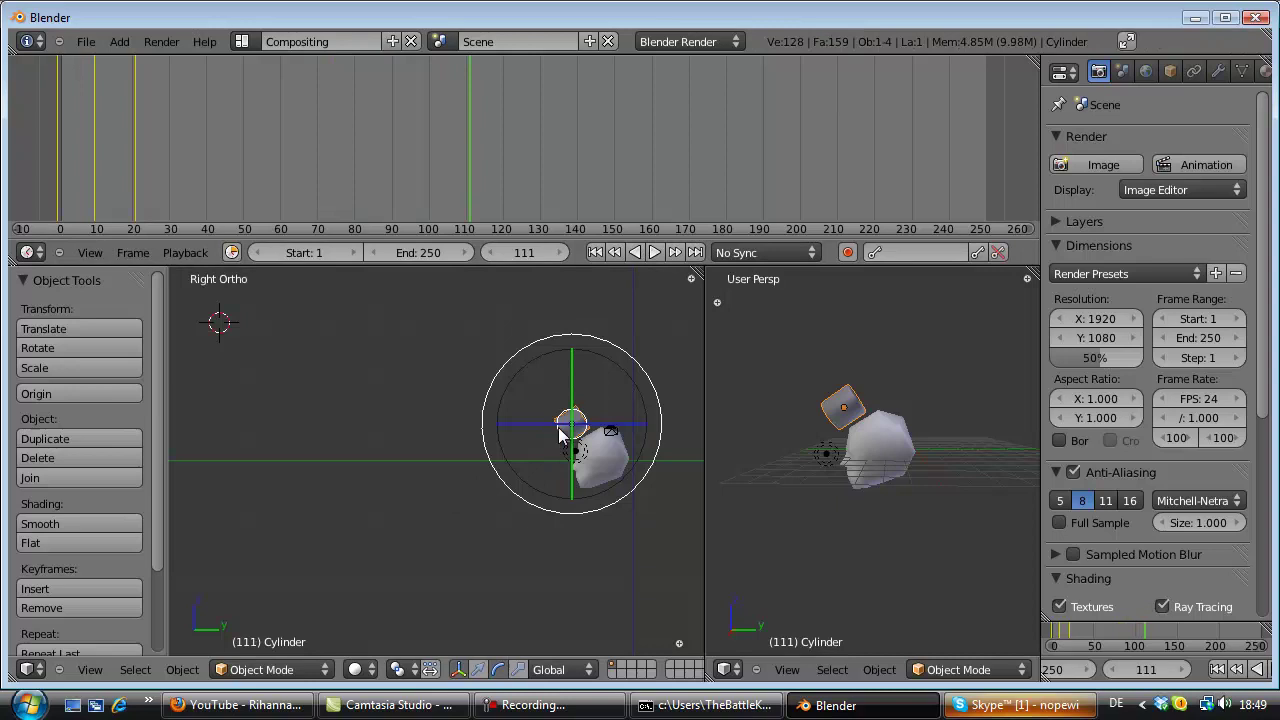
drag(144, 203, 53, 202)
mouse_move(132, 199)
mouse_down()
mouse_move(66, 203)
mouse_move(136, 202)
mouse_up()
click(95, 198)
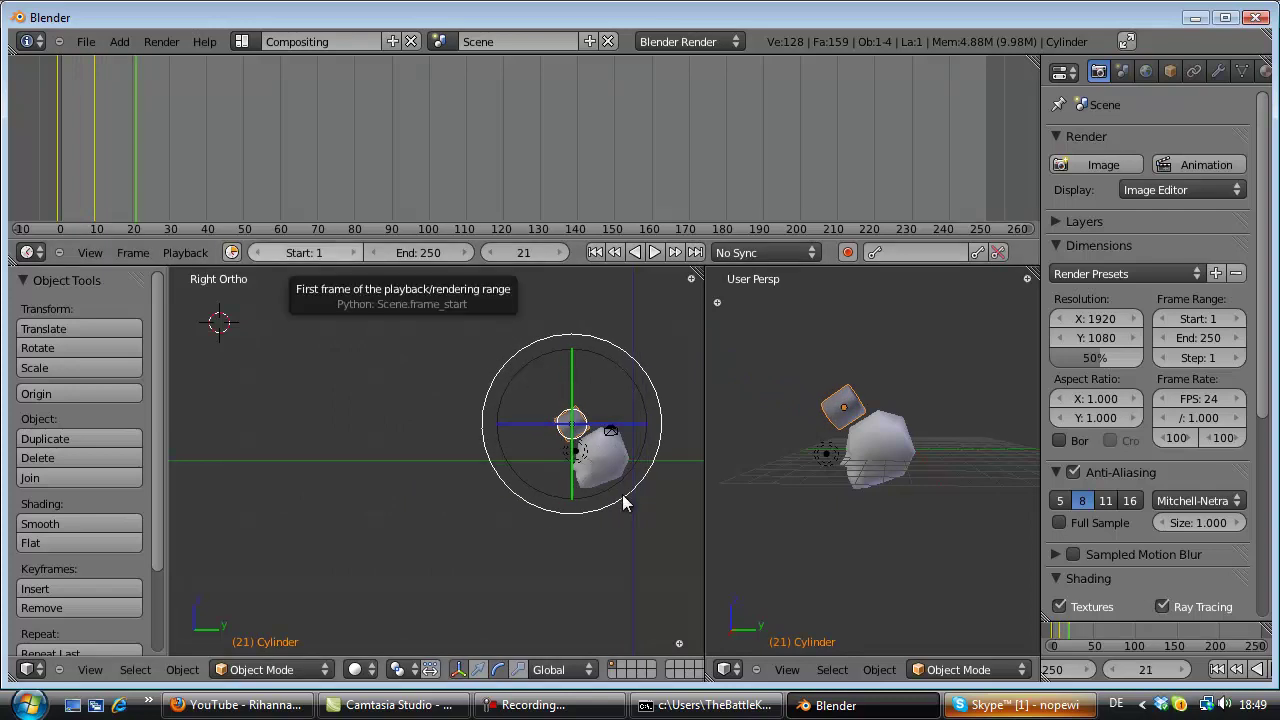
Key the upright cylinder's rotation at frame 21.
drag(622, 494, 583, 503)
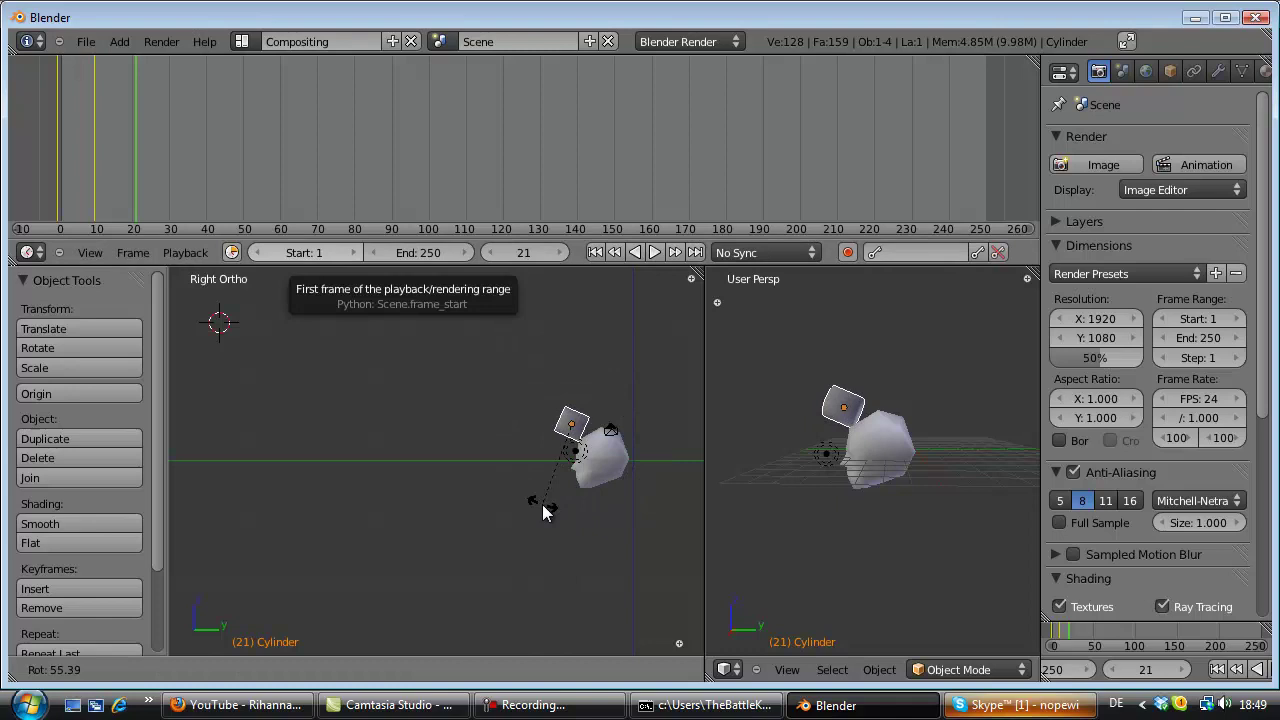
right_click(540, 509)
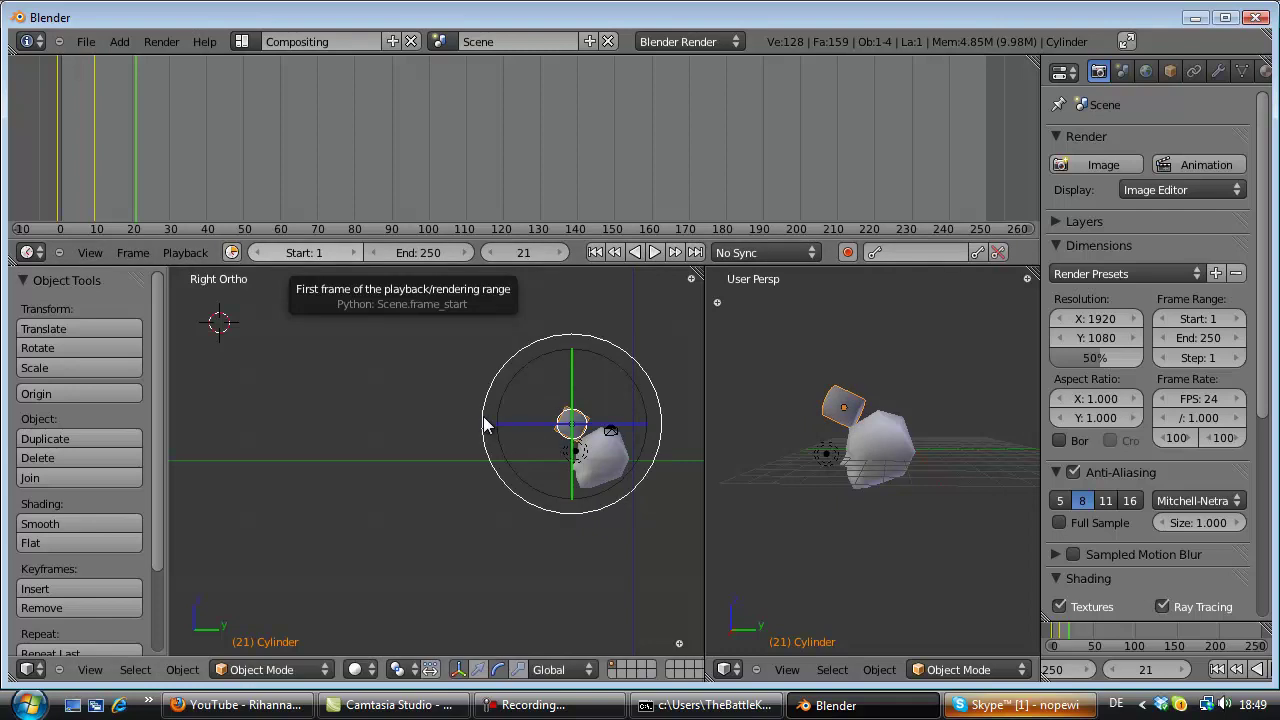
key(i)
click(419, 405)
Preview the animation from frame 0 twice, stopping at frames 45 and 38, then rewind.
click(24, 199)
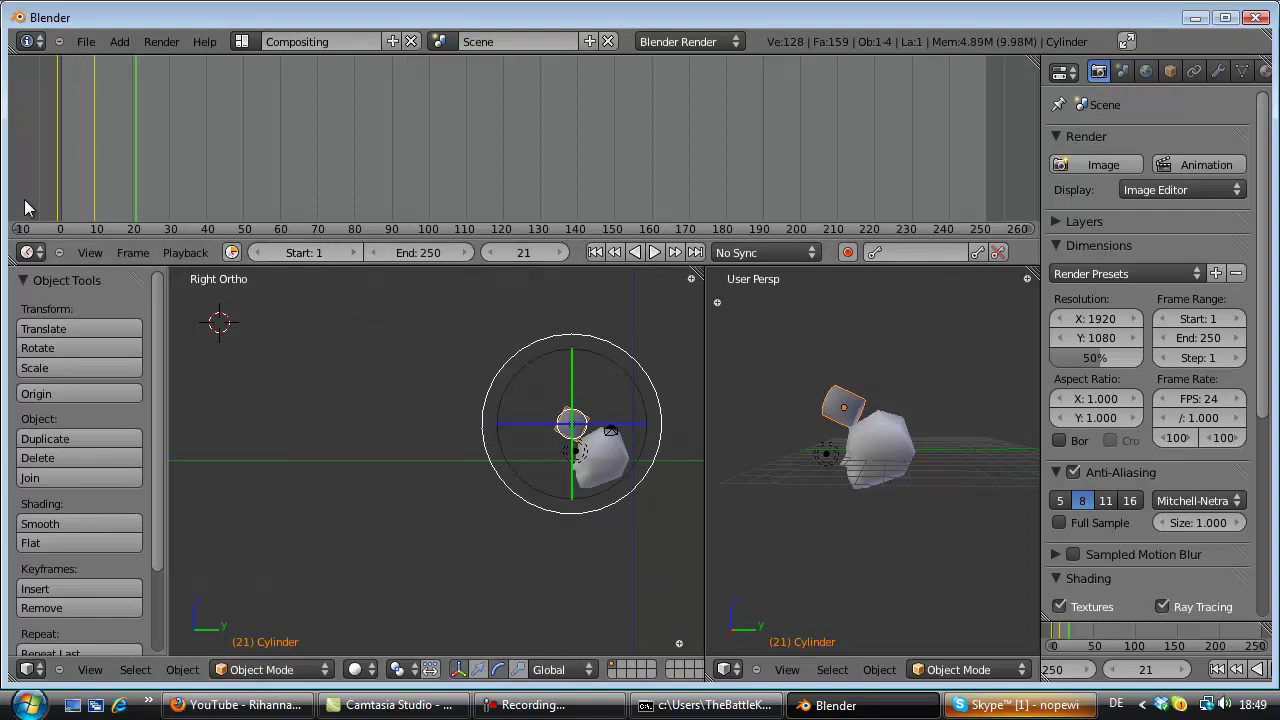
click(651, 253)
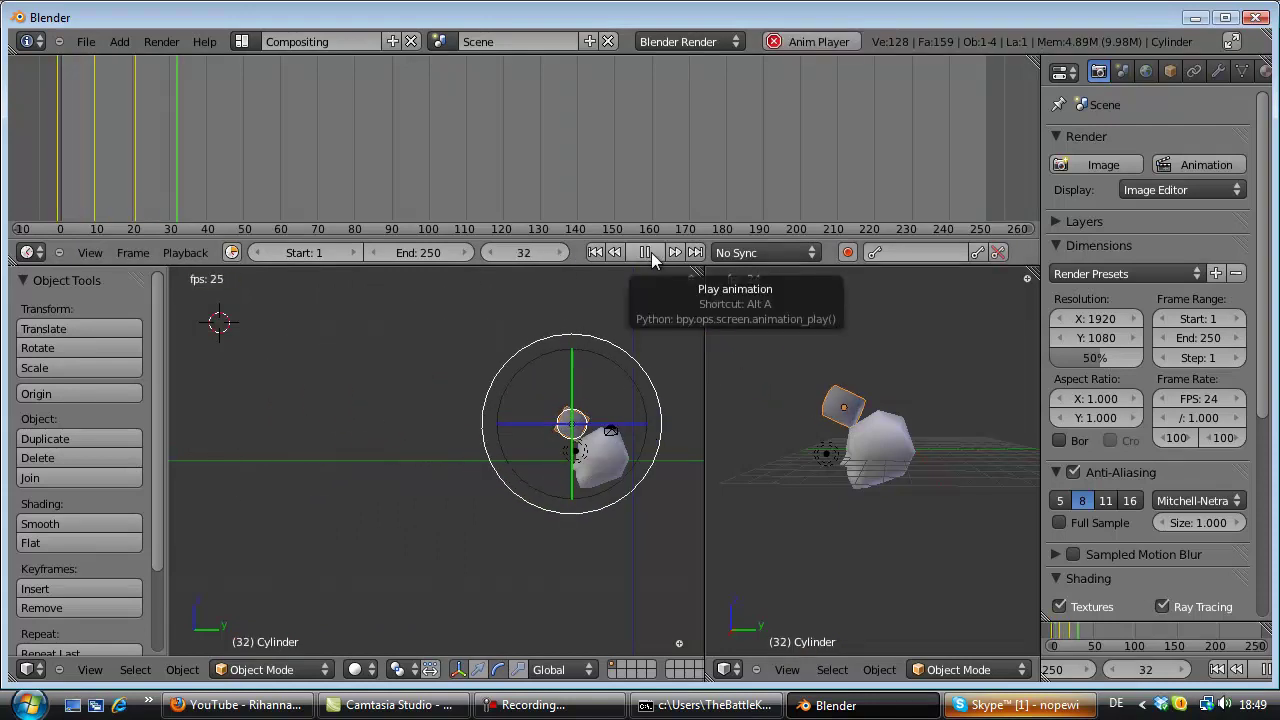
click(651, 252)
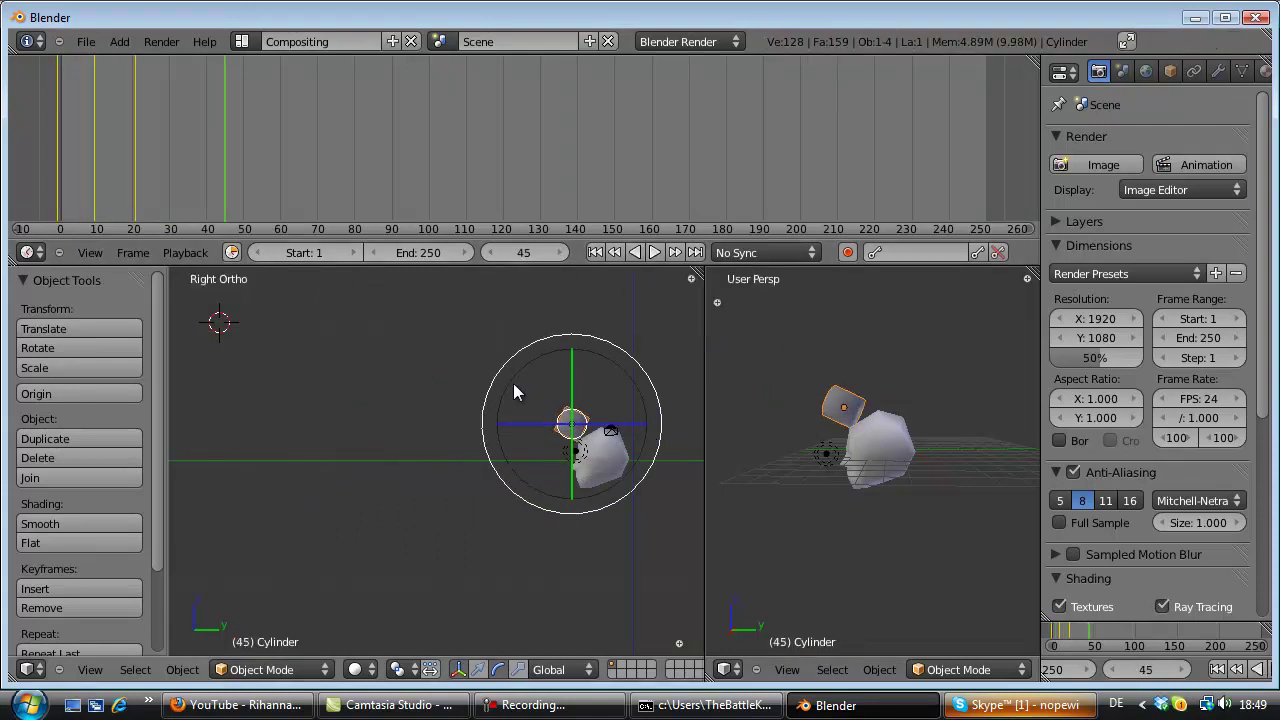
click(48, 180)
click(650, 254)
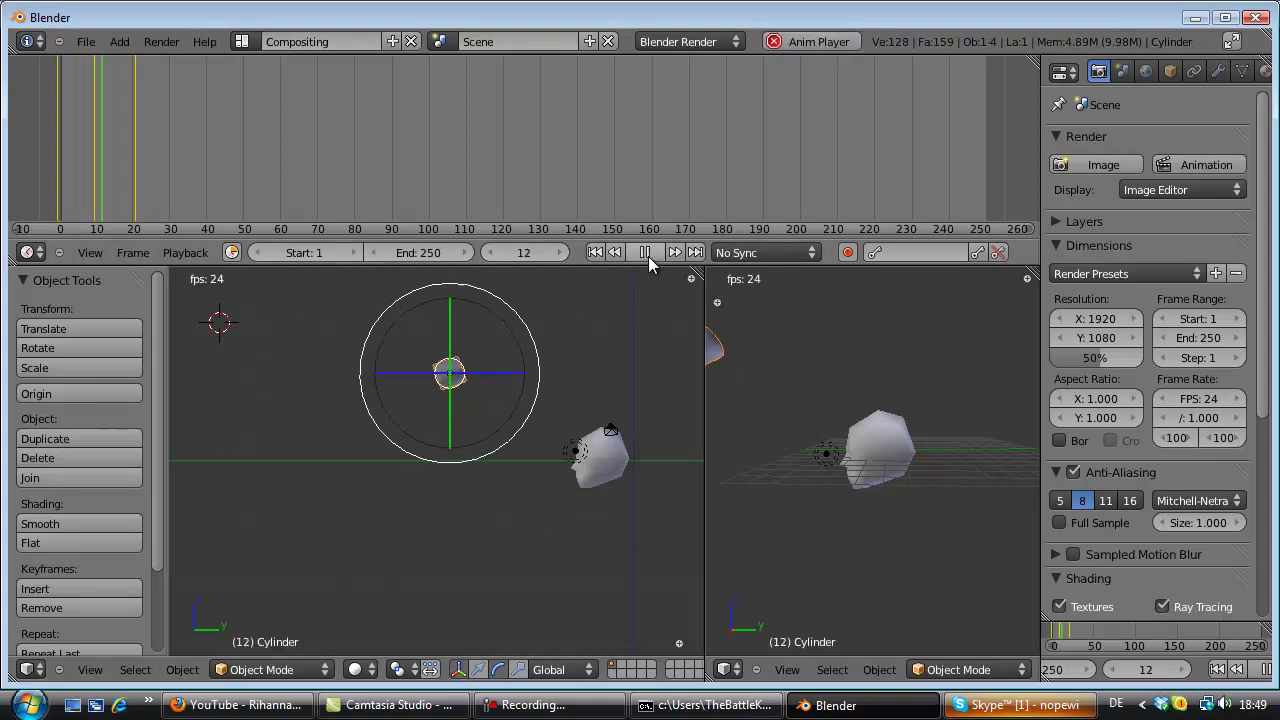
click(648, 254)
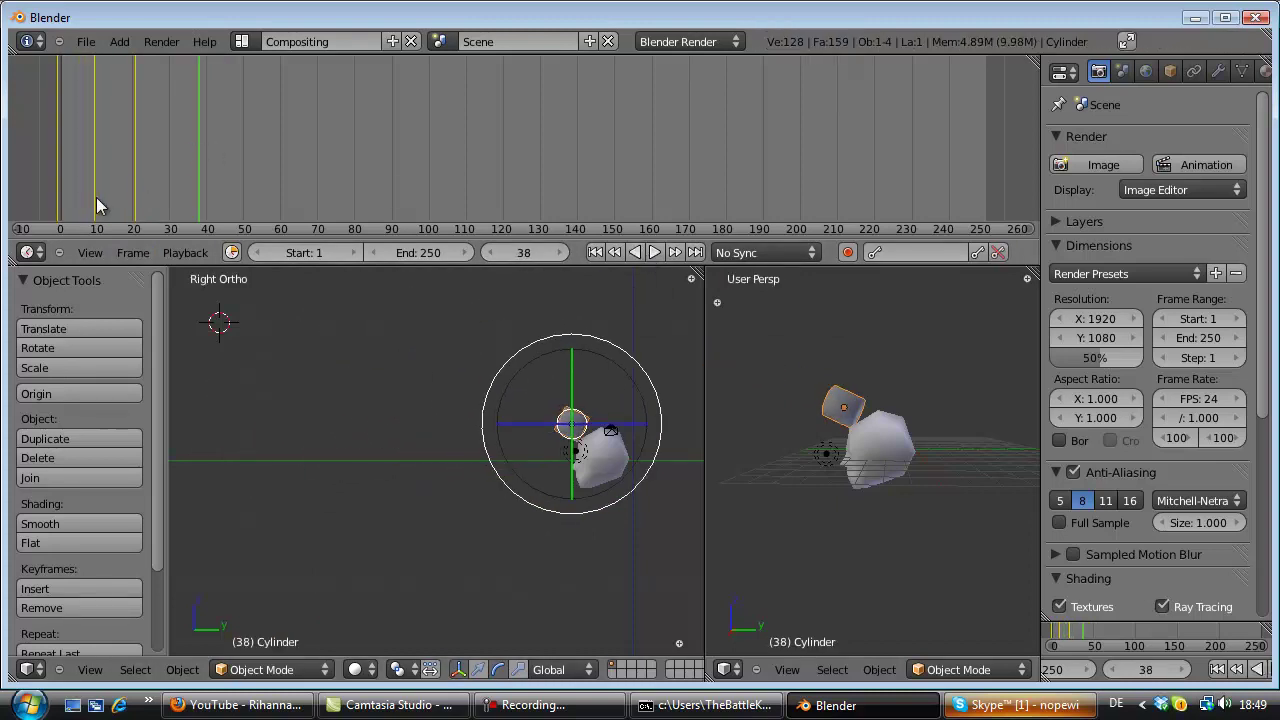
click(36, 192)
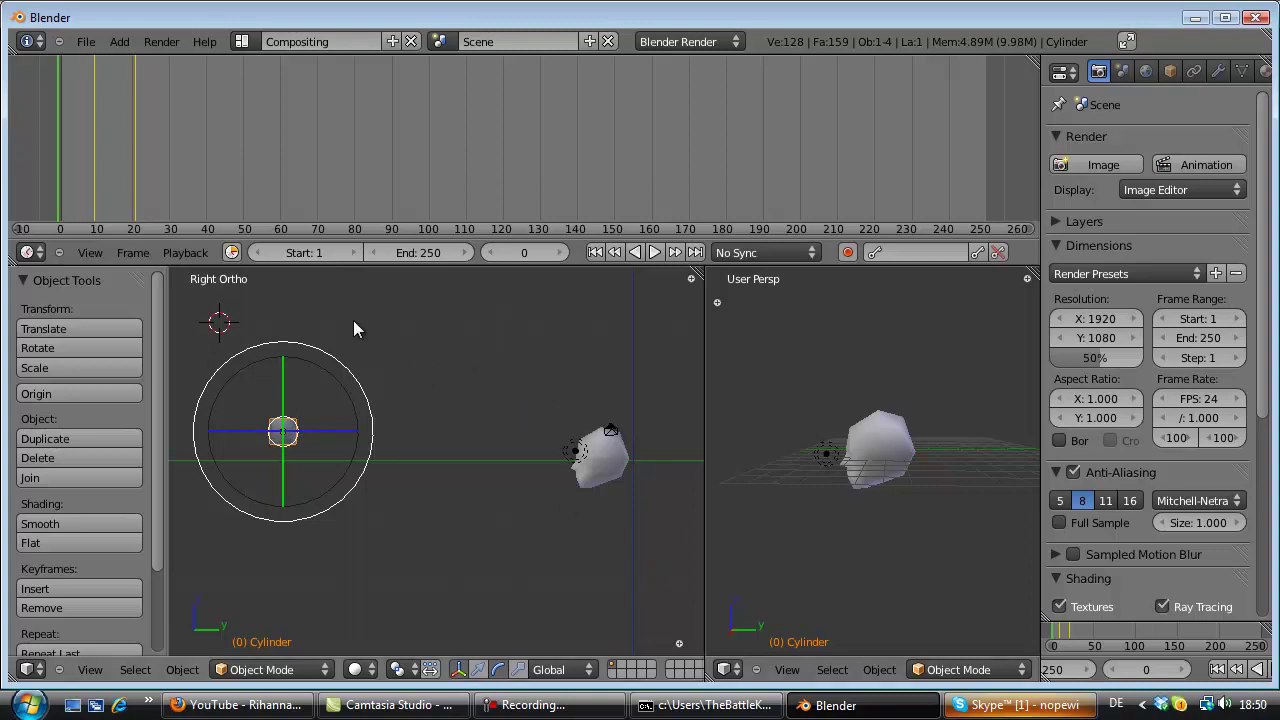
At frame 10, move the cylinder higher and left, re-tilt it, and key its location.
click(96, 163)
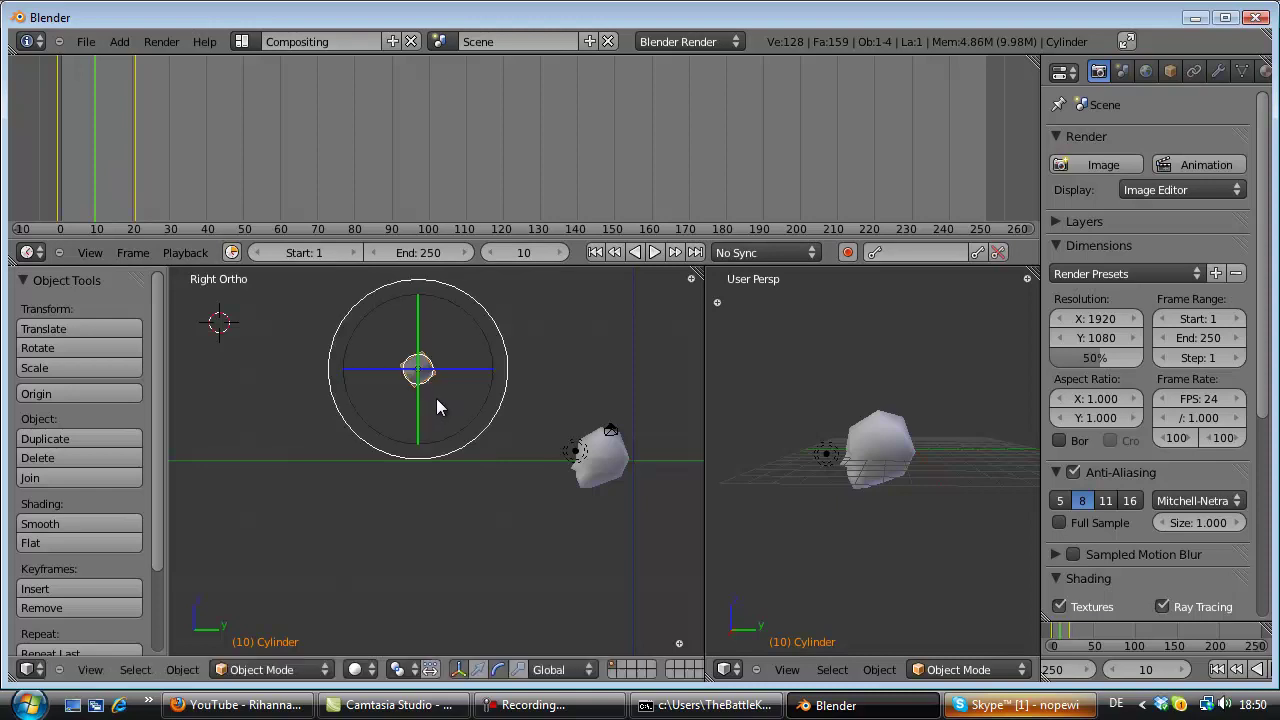
click(87, 199)
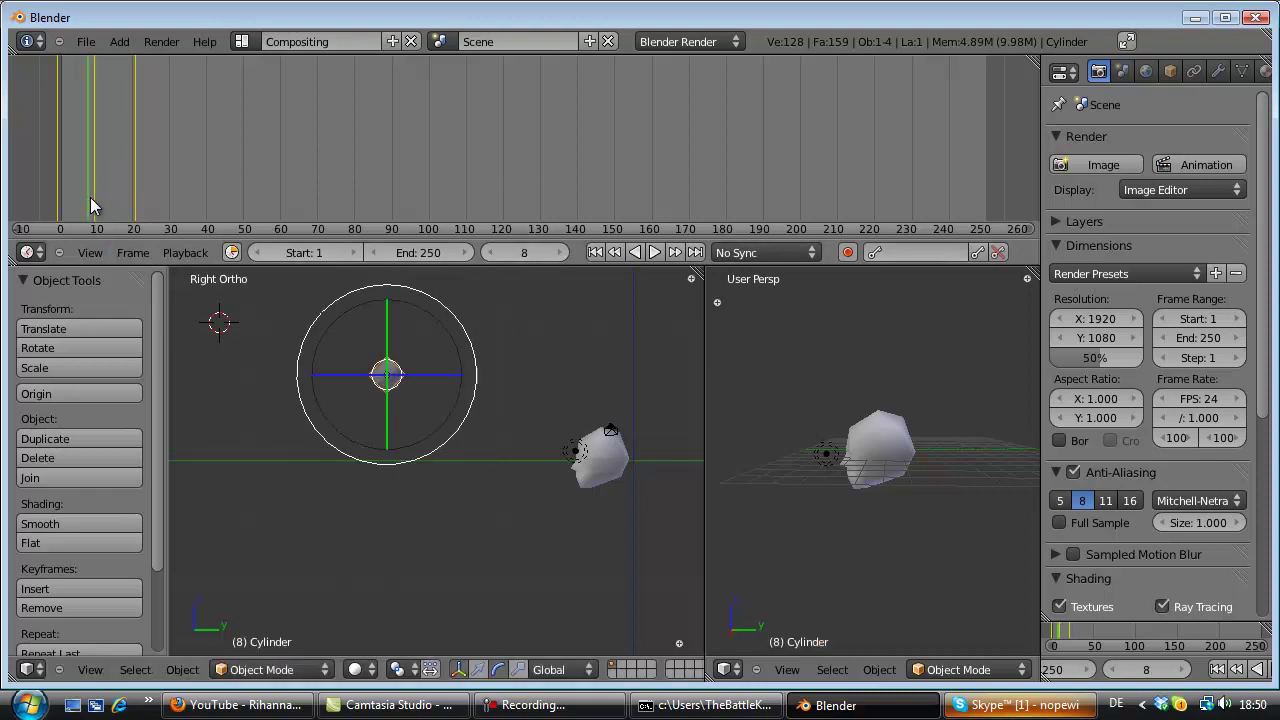
click(95, 197)
key(g)
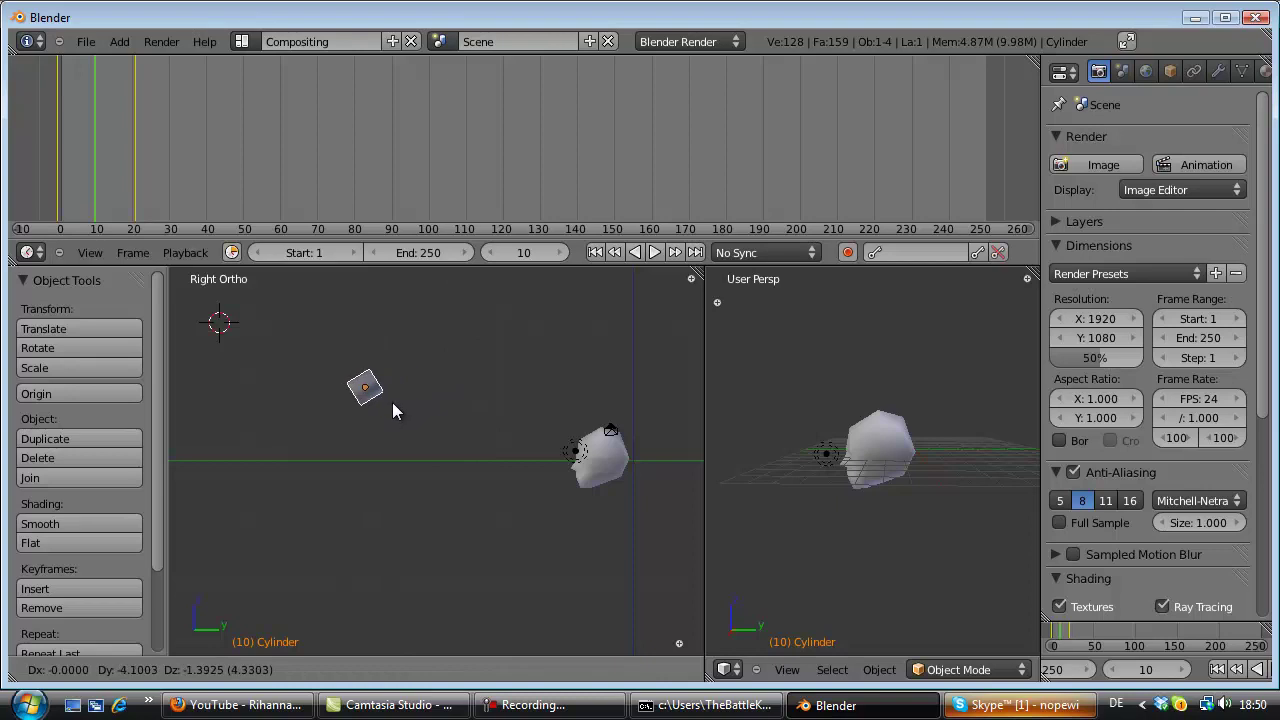
click(378, 408)
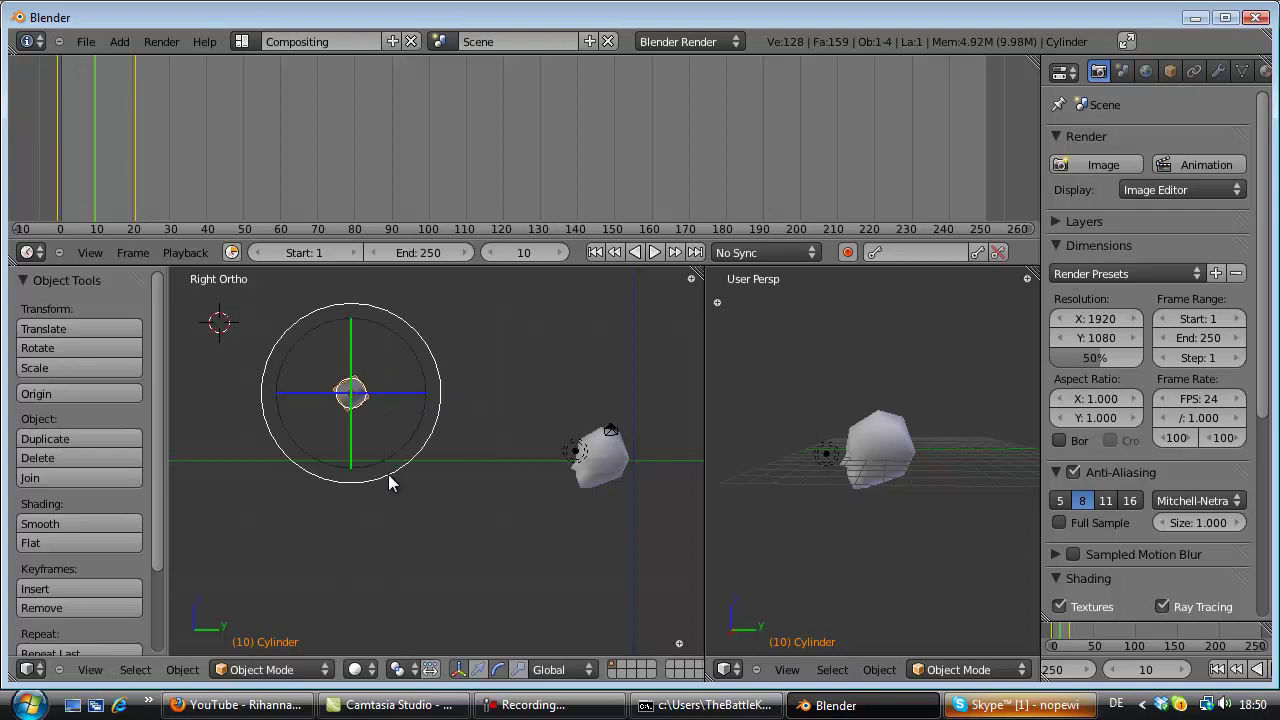
key(r)
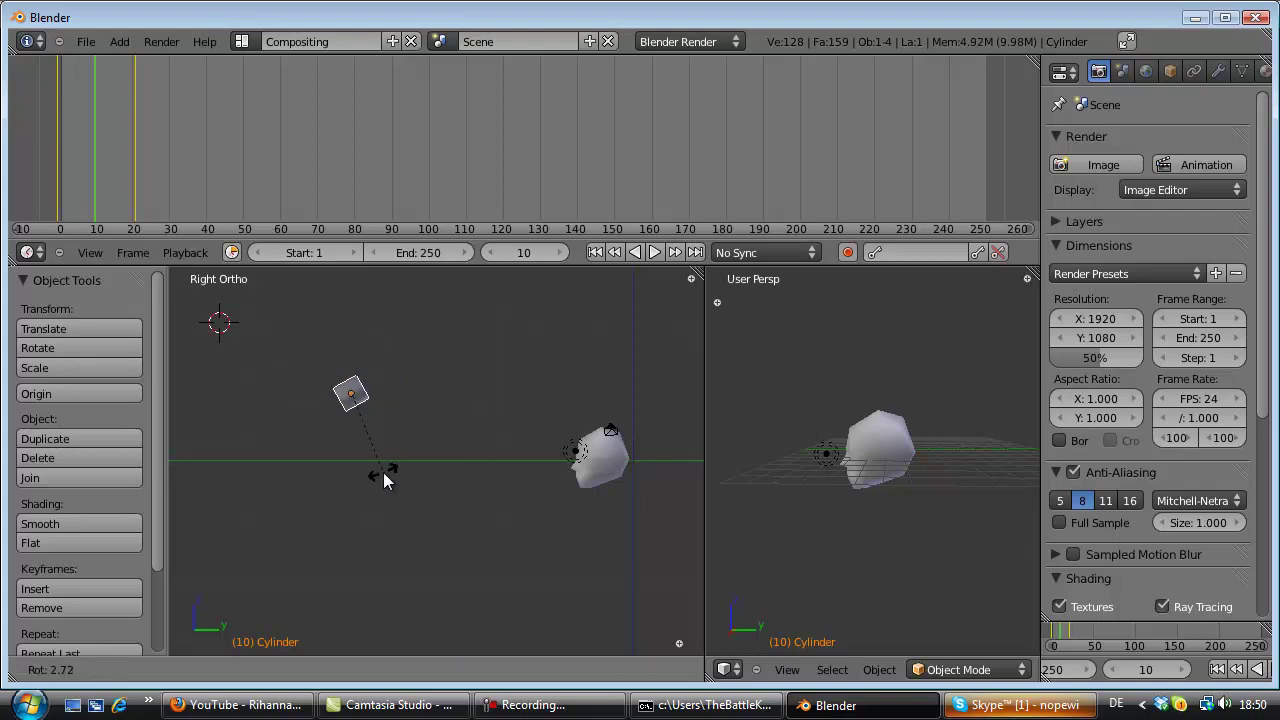
click(383, 472)
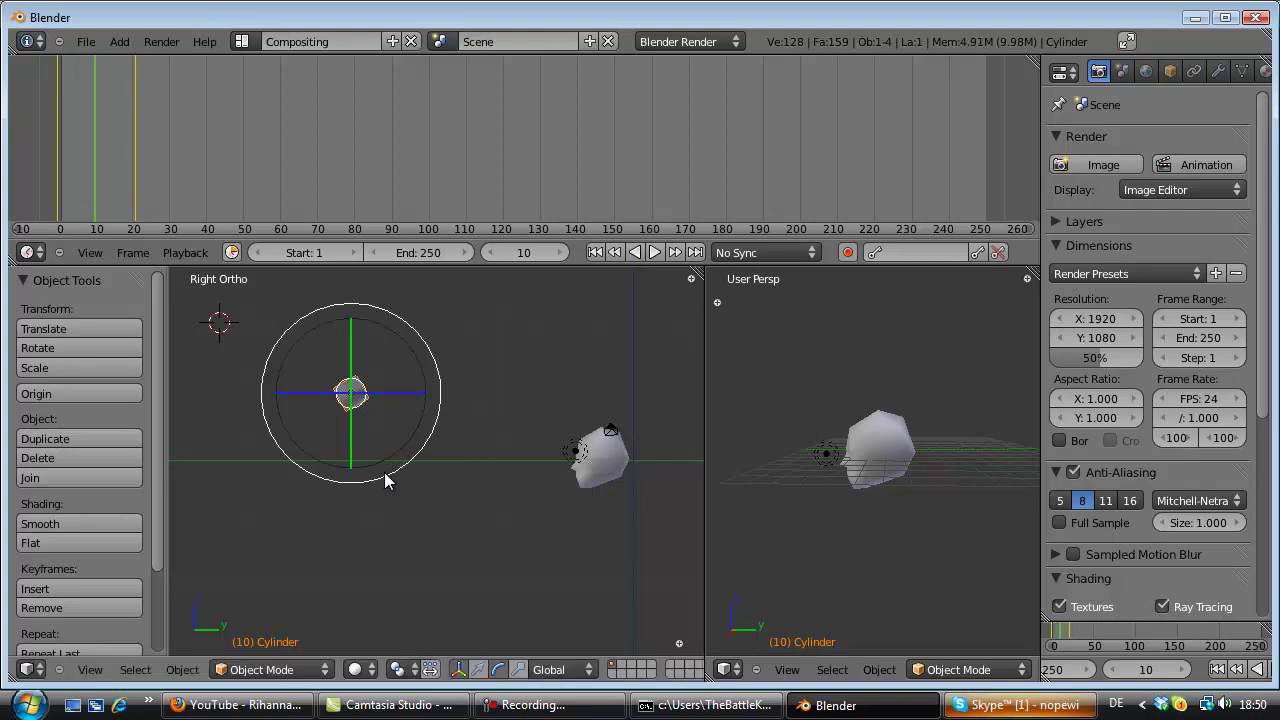
key(i)
click(443, 463)
Replay the animation from frame 0, then scrub forward to frame 12.
click(42, 159)
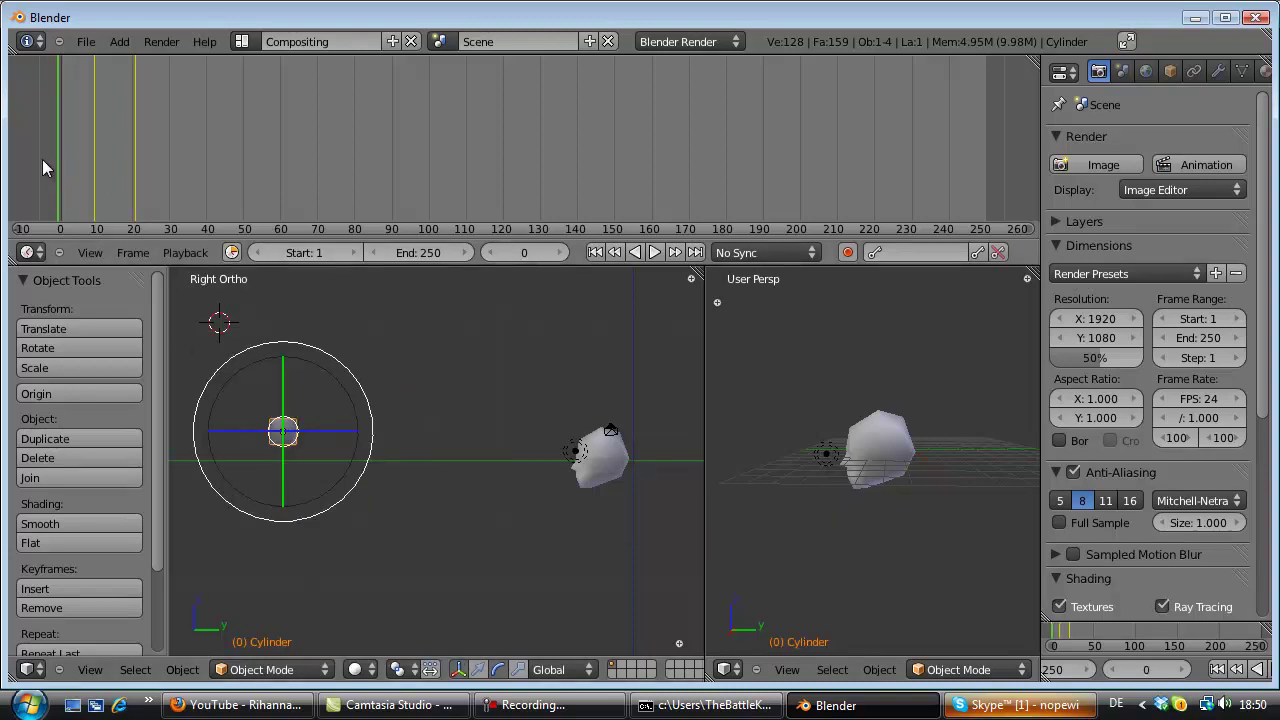
click(655, 253)
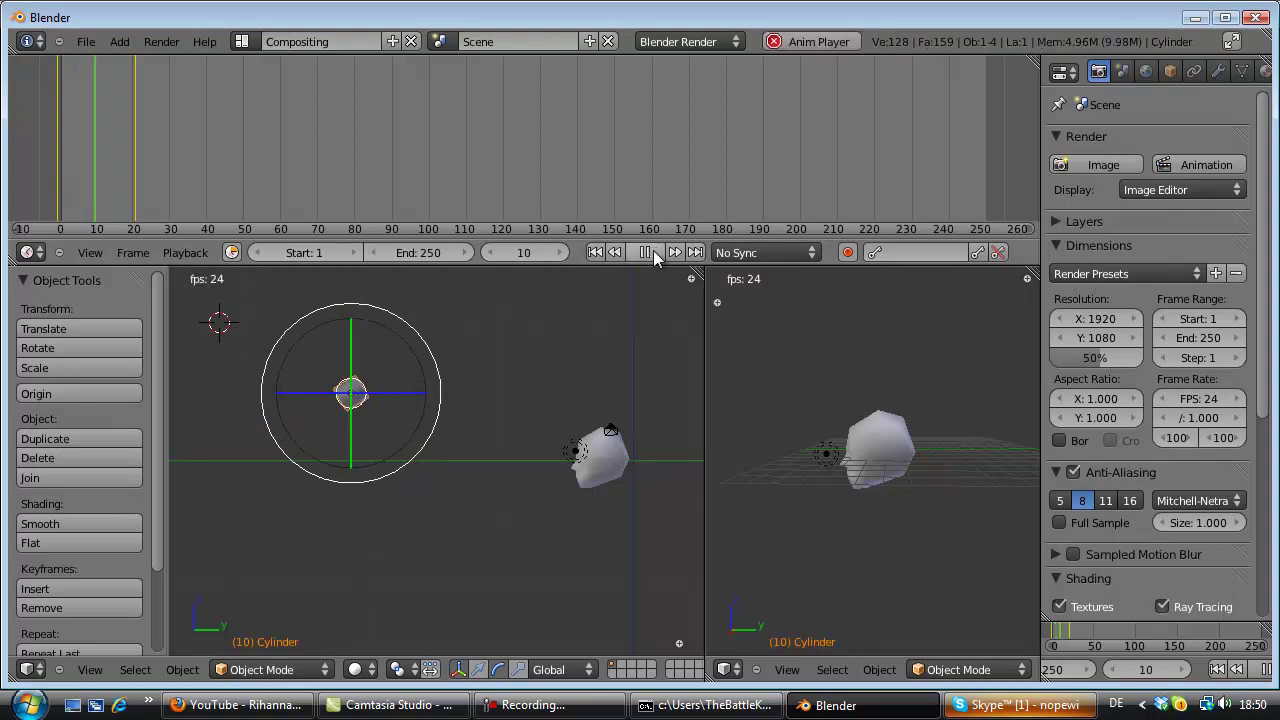
click(653, 252)
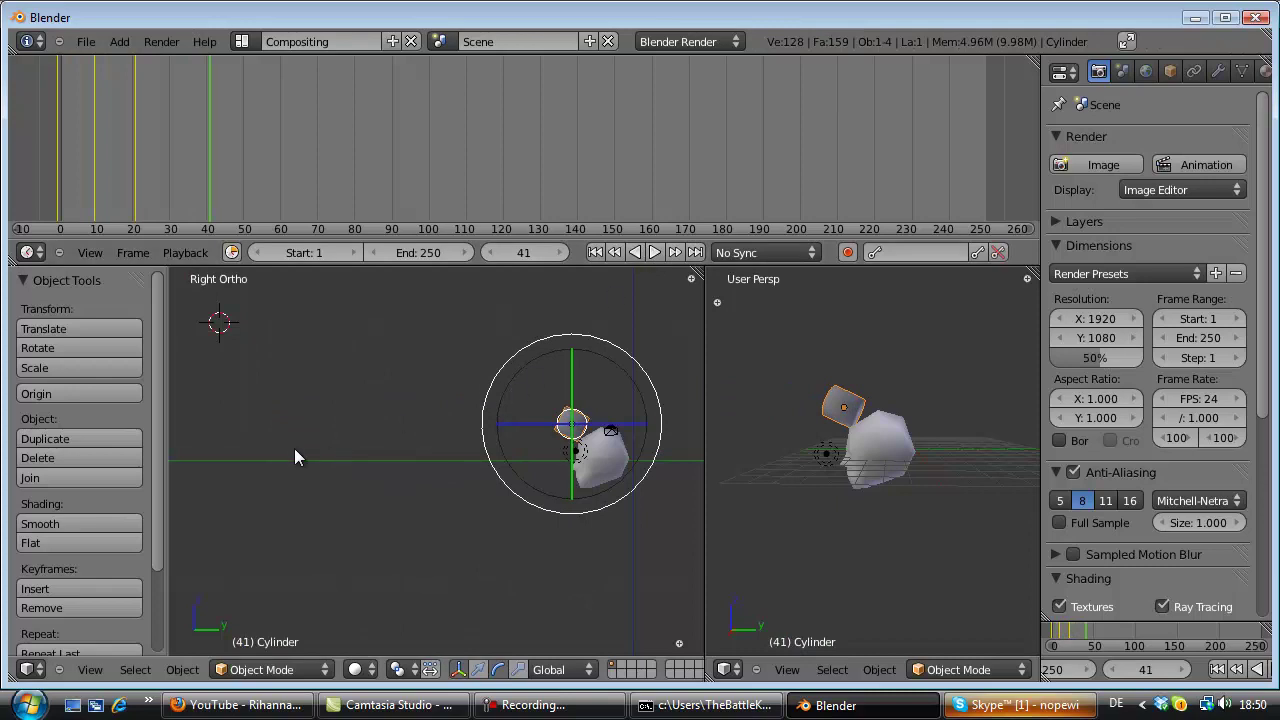
click(45, 206)
drag(45, 206, 113, 207)
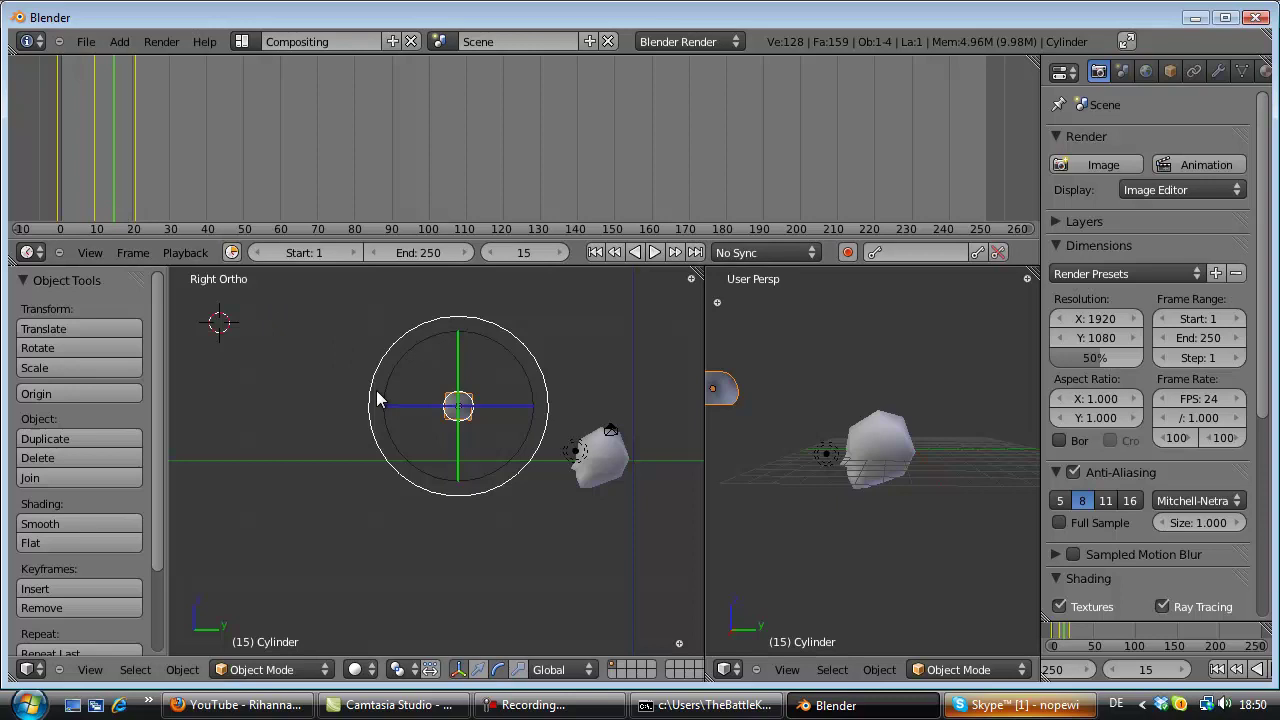
Move and tilt the cylinder up-left, key location and rotation at frame 15, then preview to frame 39.
key(g)
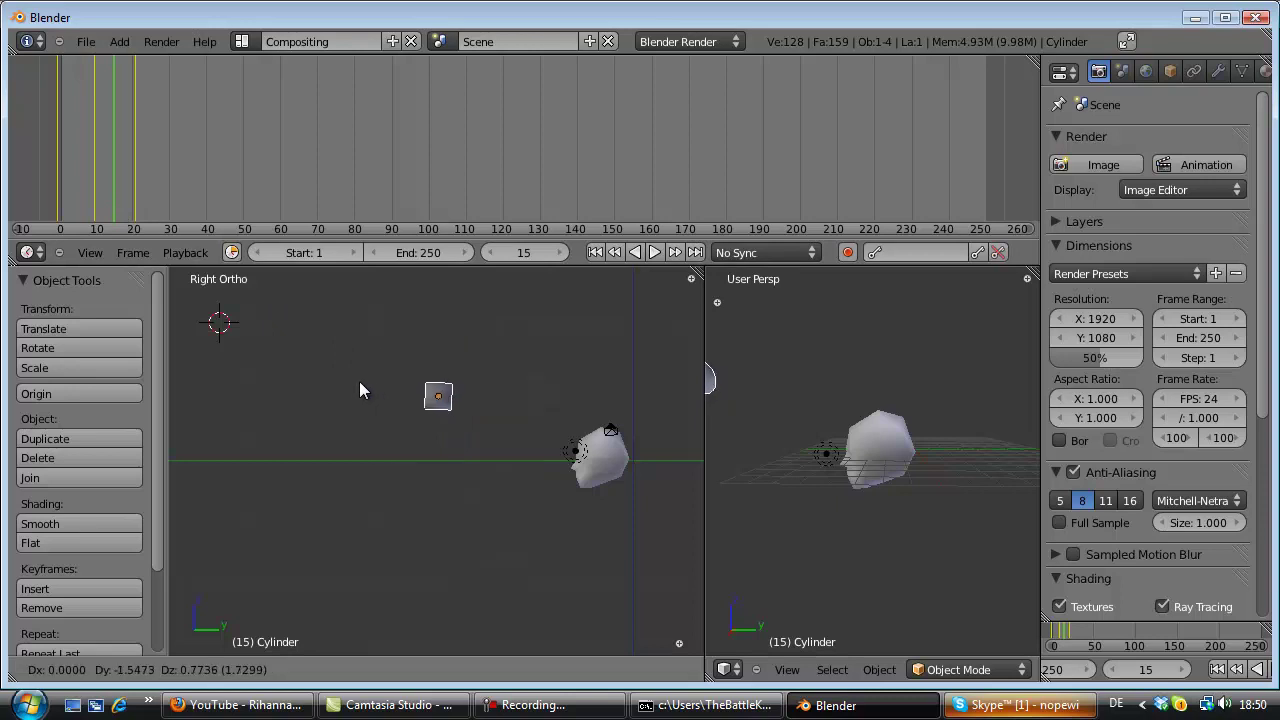
click(354, 390)
drag(465, 481, 415, 494)
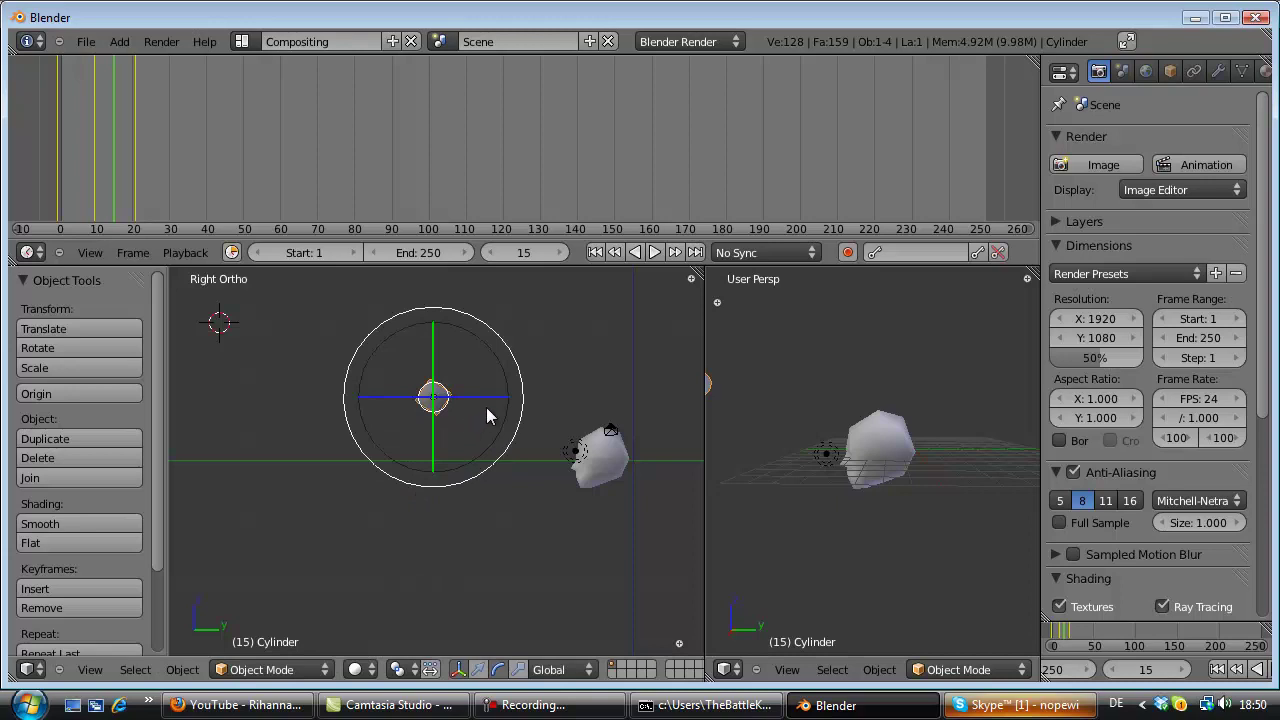
key(i)
click(517, 394)
key(i)
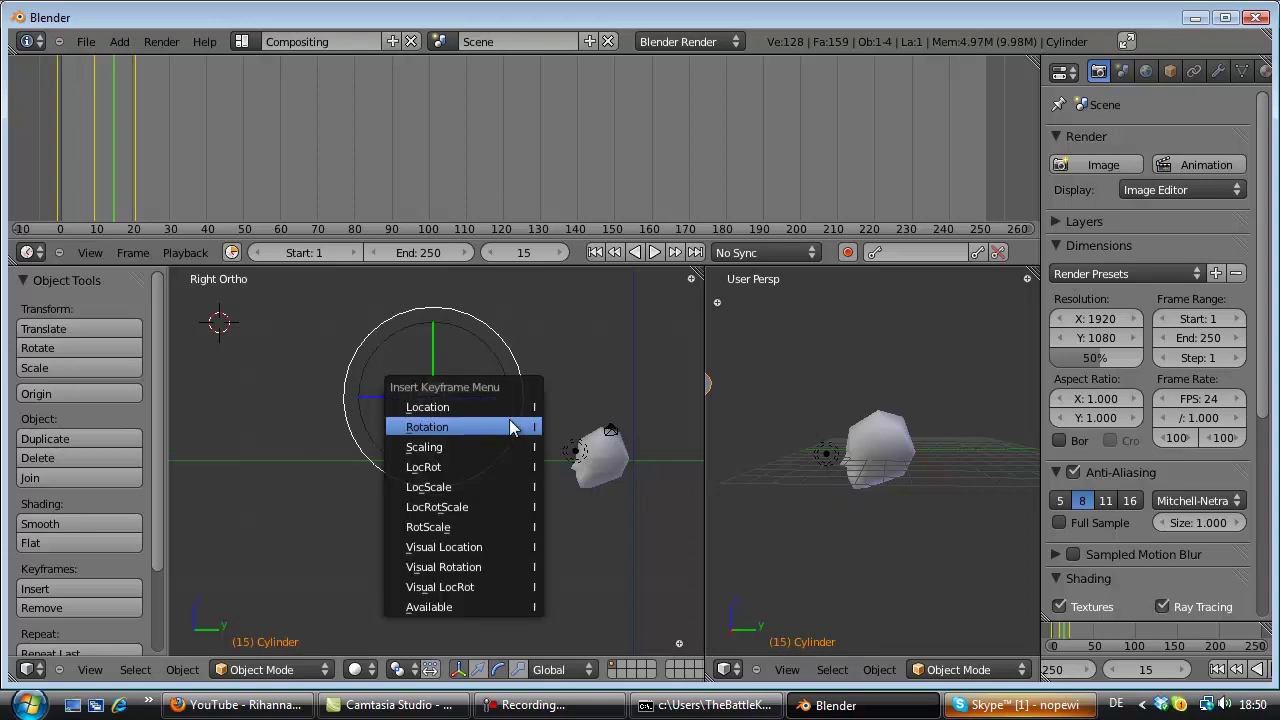
click(510, 427)
click(58, 198)
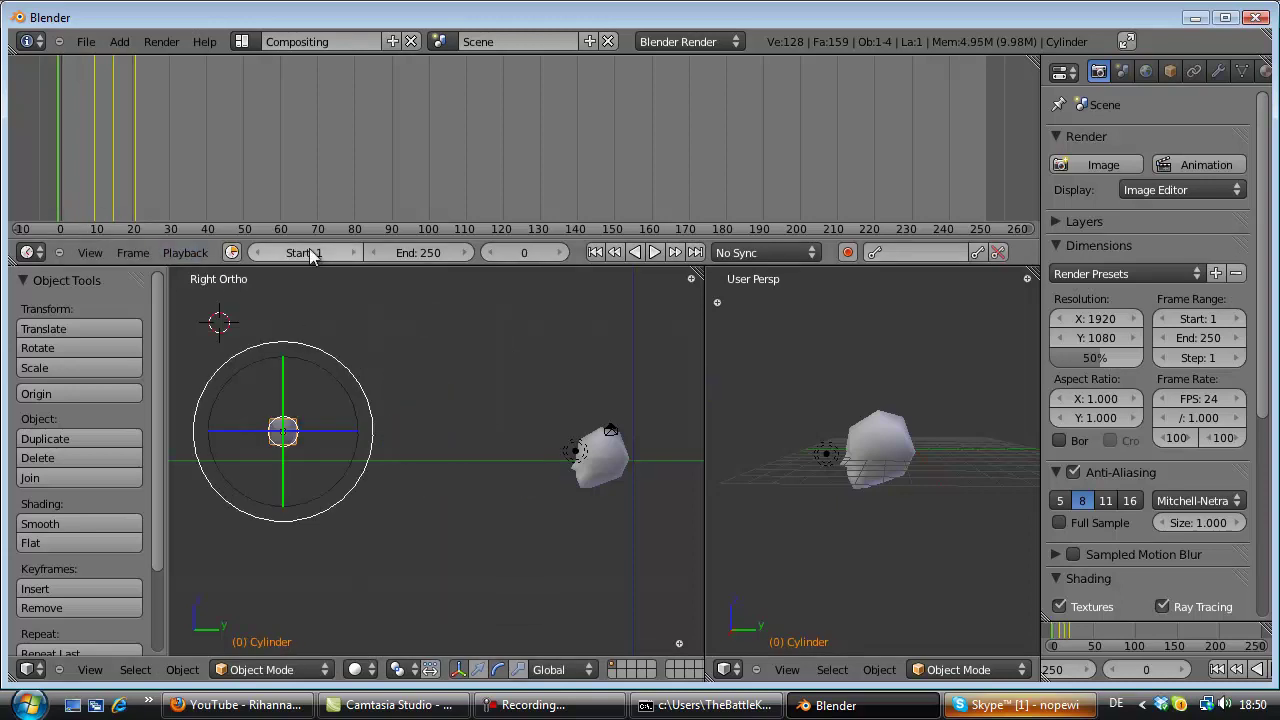
click(655, 252)
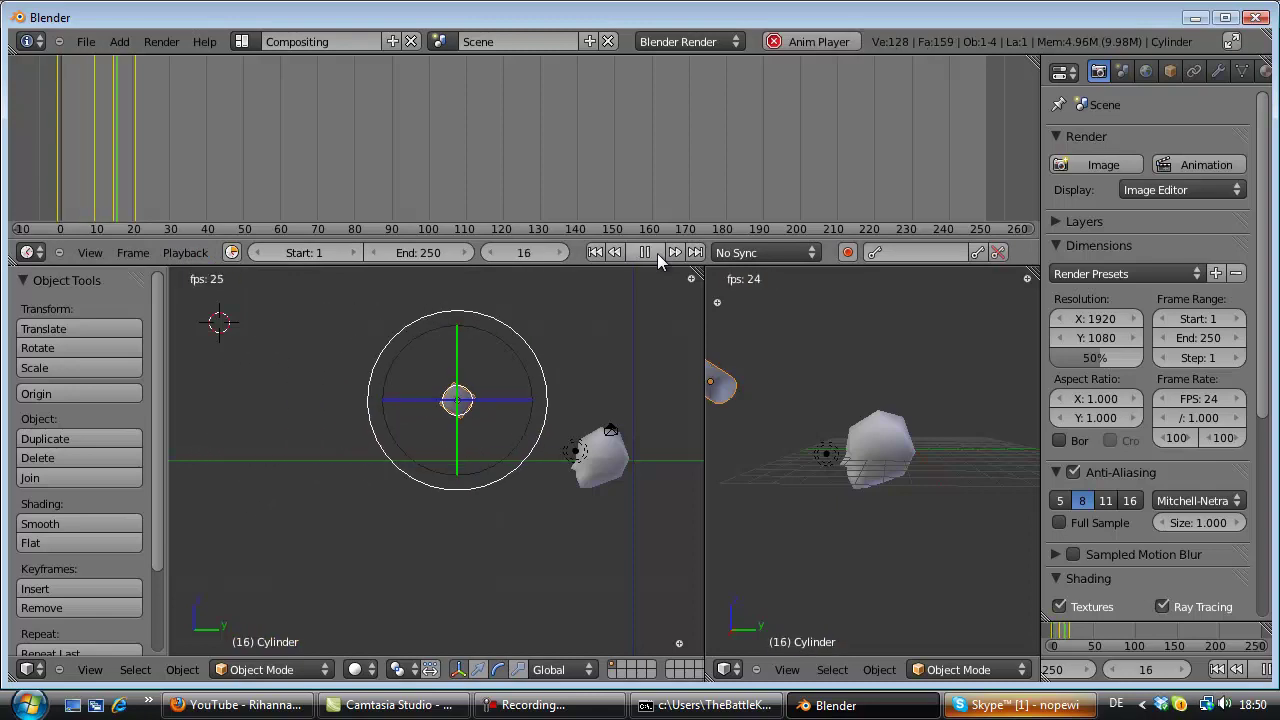
click(657, 253)
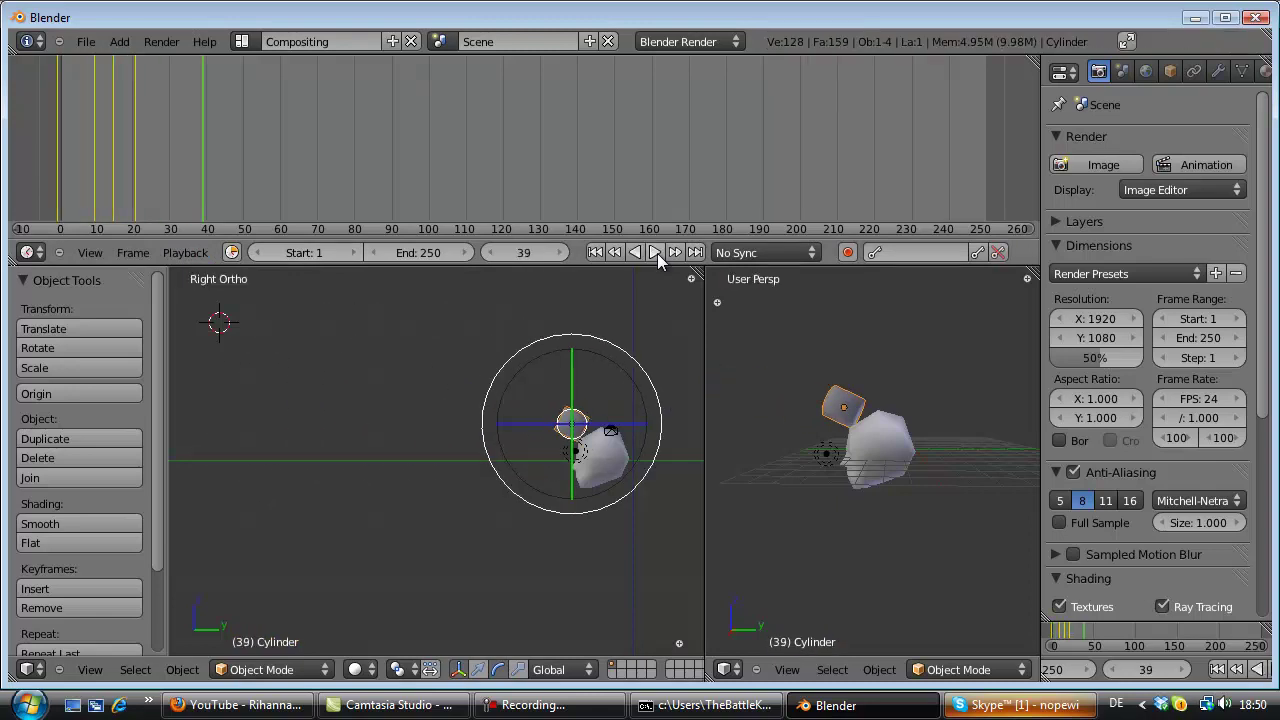
Re-tilt the cylinder at frame 21 and key its rotation.
click(138, 193)
key(r)
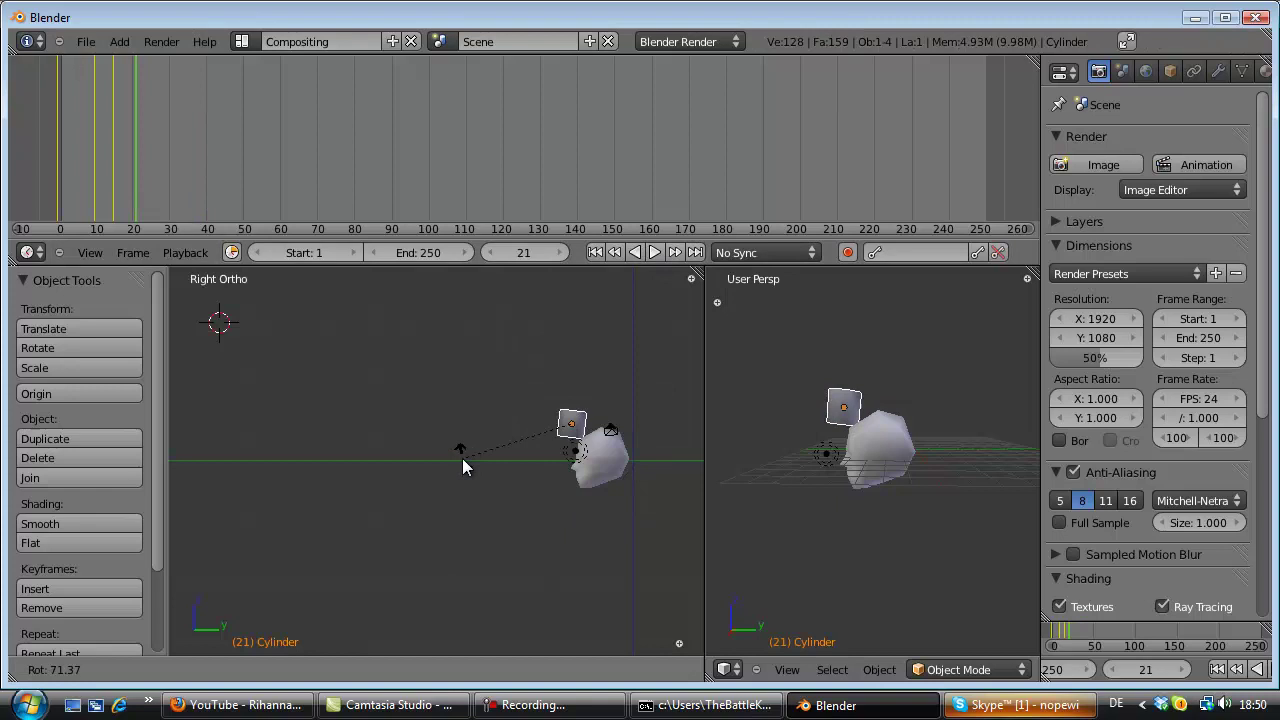
click(440, 414)
key(i)
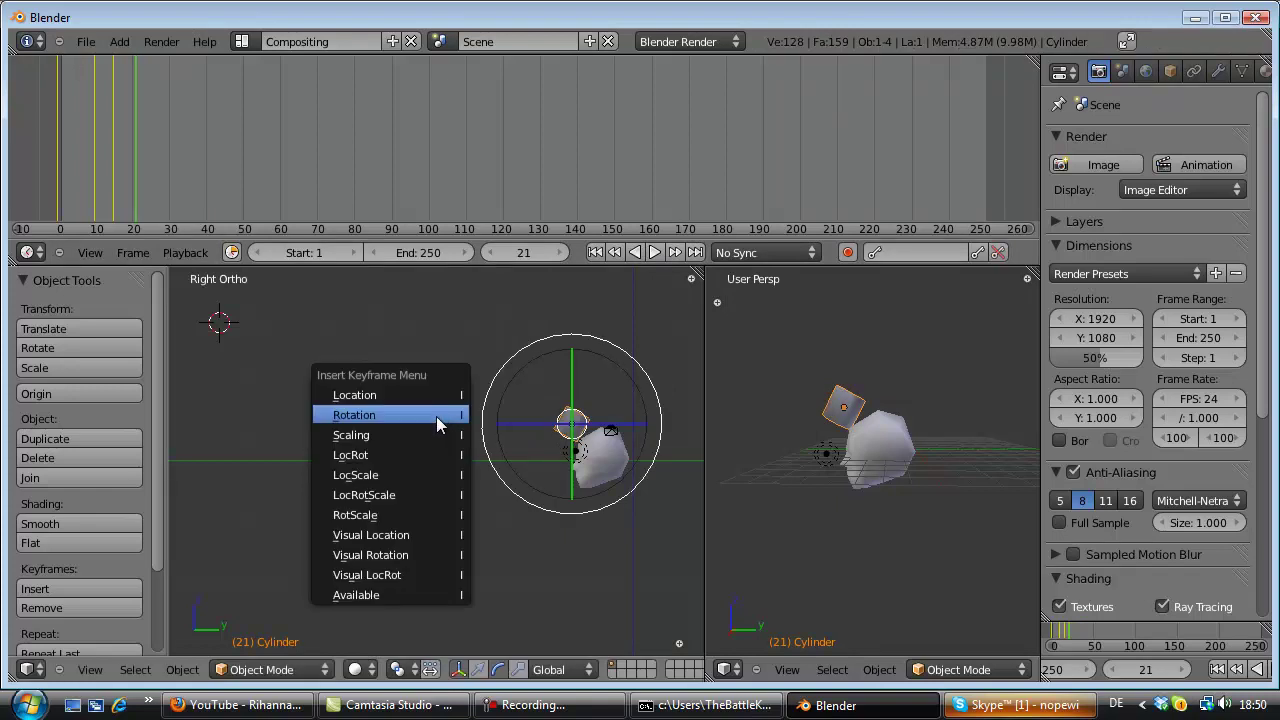
click(436, 416)
Replay from frame 0, stopping at frame 40, and pan the view to bring the camera into sight.
click(54, 175)
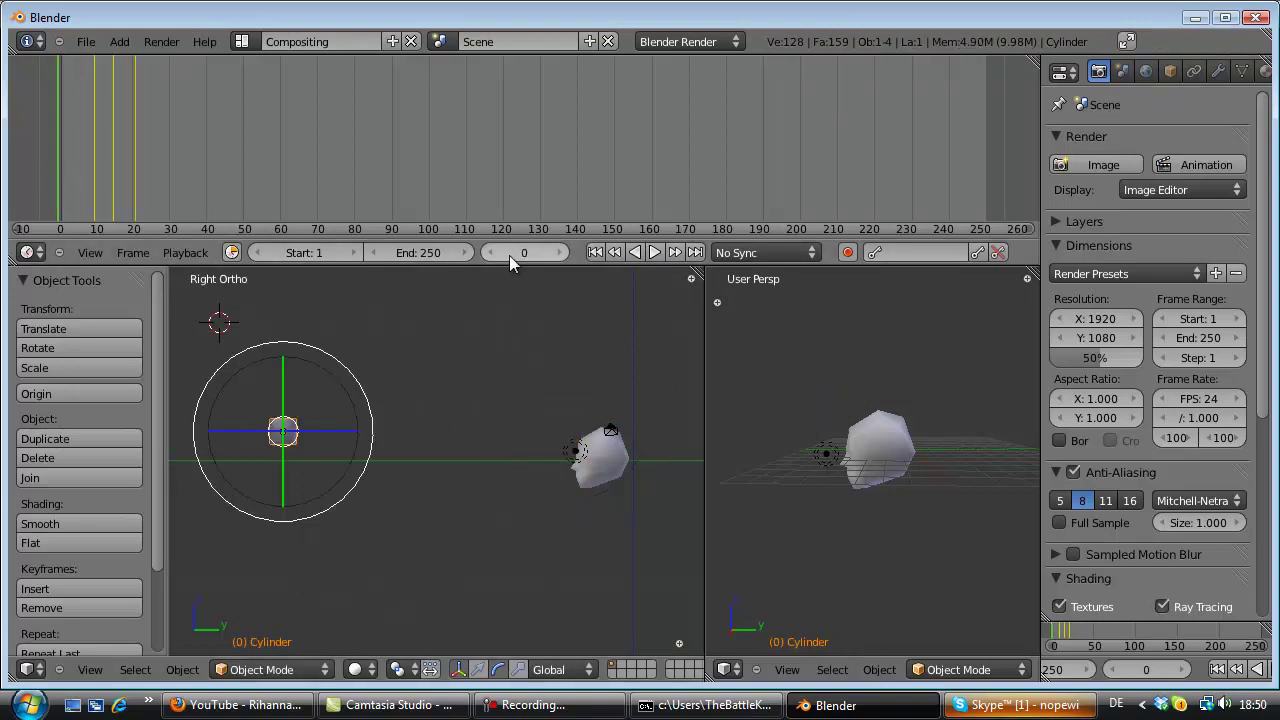
click(655, 252)
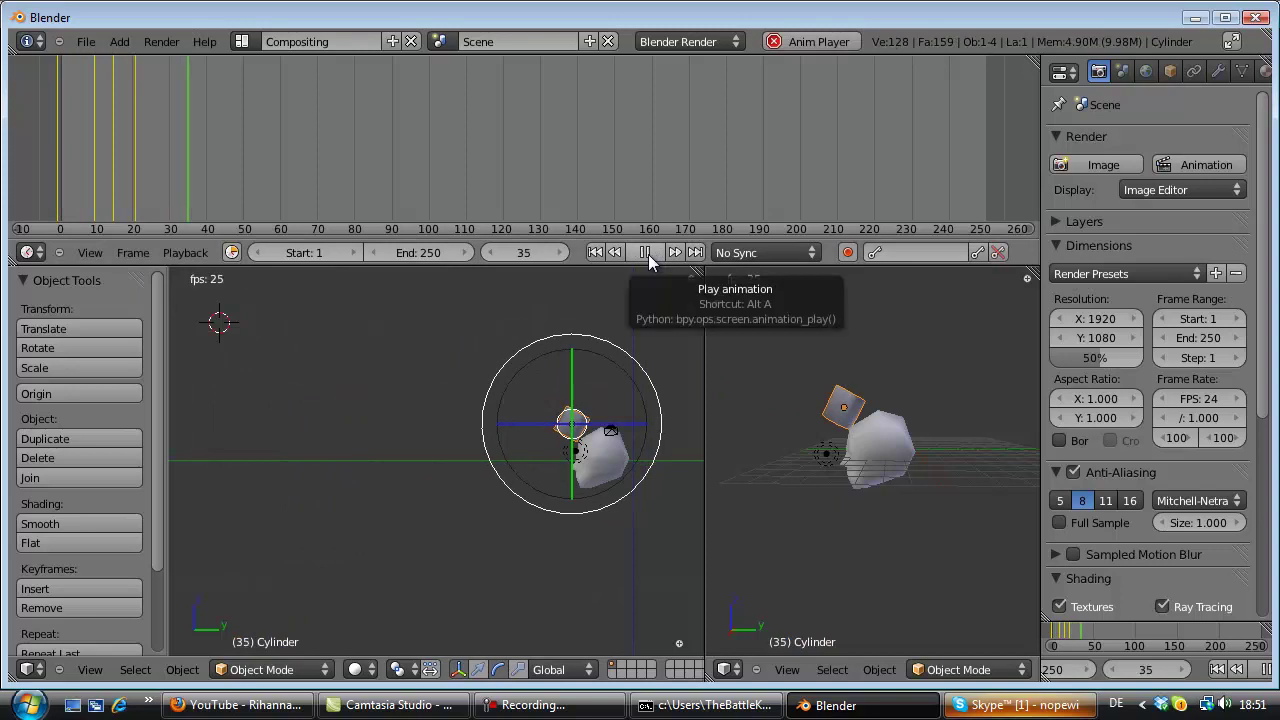
click(648, 254)
middle_drag(1018, 491, 897, 468)
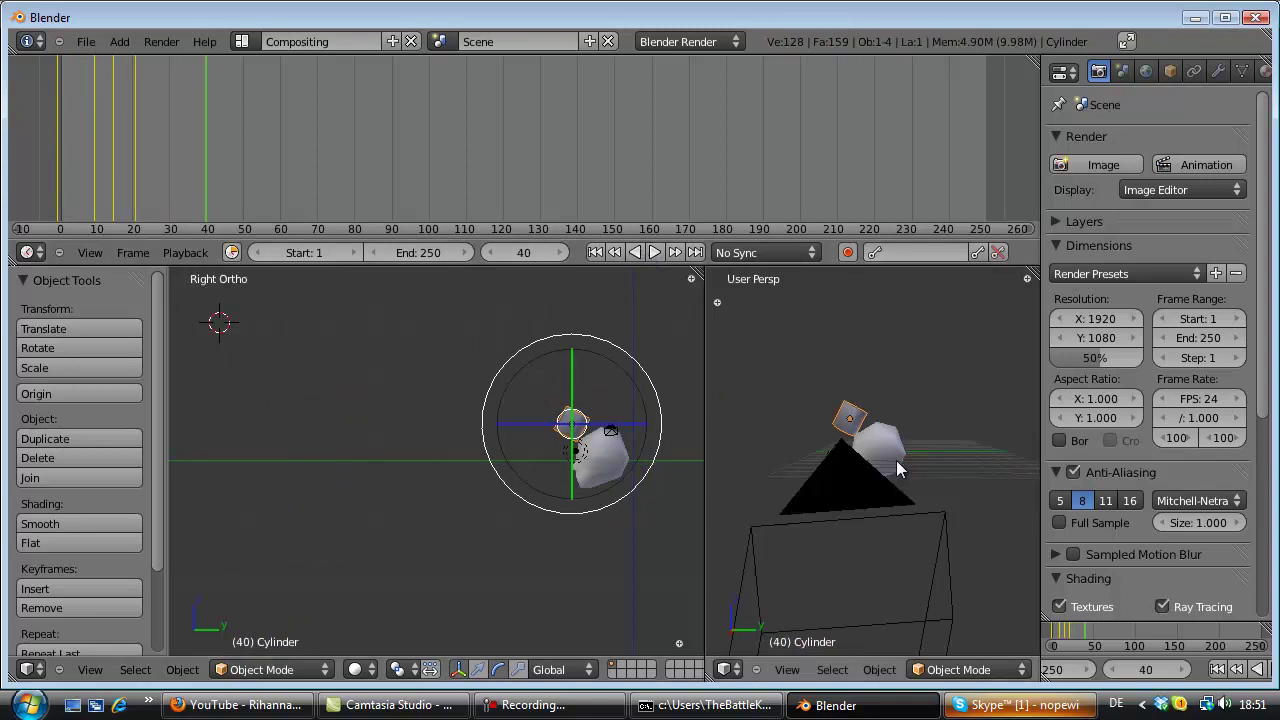
Widen the perspective view, switch to camera view (Numpad 0), and play the animation to frame 69.
scroll(897, 468, down, 5)
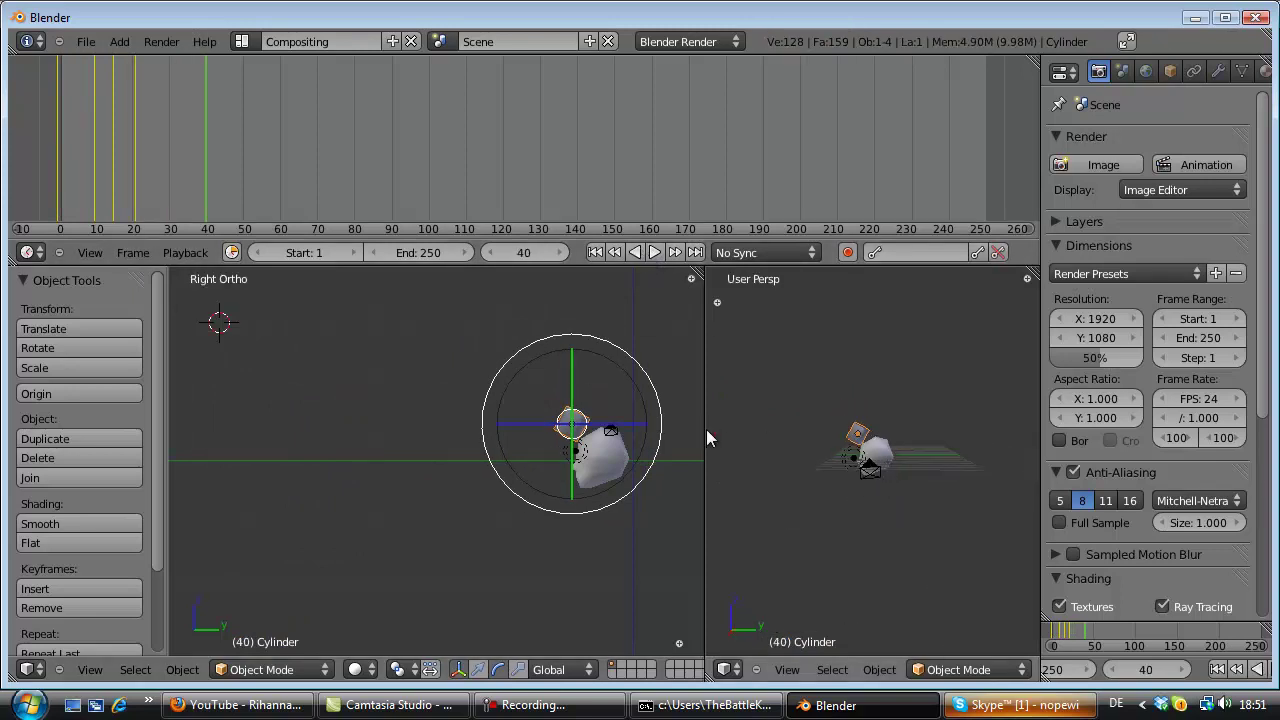
drag(705, 432, 421, 434)
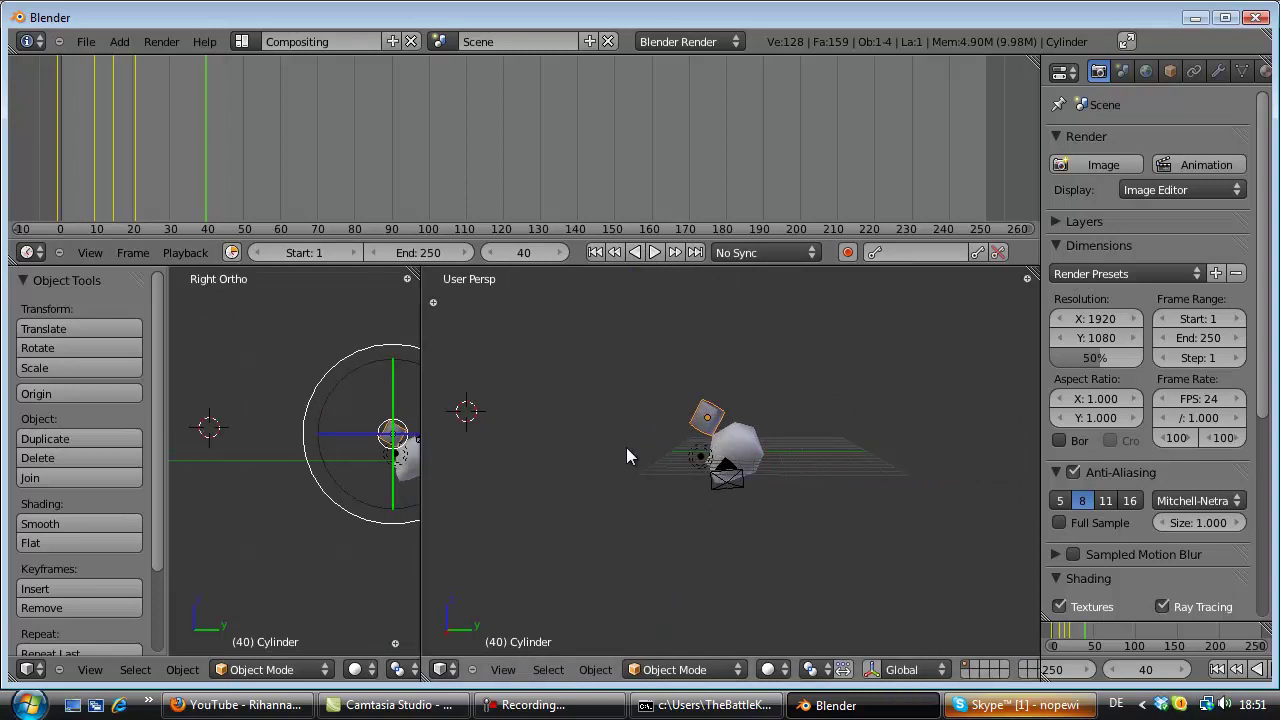
key(KP_0)
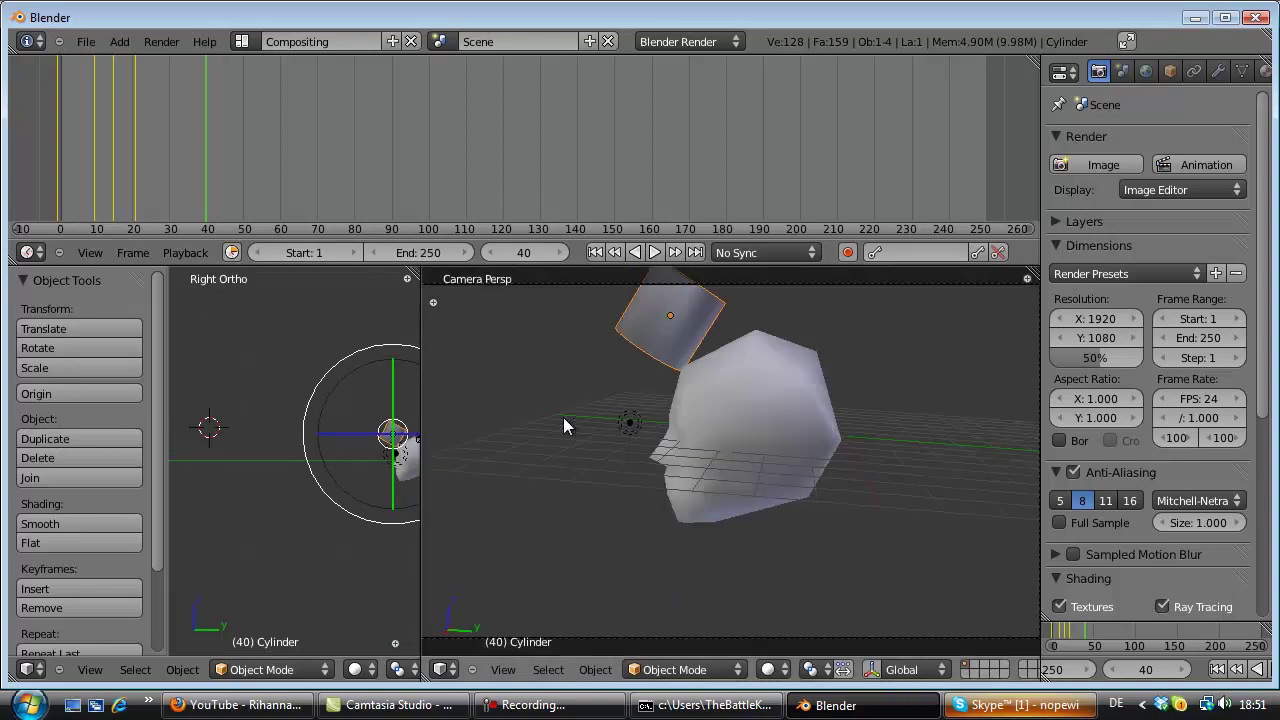
click(654, 252)
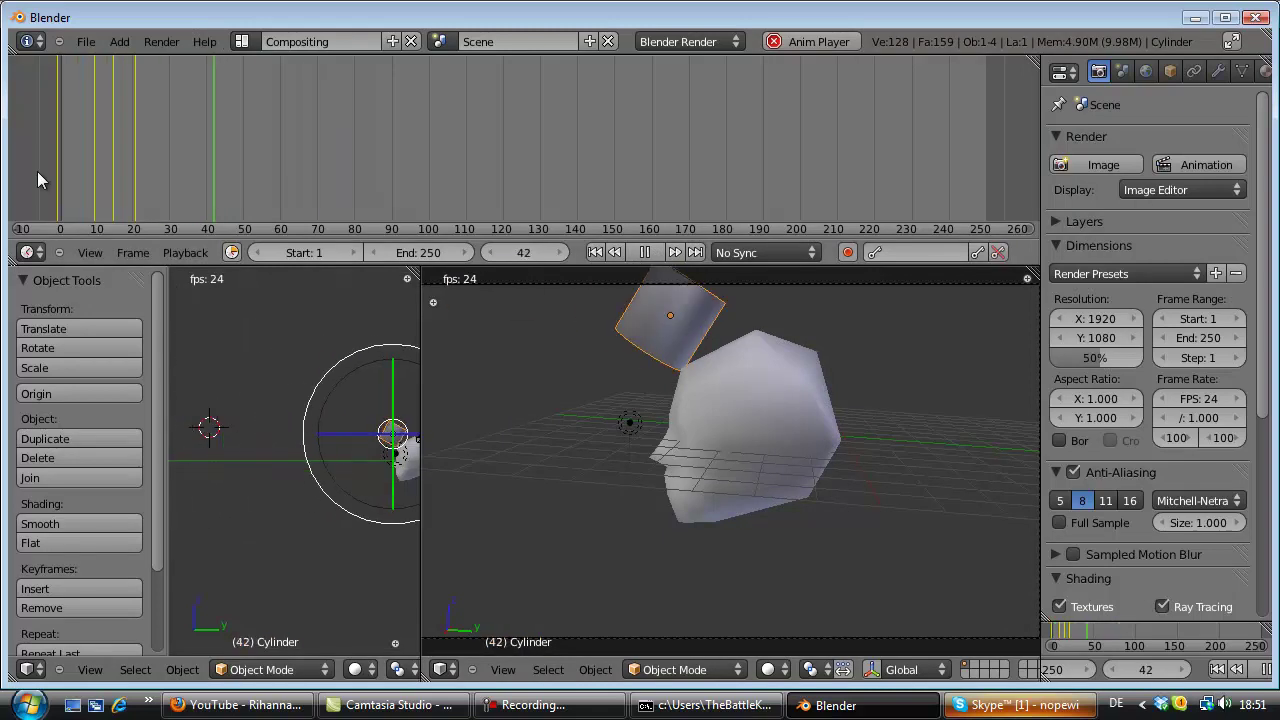
click(645, 252)
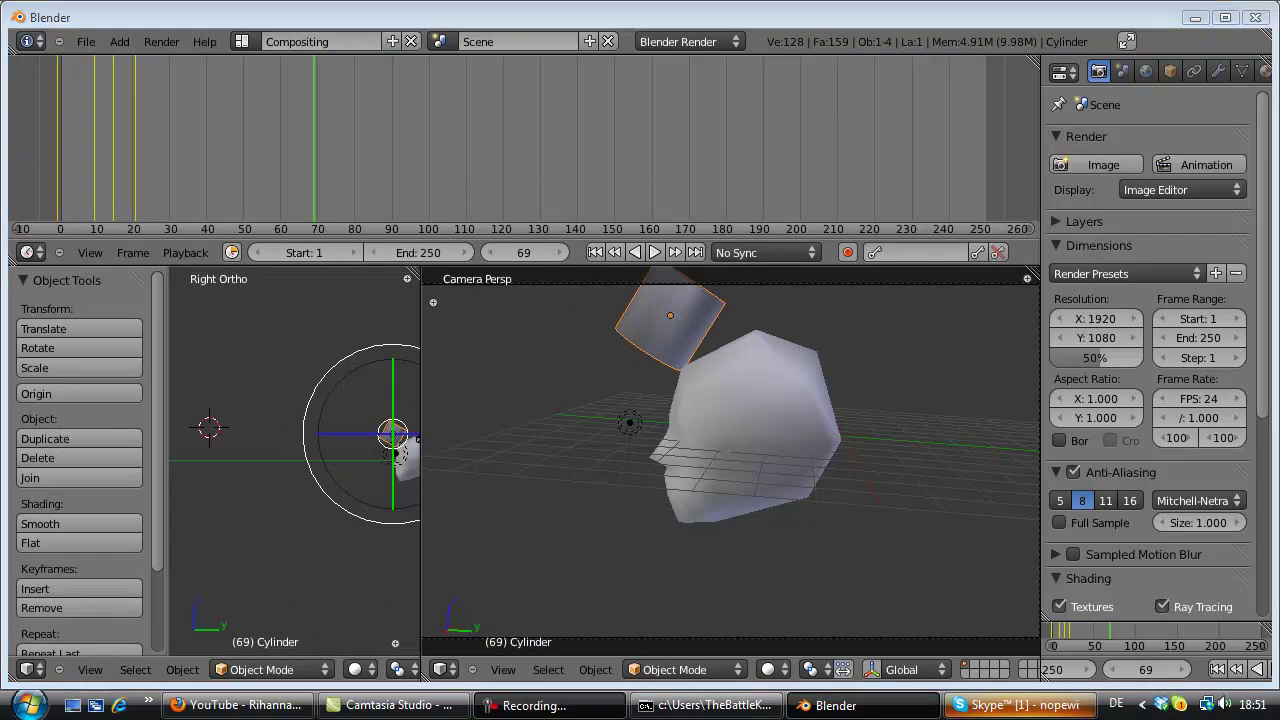
click(600, 567)
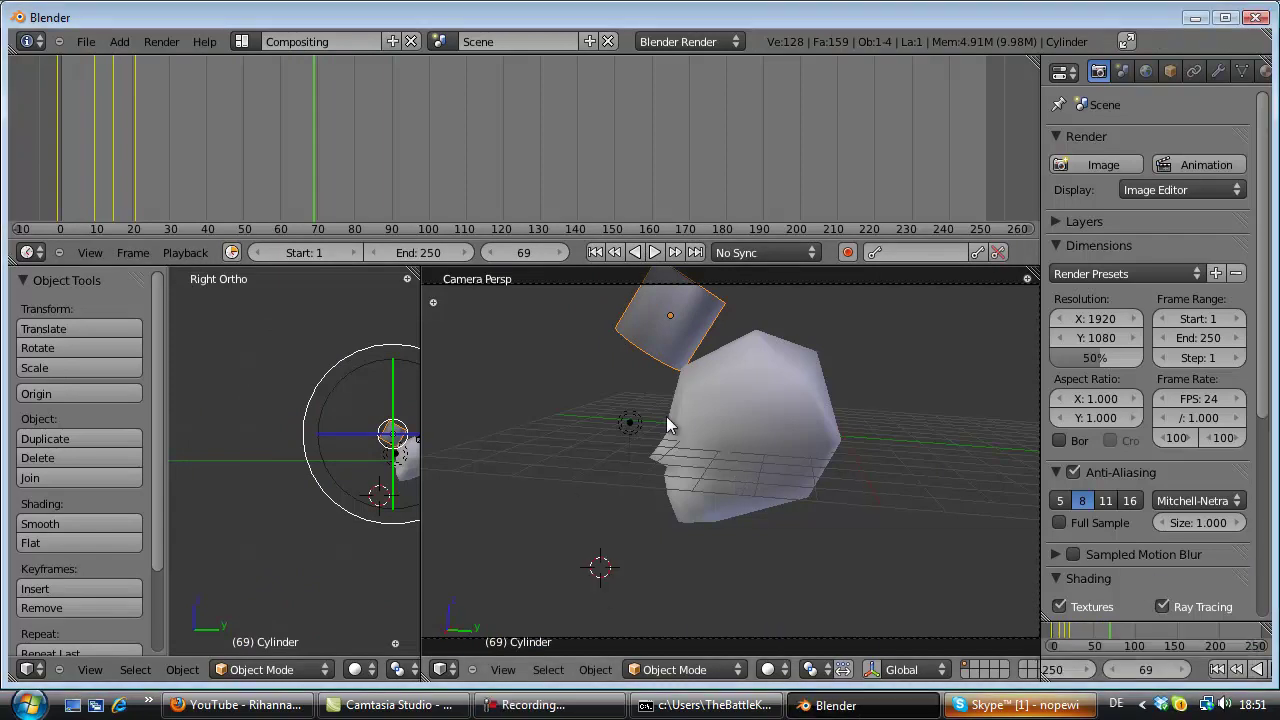
key(KP_0)
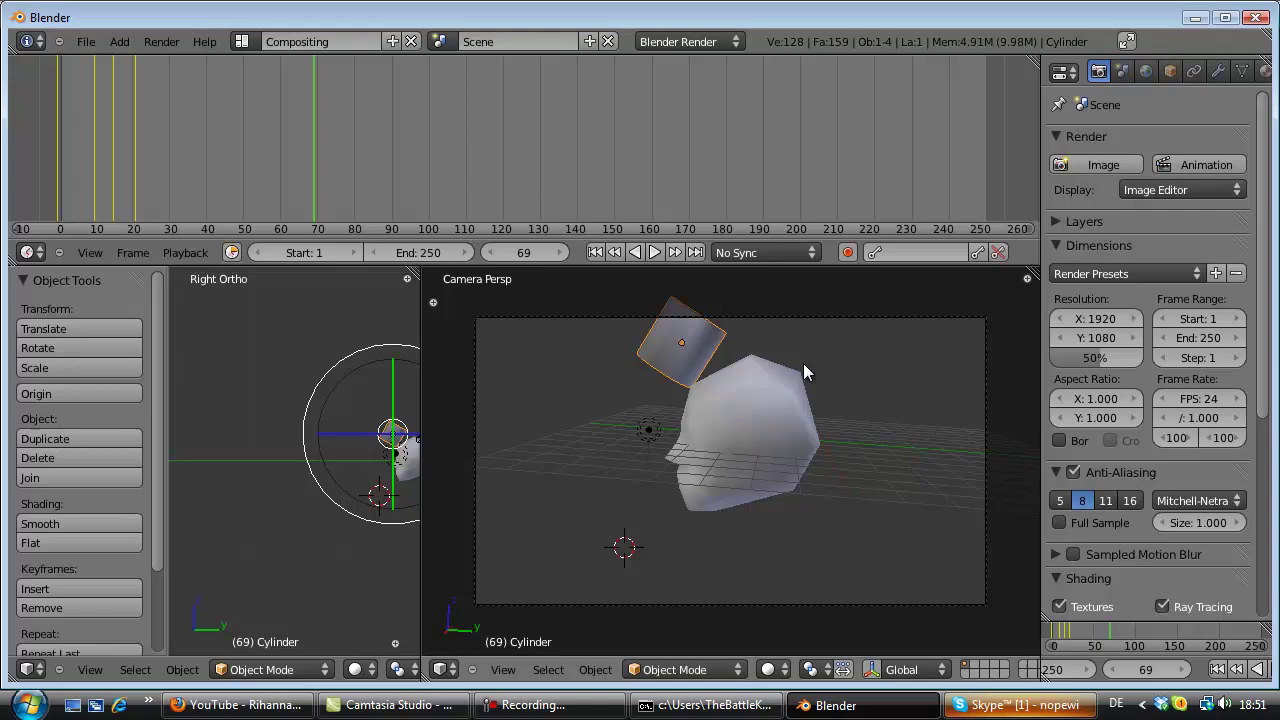
drag(421, 433, 661, 426)
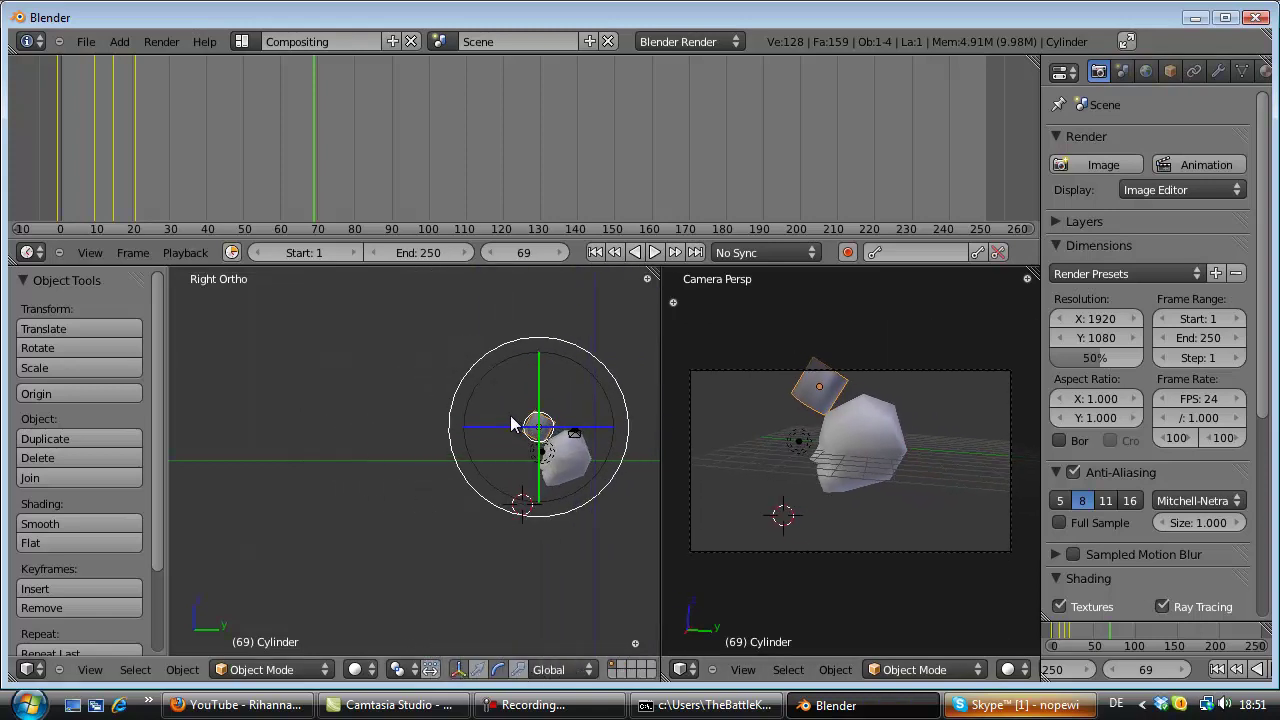
Pause playback at frame 25, then move the Cylinder higher above the head and rotate it.
click(36, 156)
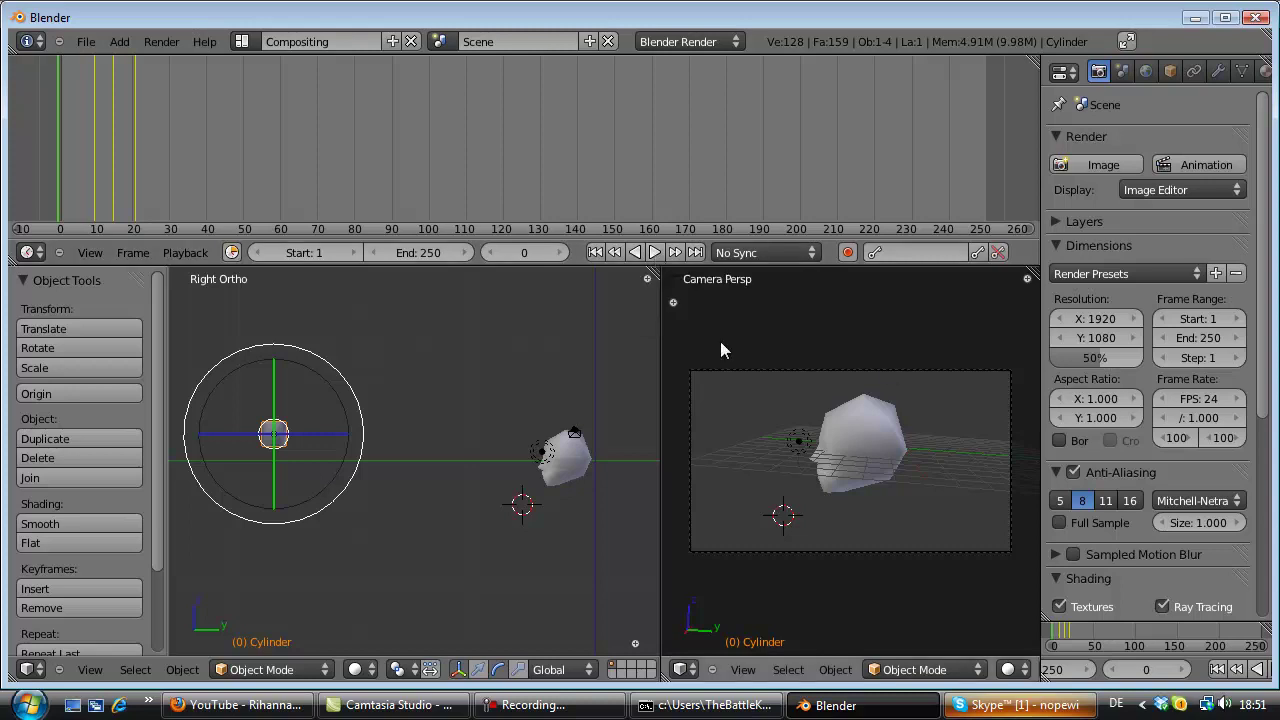
click(657, 253)
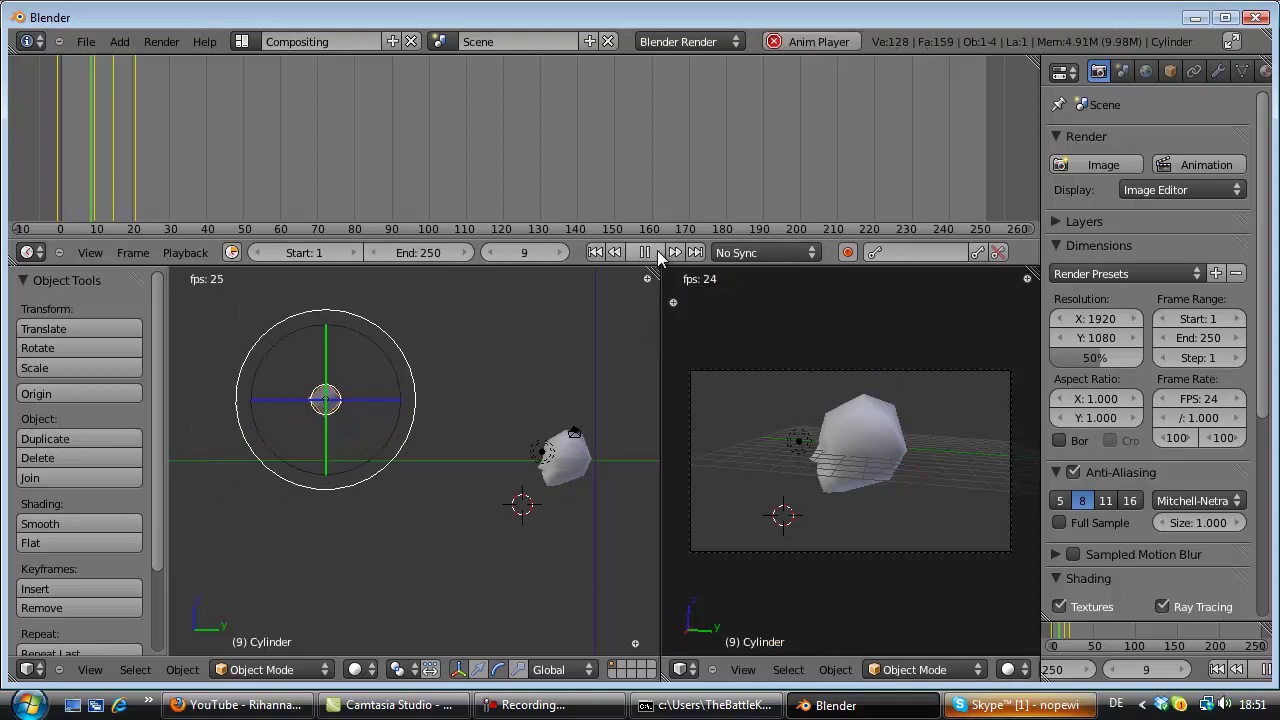
click(657, 253)
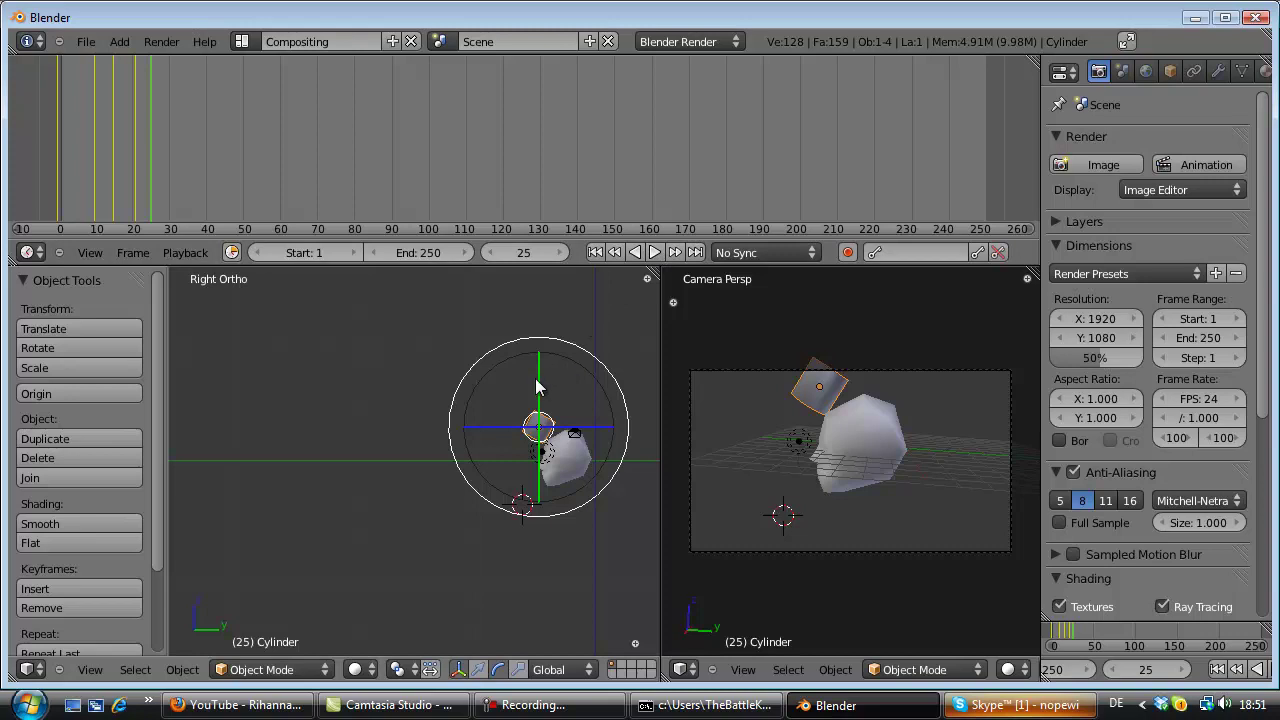
key(g)
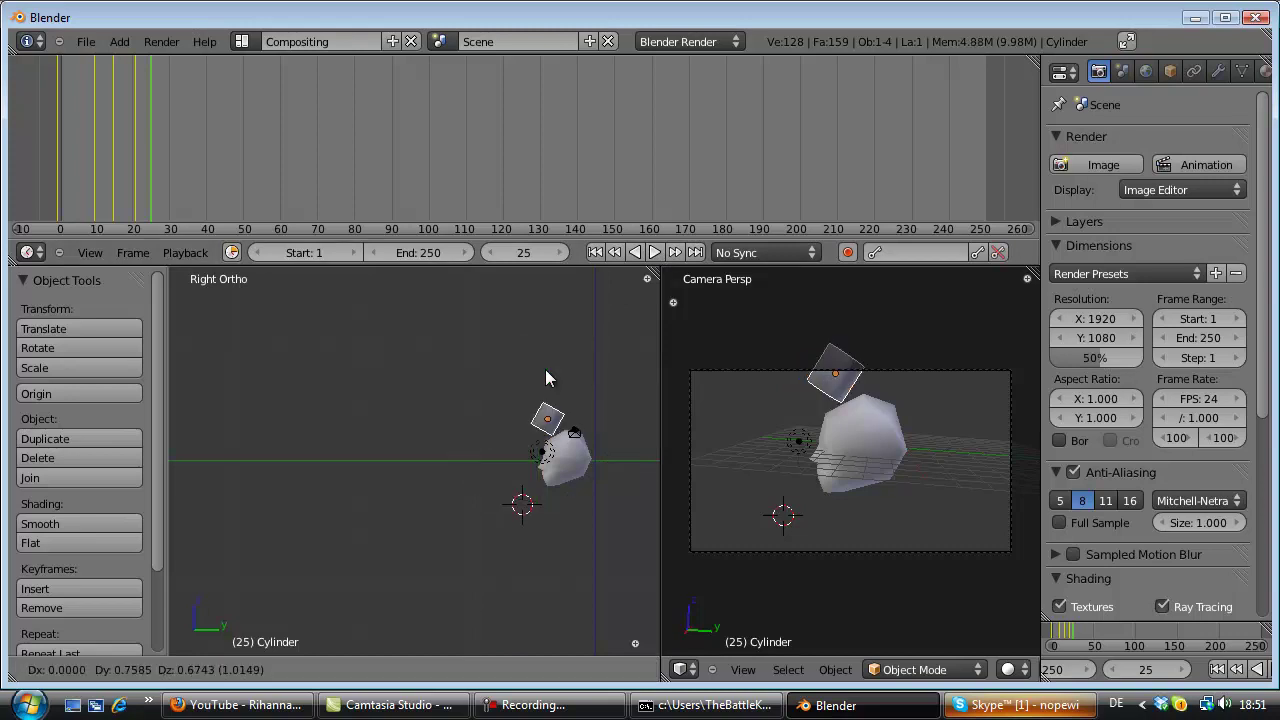
click(567, 354)
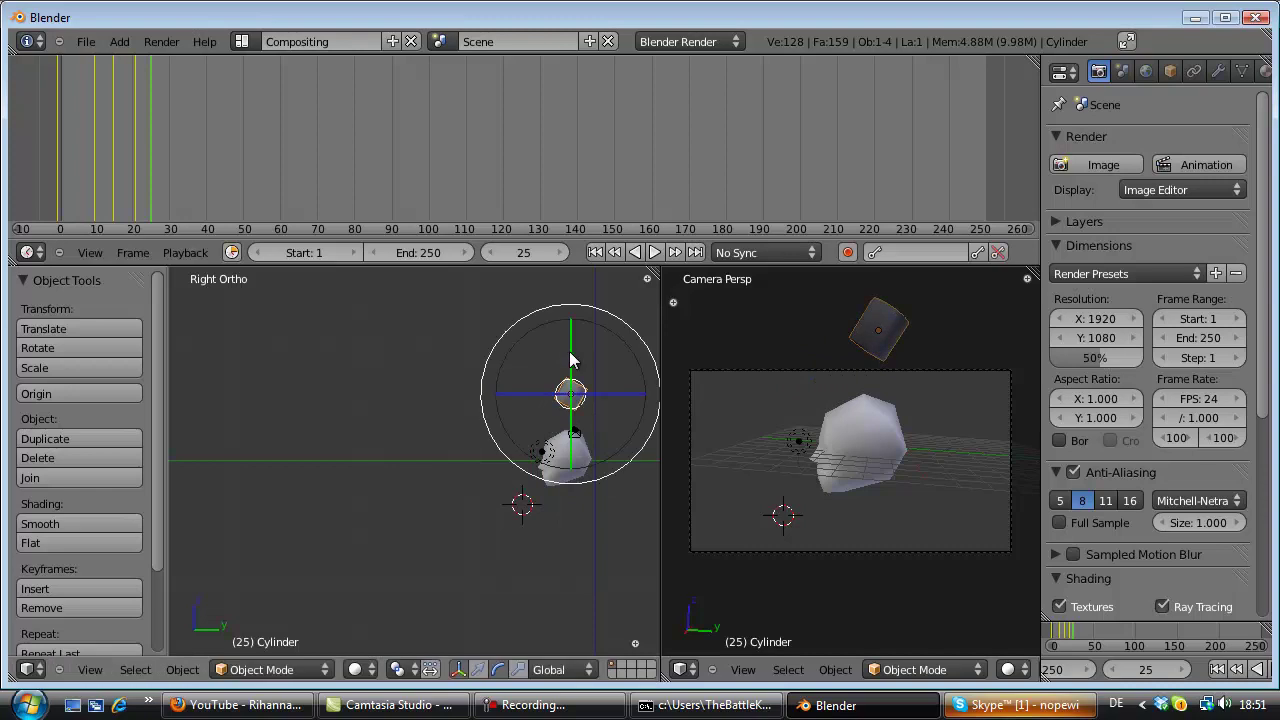
key(r)
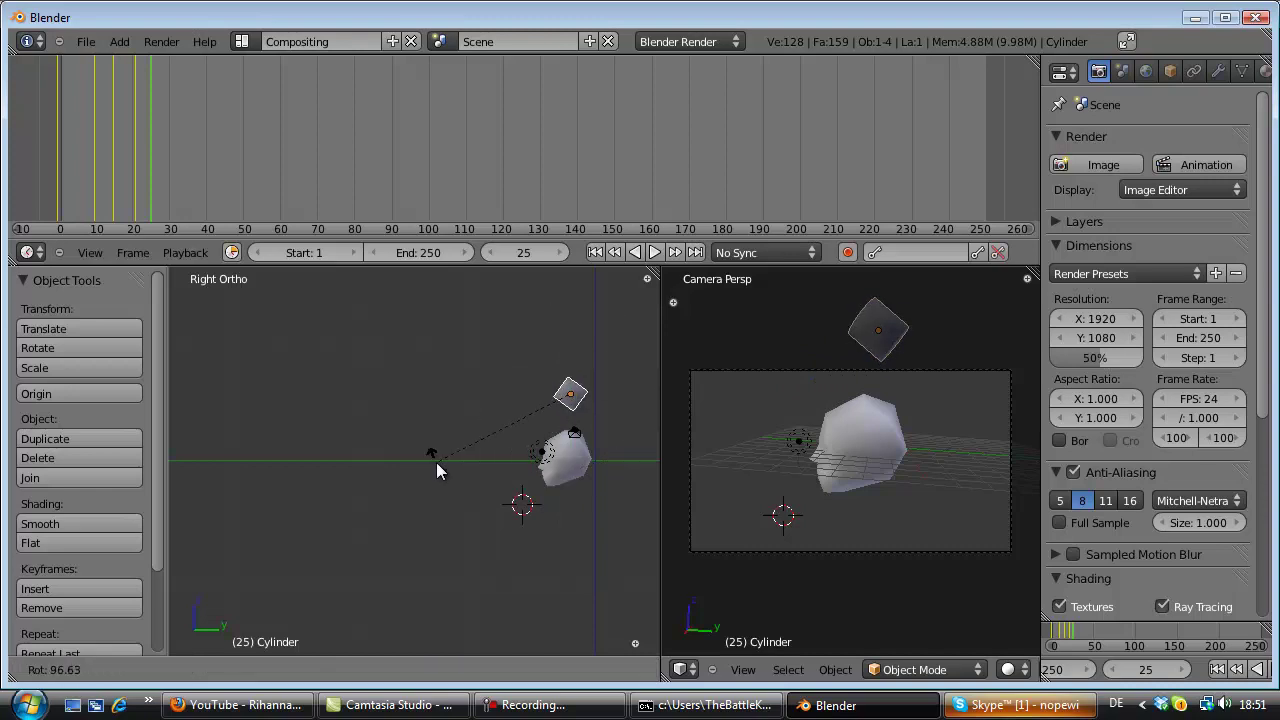
click(439, 463)
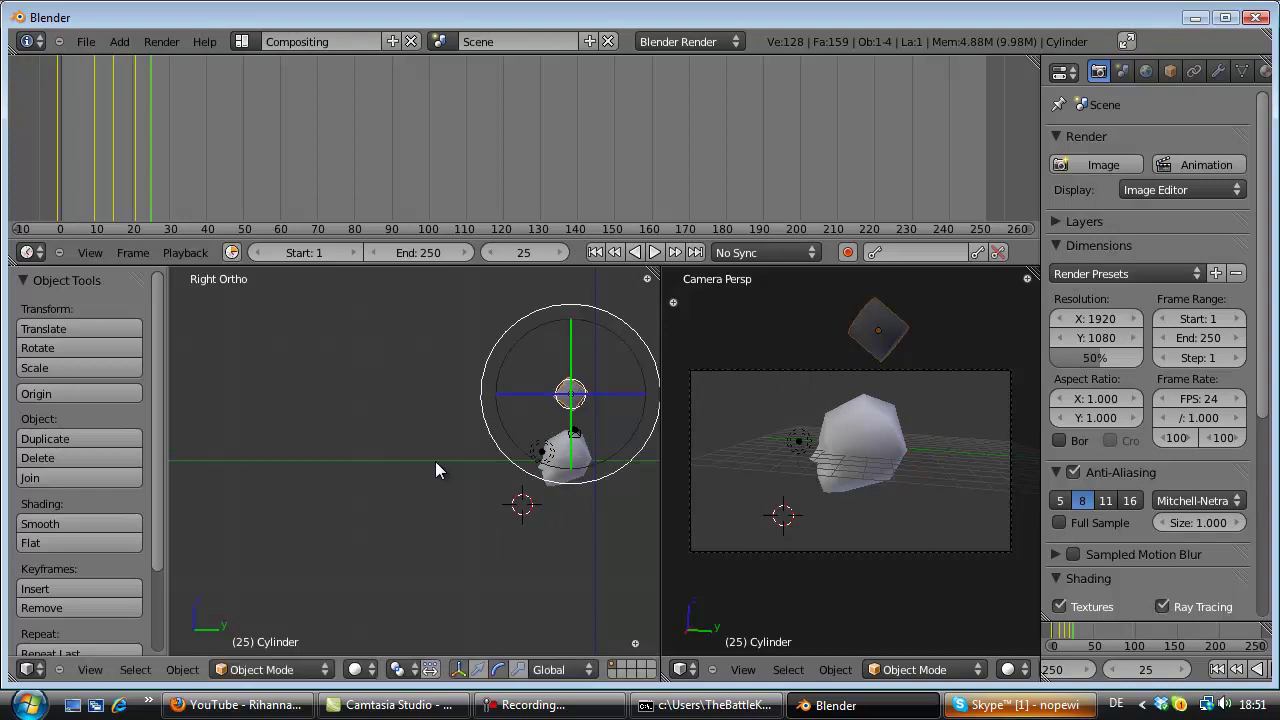
Insert rotation and location keyframes for the Cylinder at frame 25.
key(i)
click(408, 417)
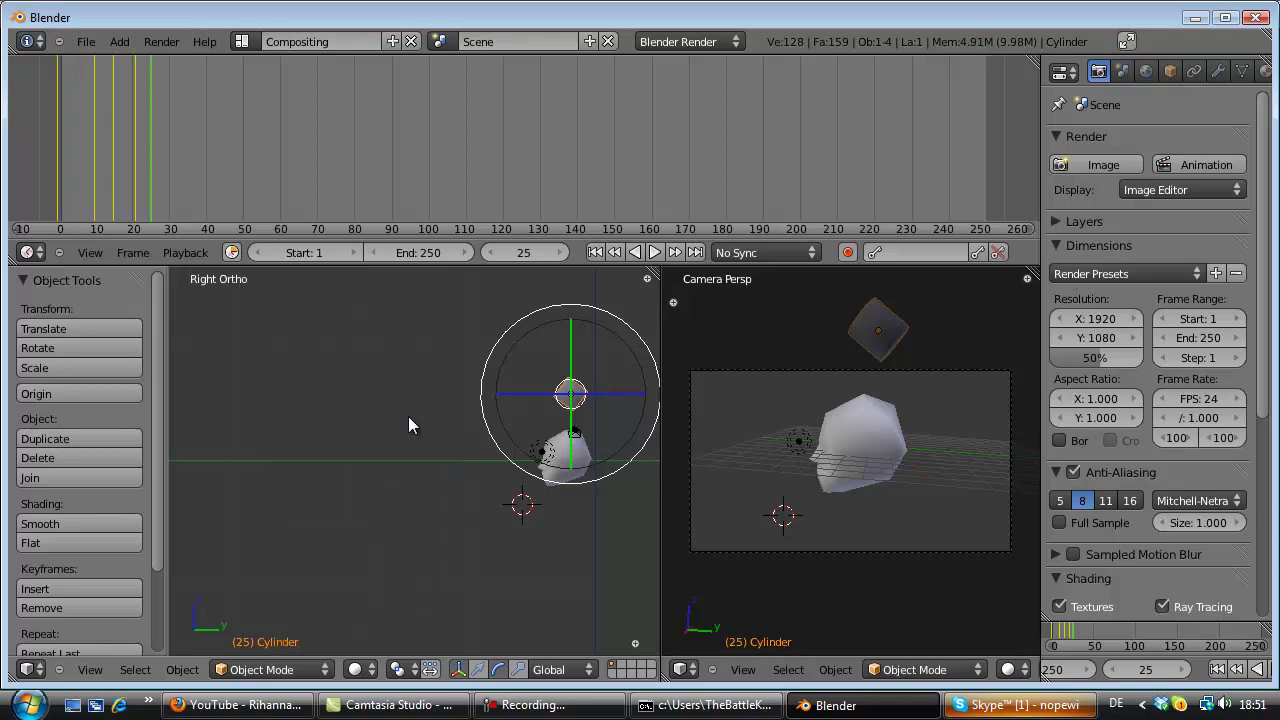
key(i)
click(405, 398)
Widen the camera view and replay the animation from frame 0, stopping at frame 66.
click(51, 144)
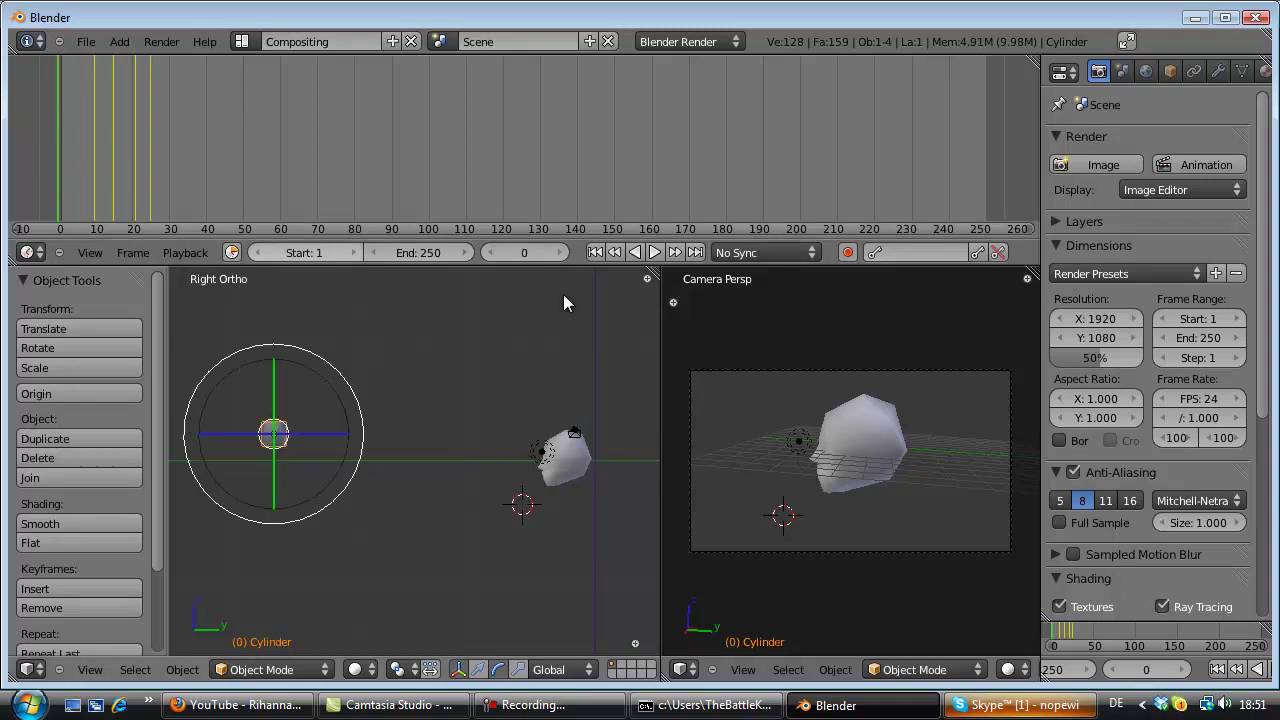
drag(661, 437, 469, 435)
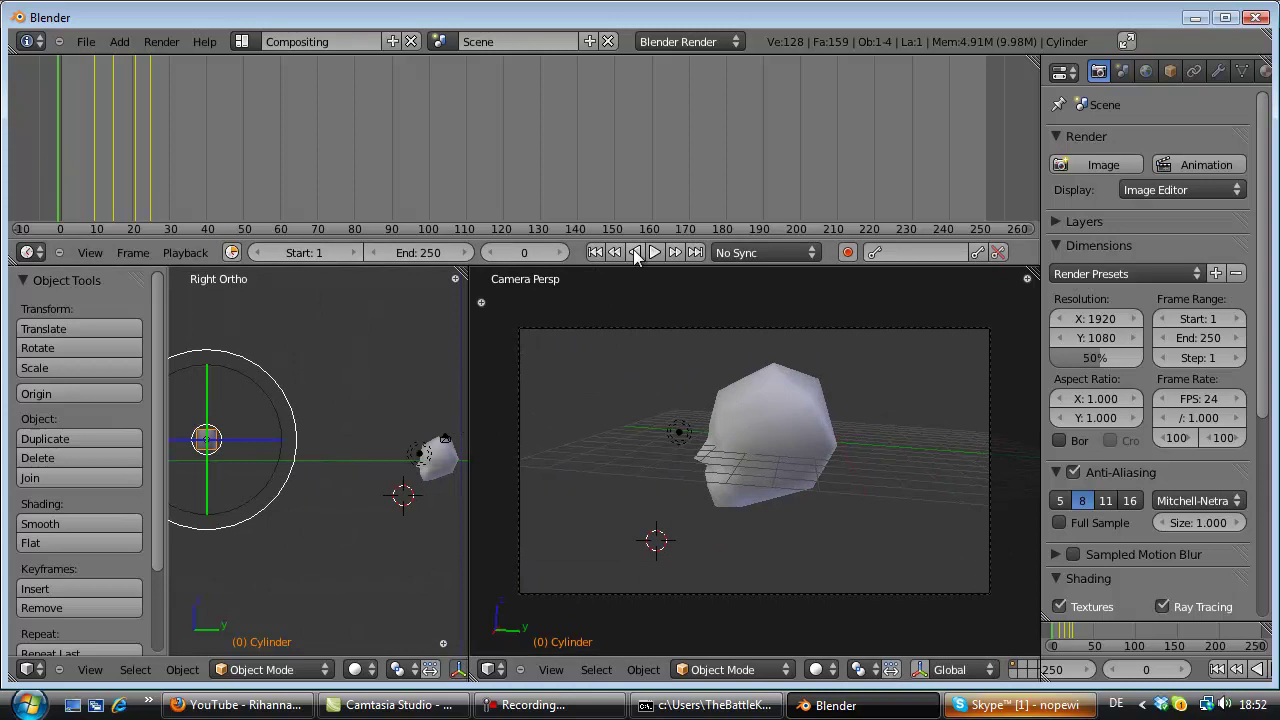
click(654, 252)
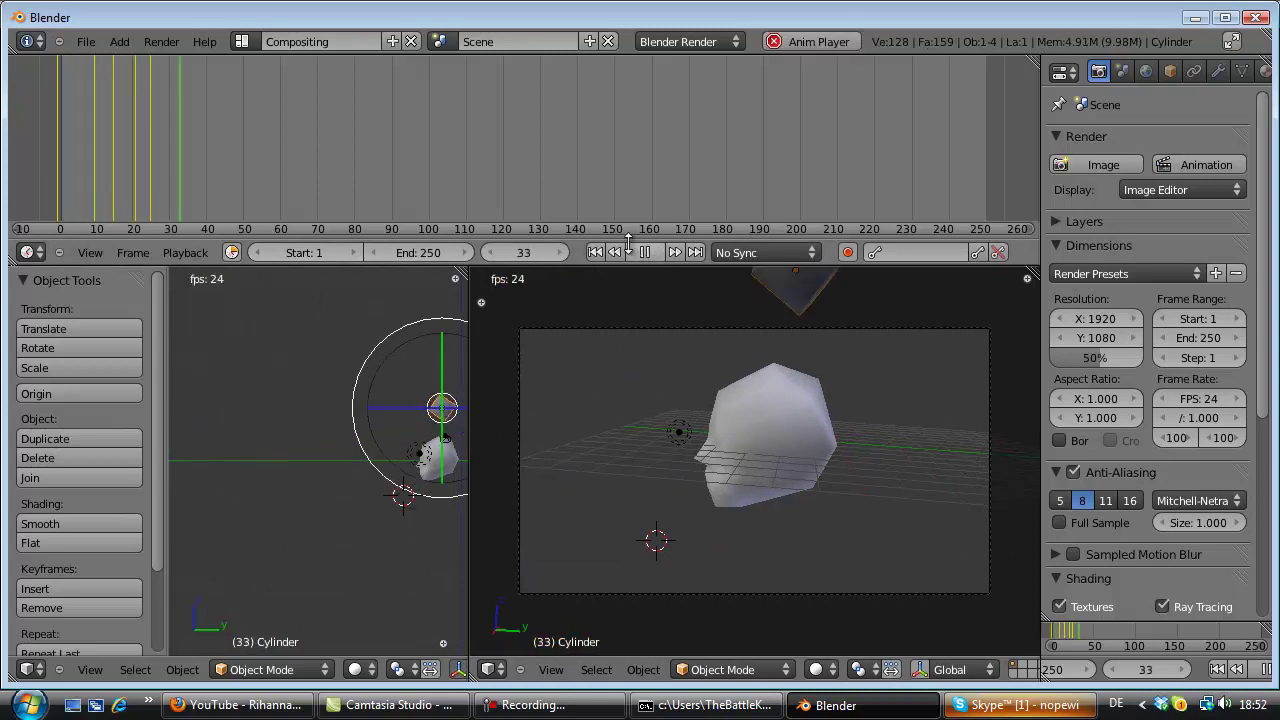
click(645, 252)
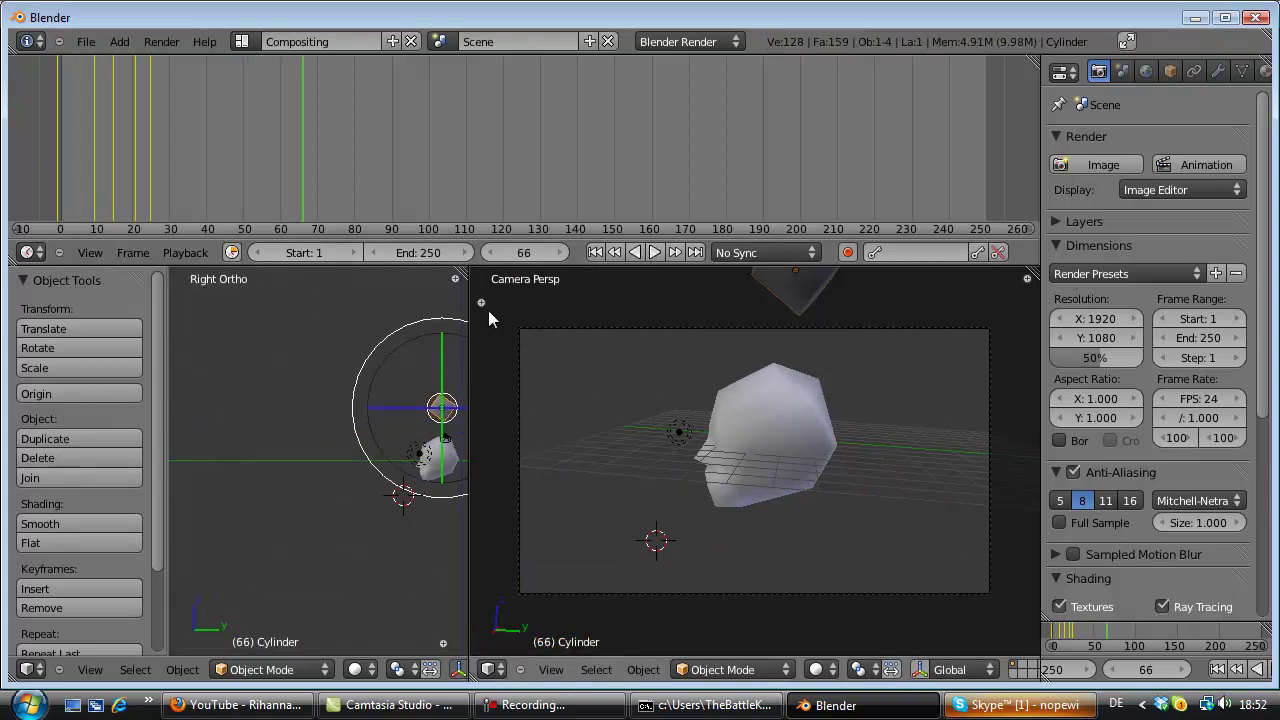
click(163, 41)
Turn the top area into an enlarged Properties editor and set the Output File Format to H.264.
click(28, 253)
click(34, 255)
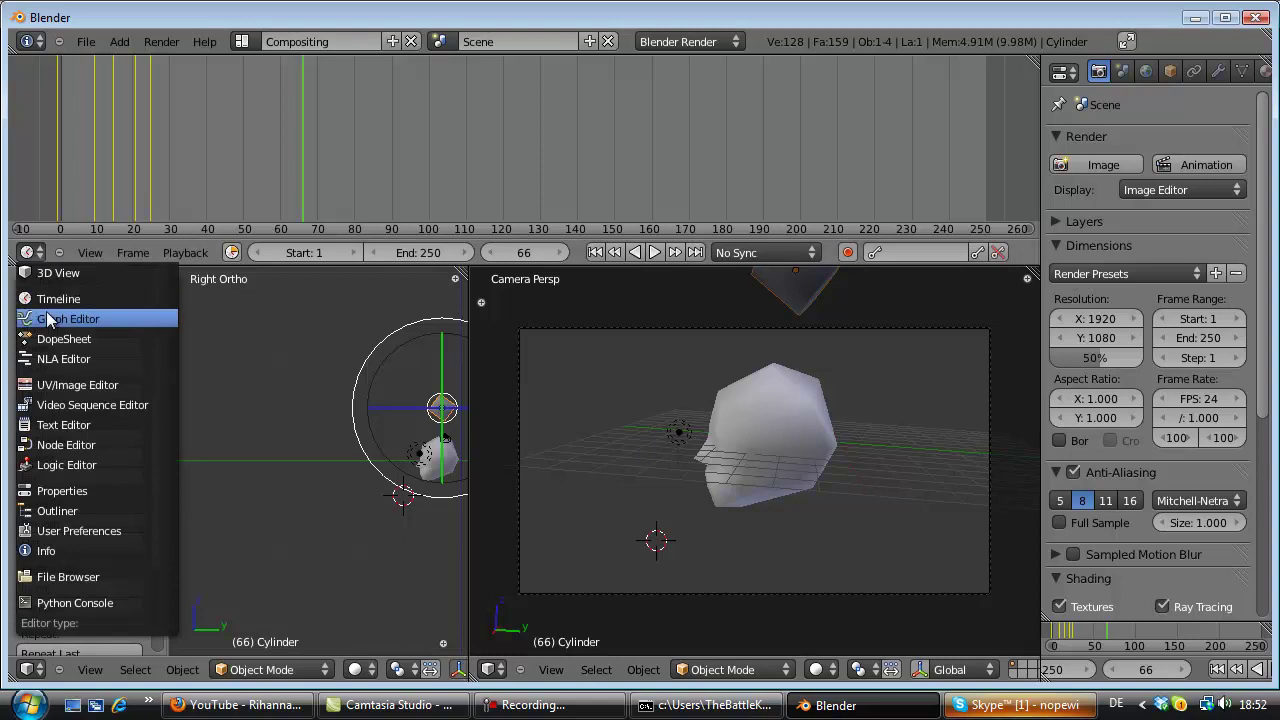
click(71, 489)
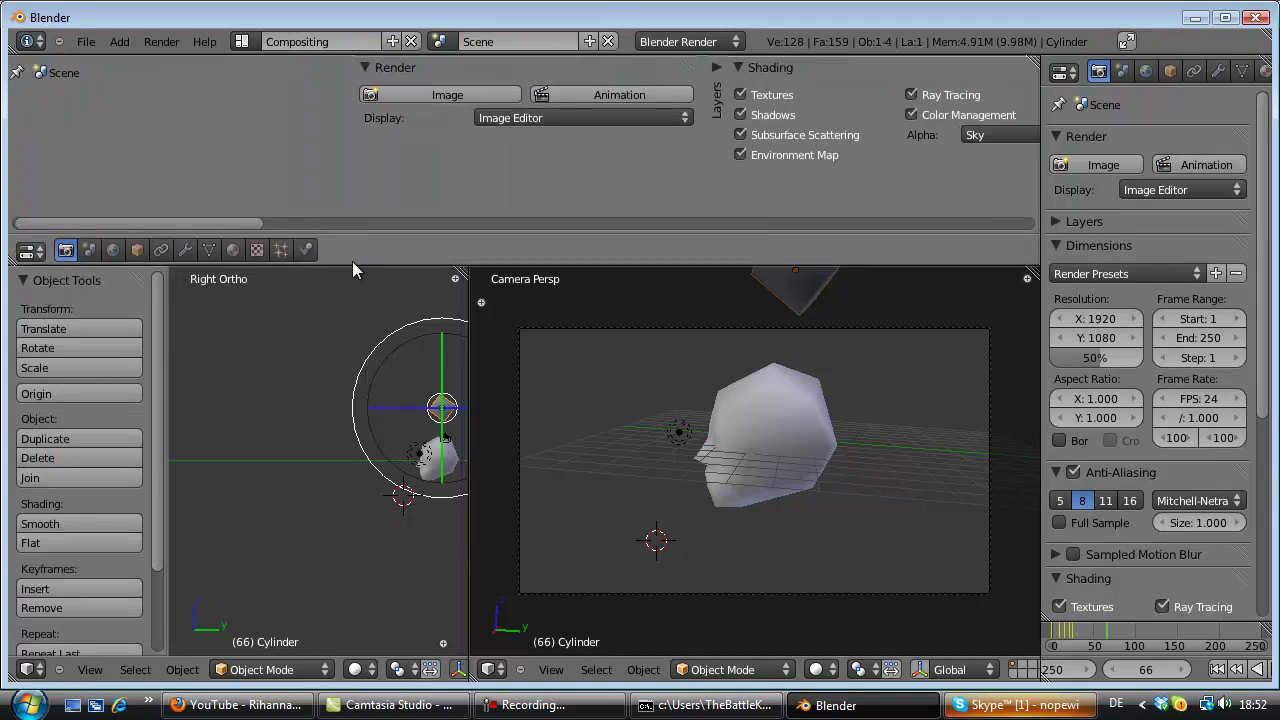
drag(353, 267, 357, 566)
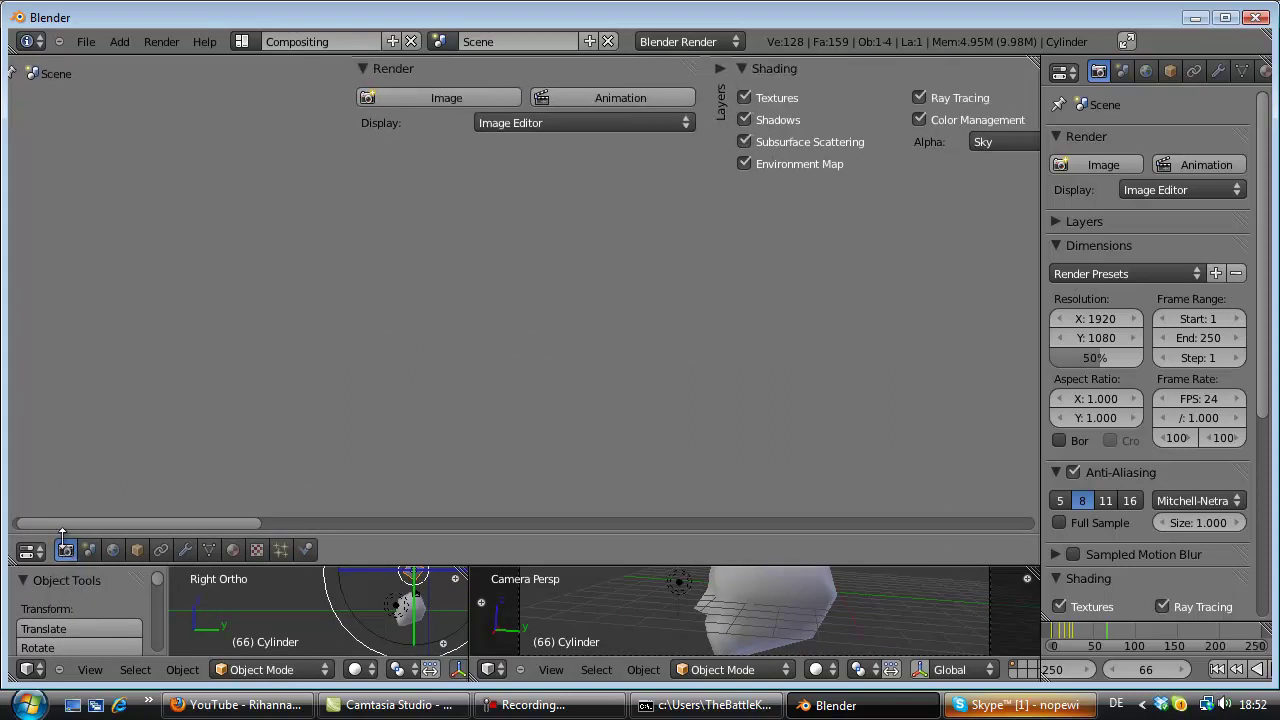
drag(56, 521, 106, 521)
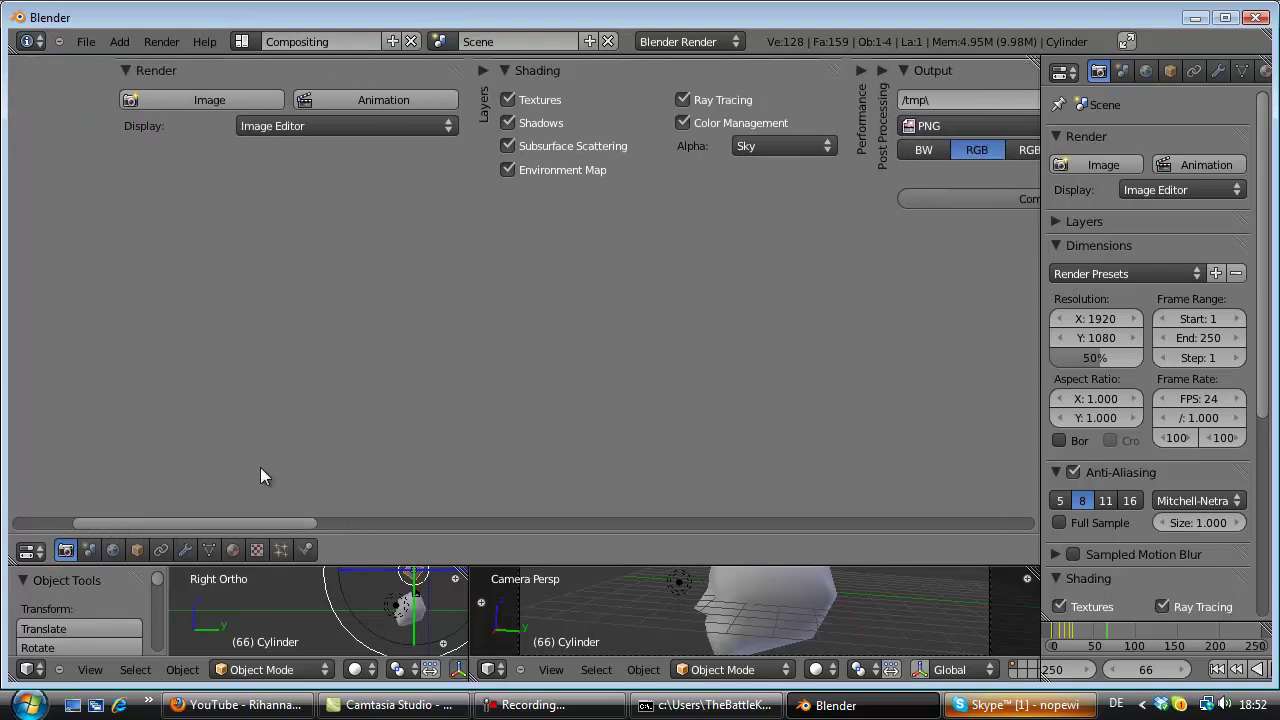
drag(251, 522, 394, 520)
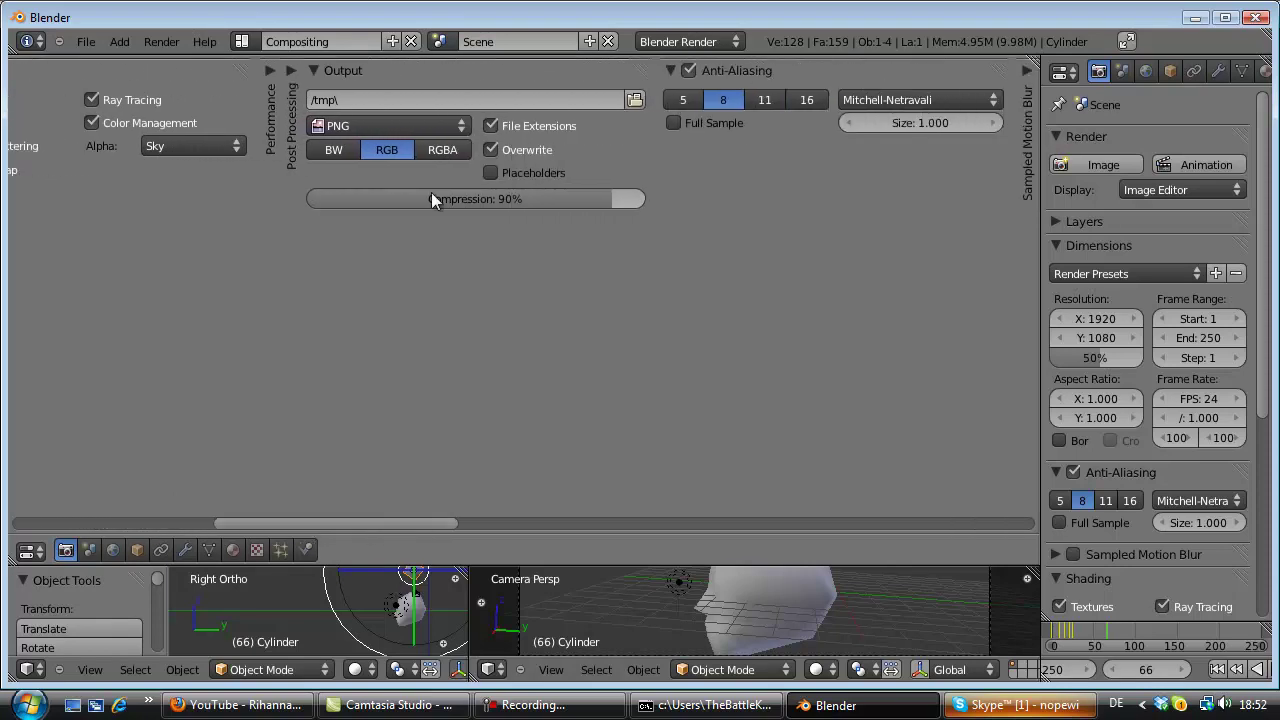
click(461, 122)
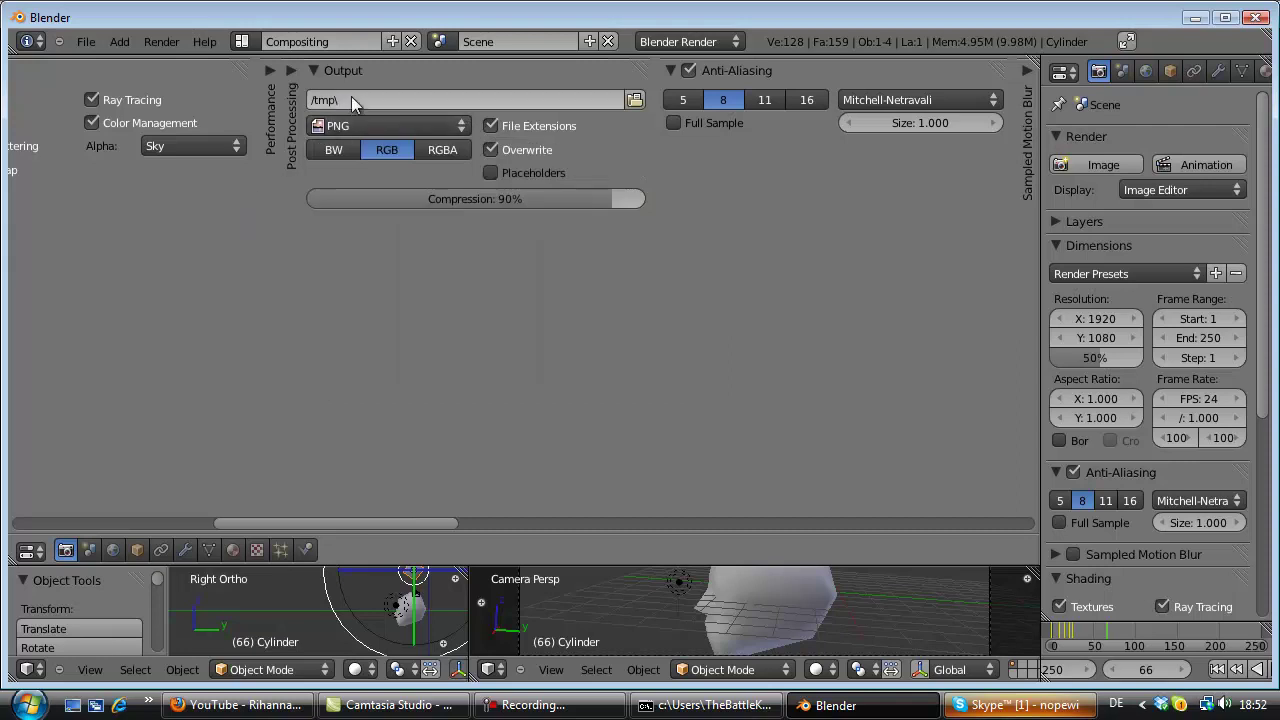
click(355, 127)
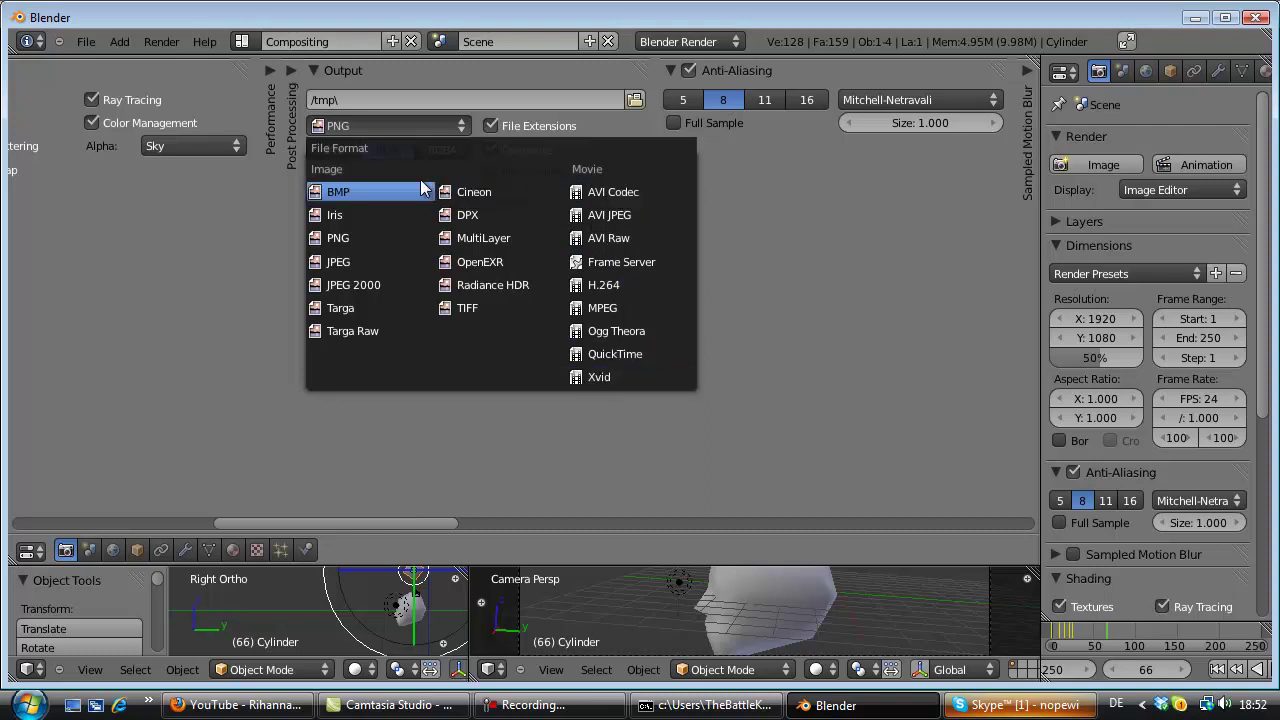
click(629, 284)
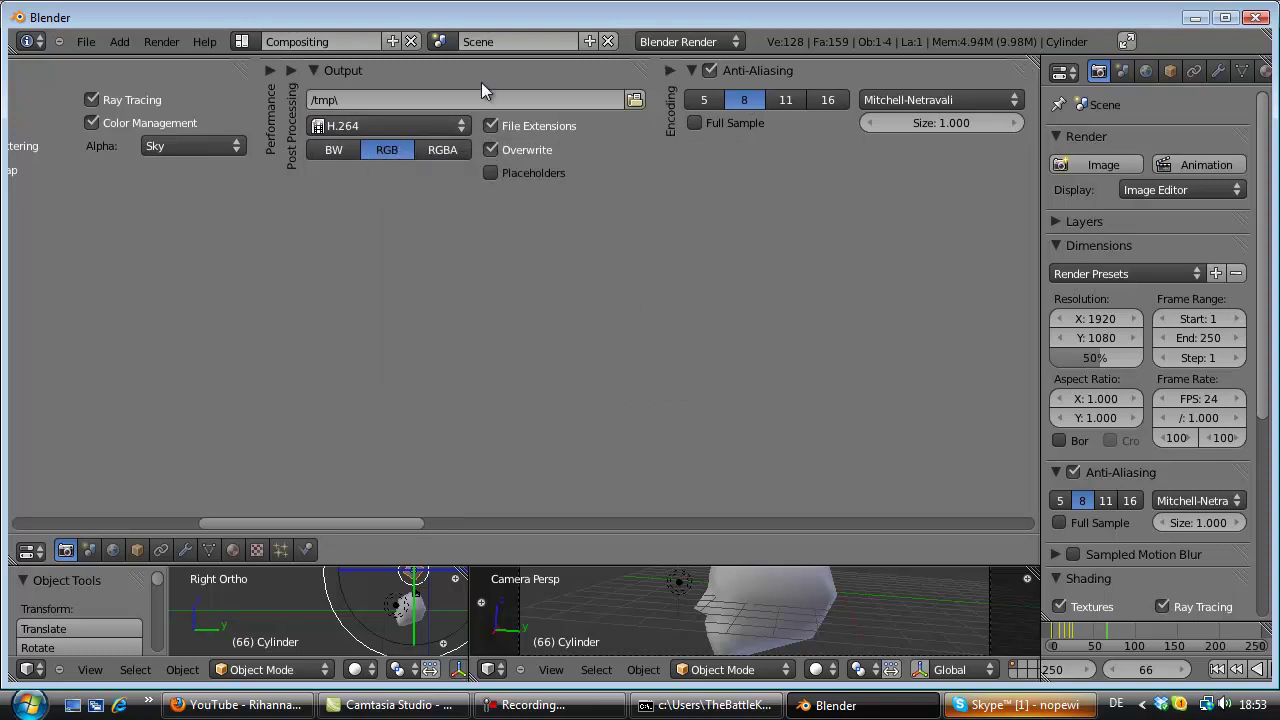
Point the render output path to //..\Desktop\ via the Desktop bookmark, keeping H.264 format.
click(634, 100)
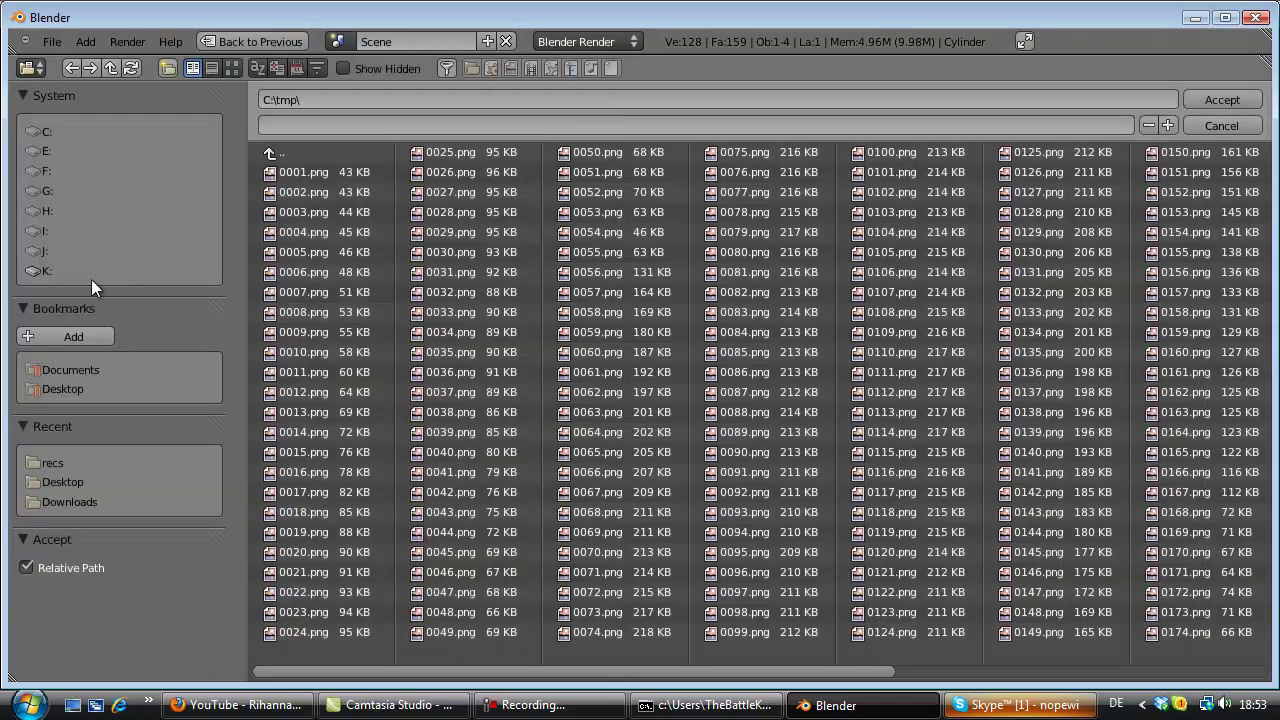
click(65, 390)
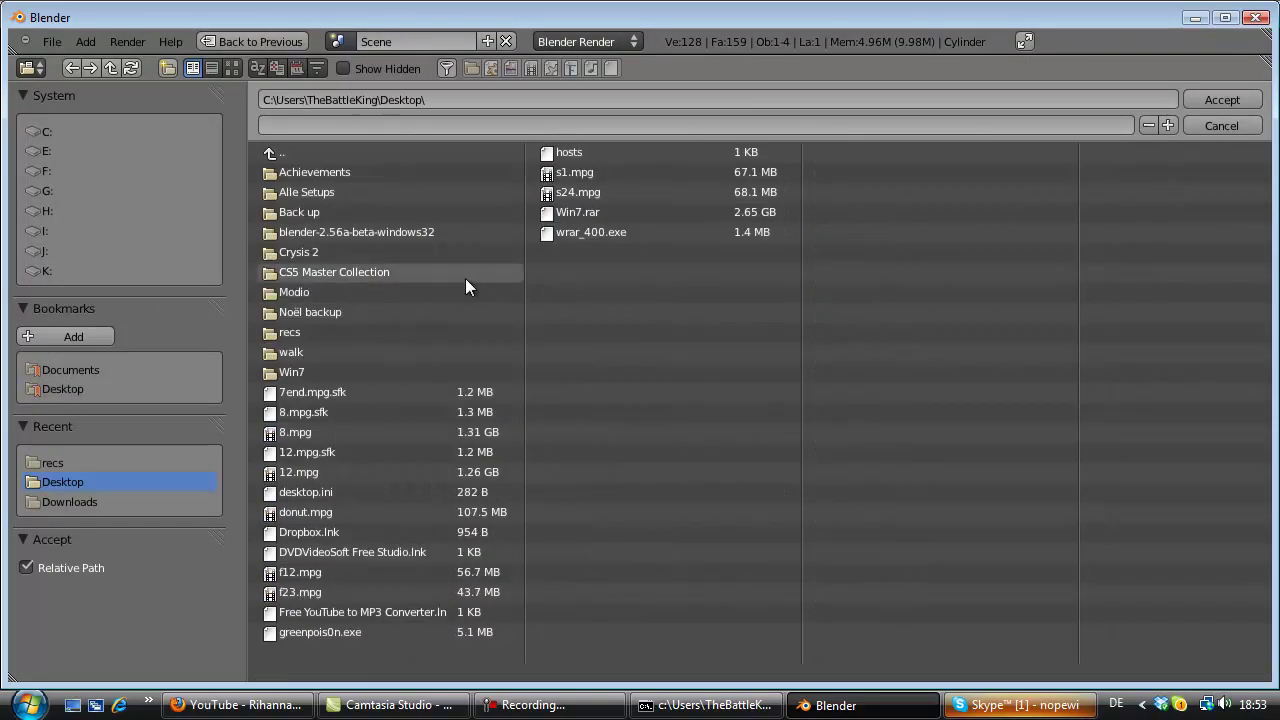
click(384, 120)
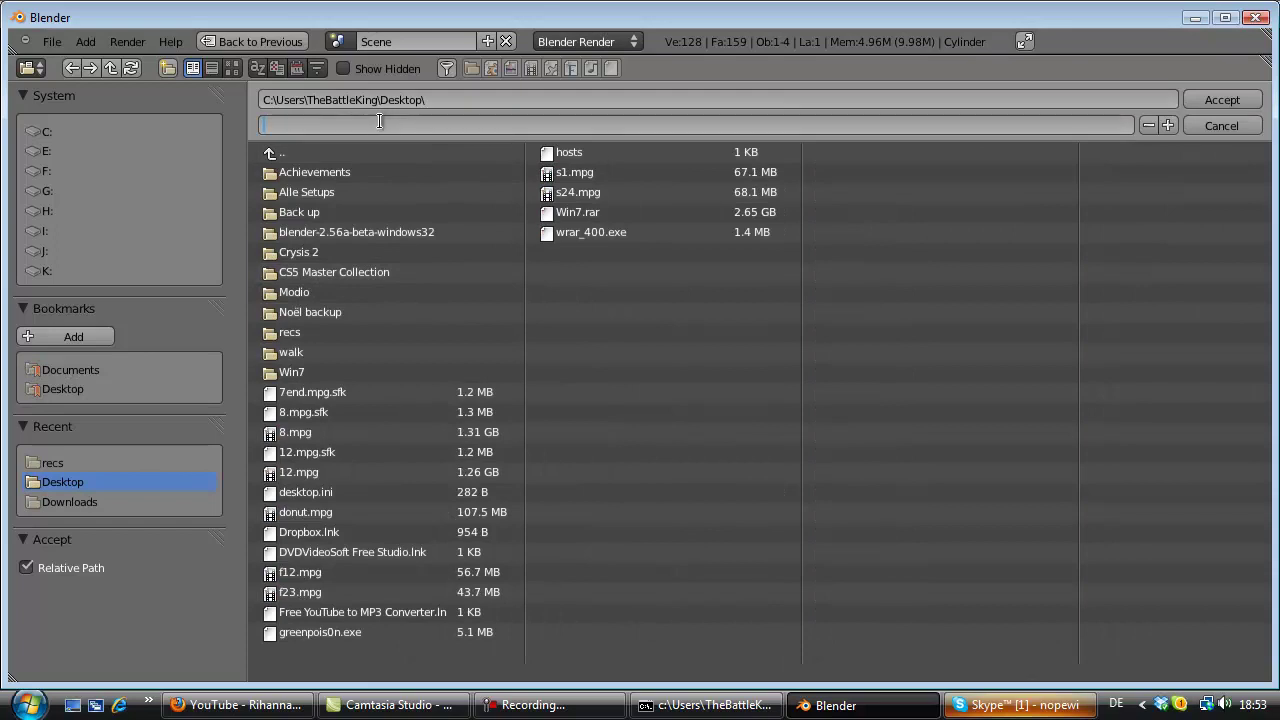
click(1233, 98)
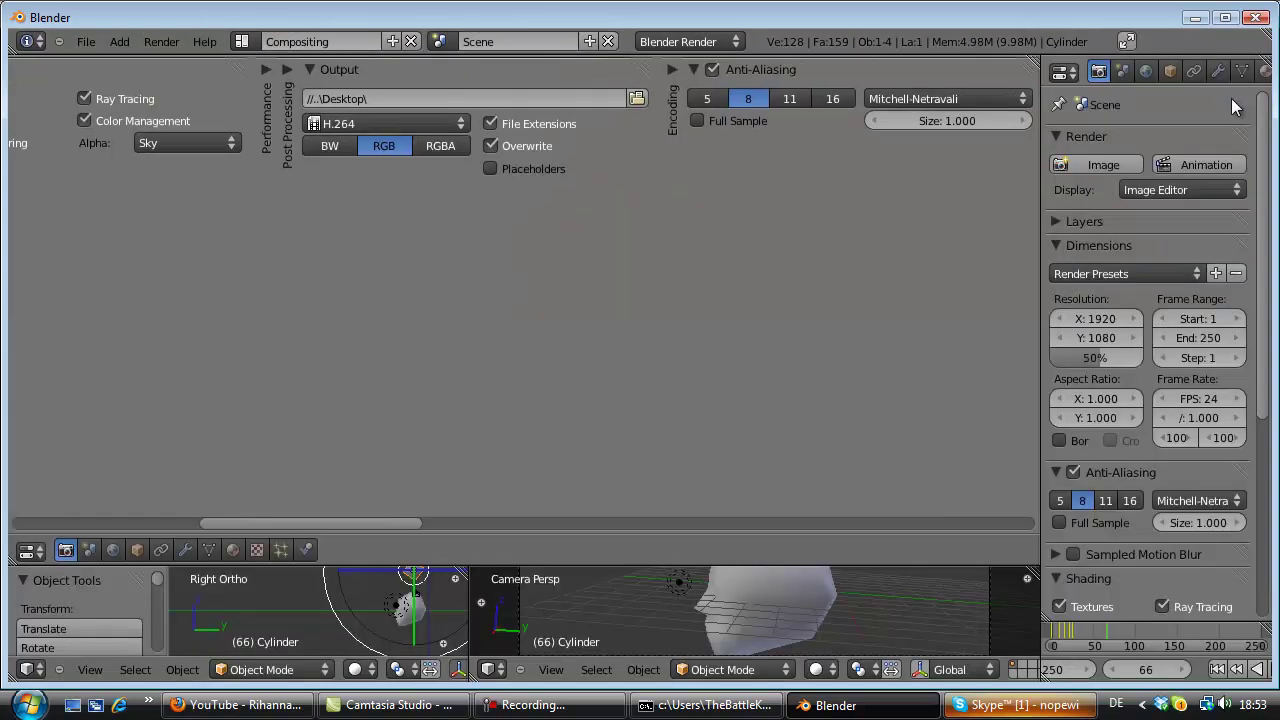
ctrl+middle_drag(372, 158, 339, 128)
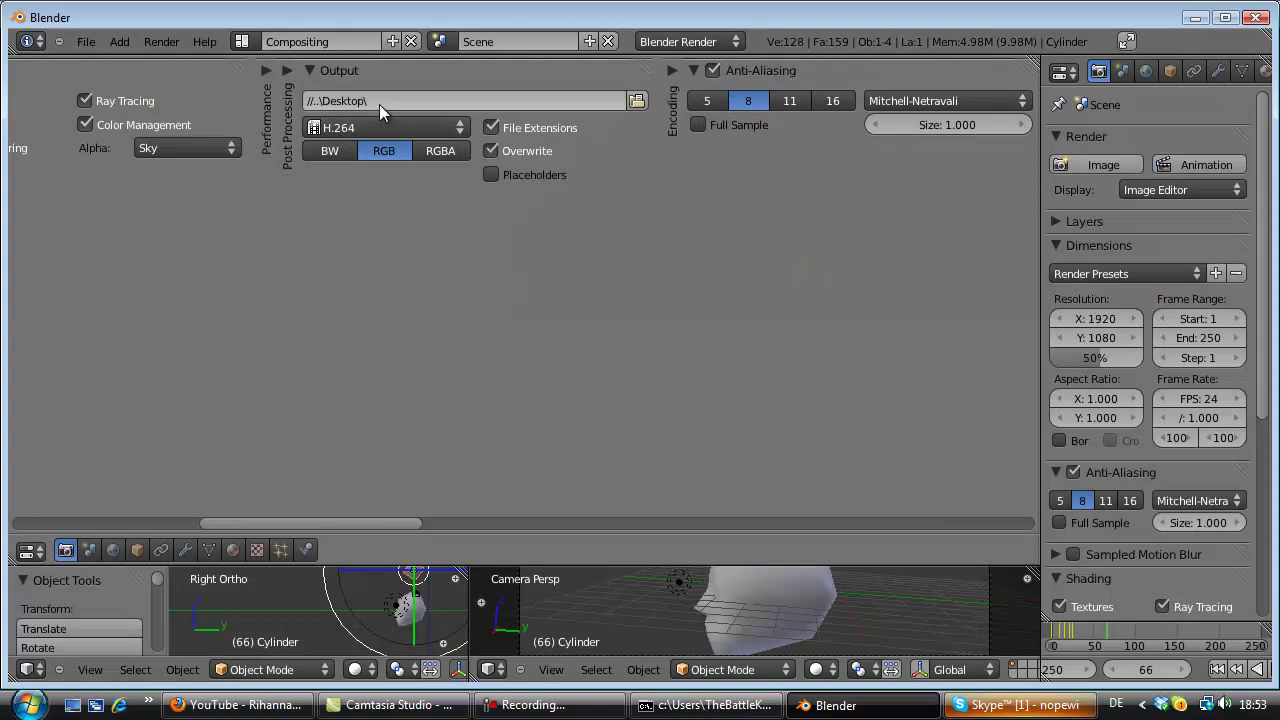
mouse_move(378, 526)
mouse_down()
mouse_move(553, 519)
mouse_move(306, 521)
mouse_move(338, 518)
mouse_up()
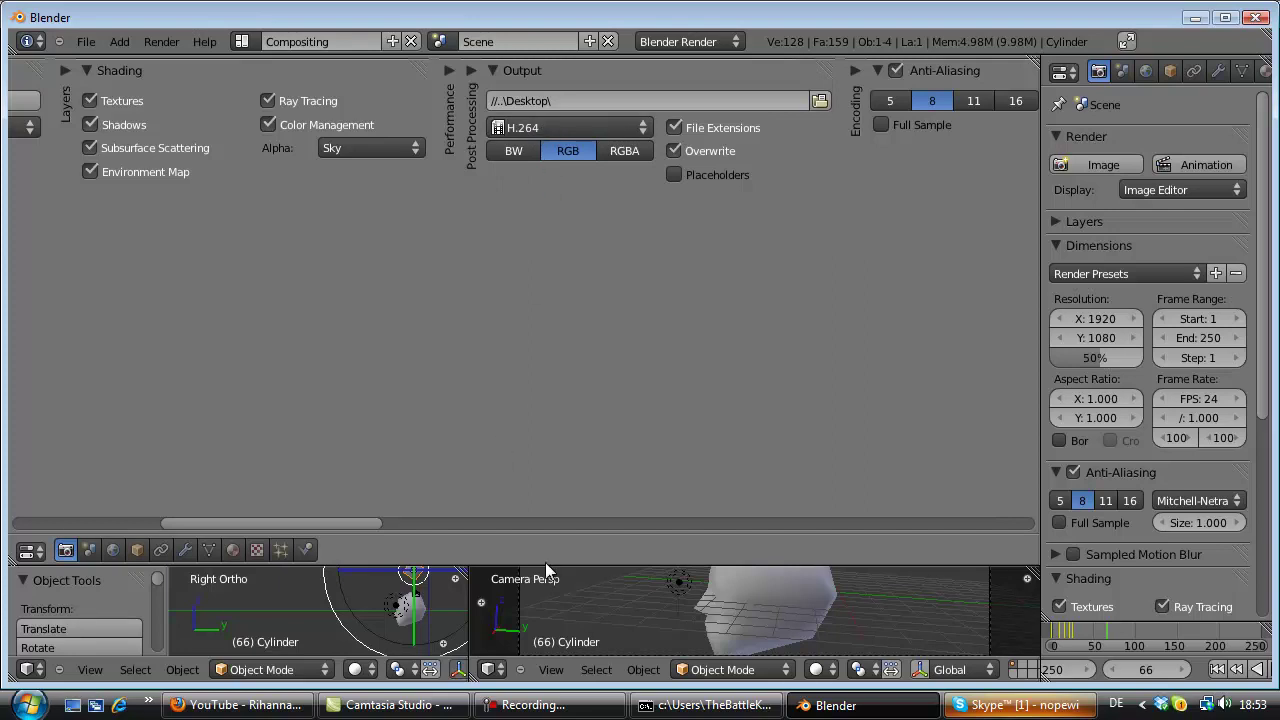
Enlarge the 3D viewports and start rendering the animation from the Render menu.
drag(545, 564, 515, 251)
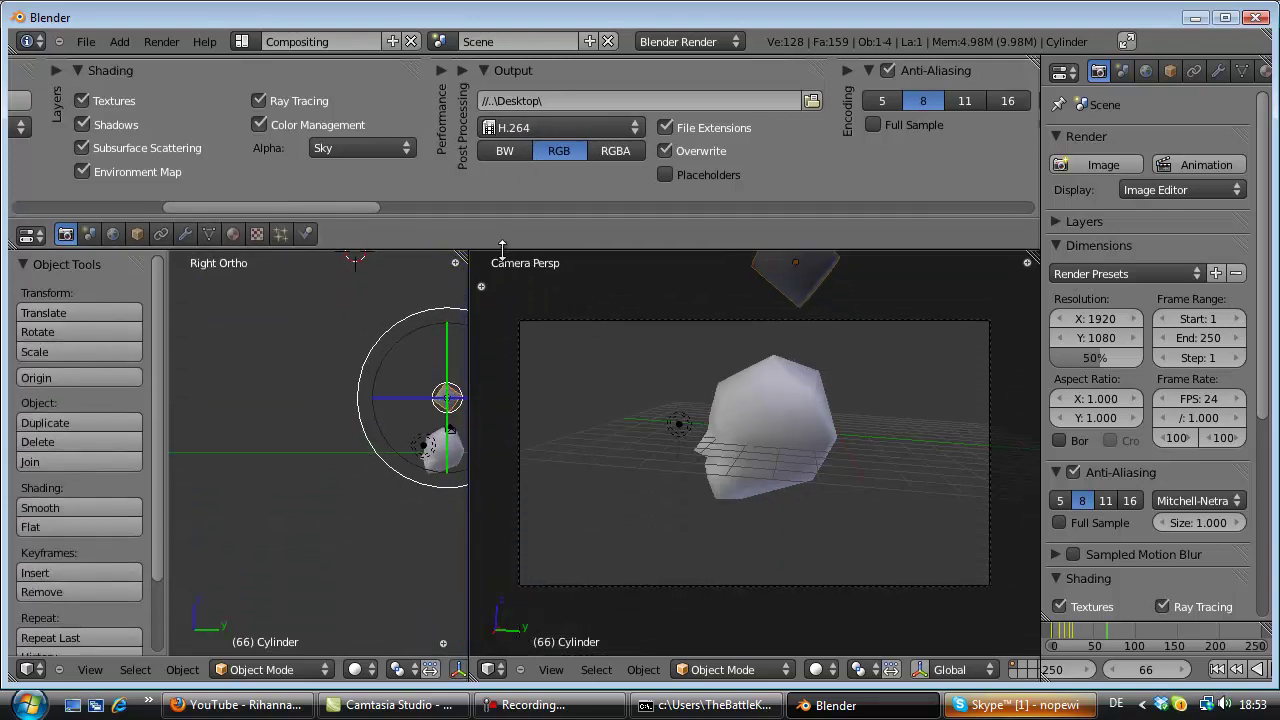
click(161, 41)
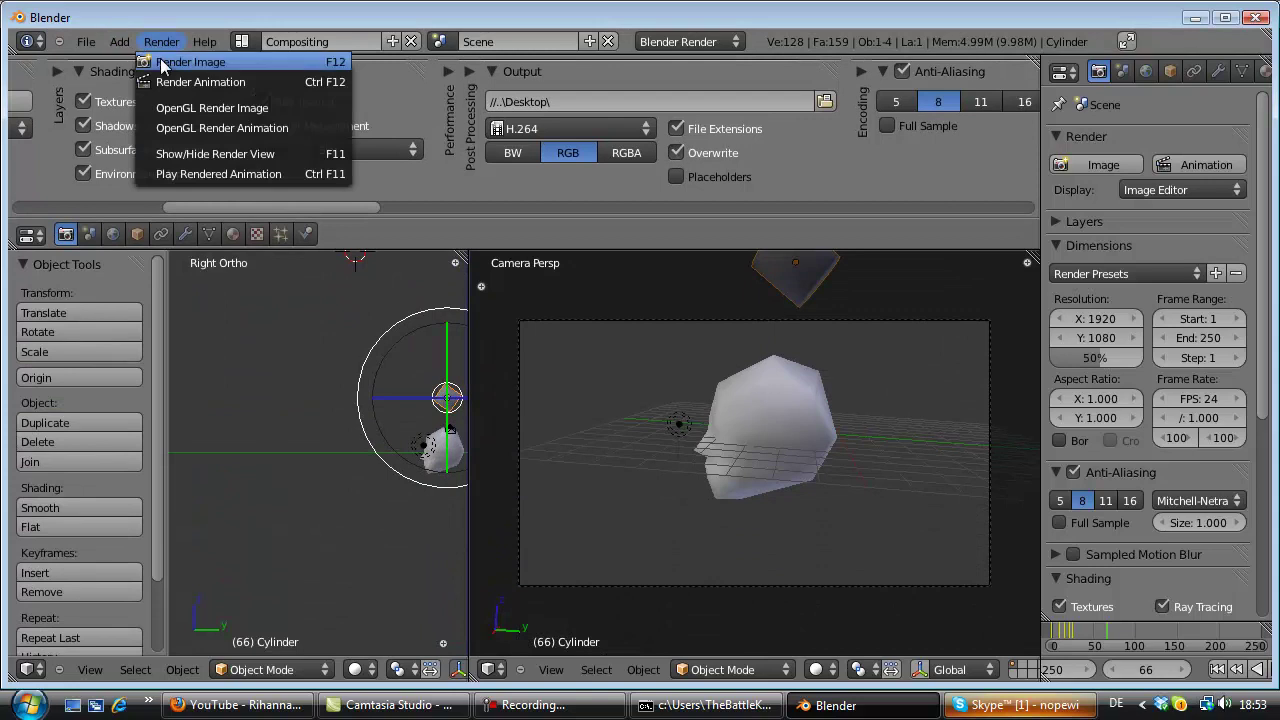
click(168, 82)
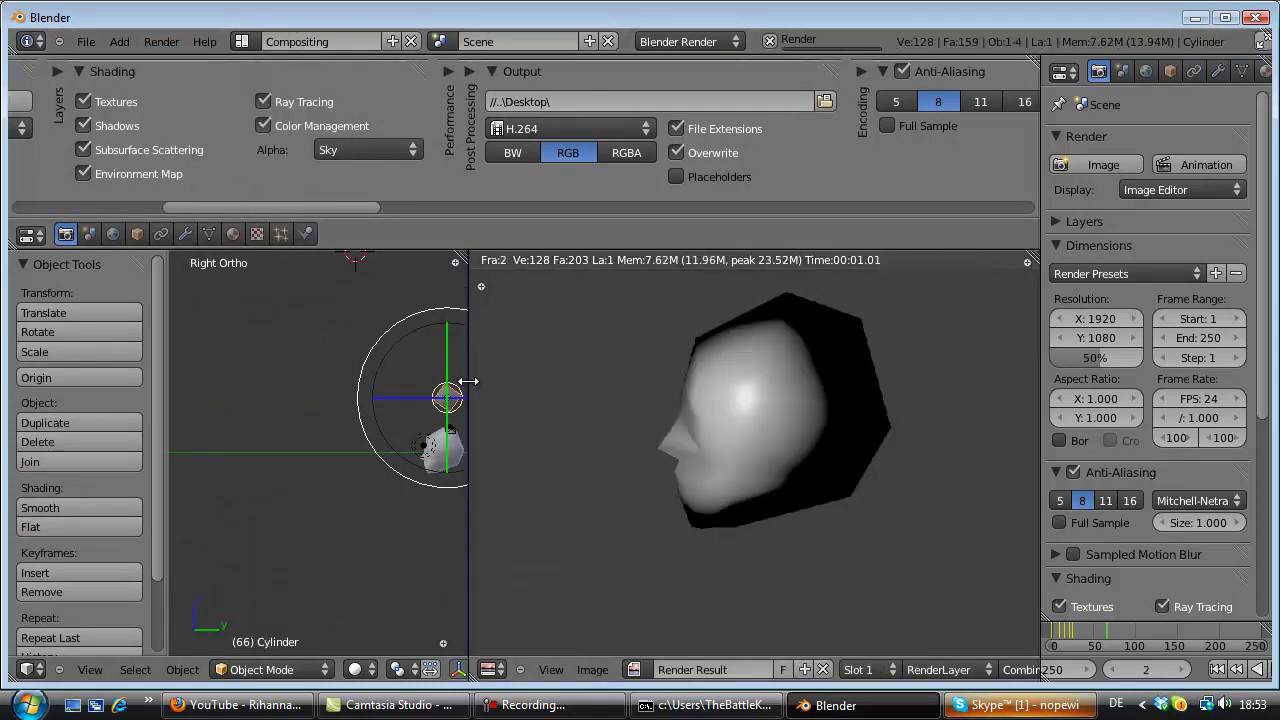
drag(467, 381, 309, 391)
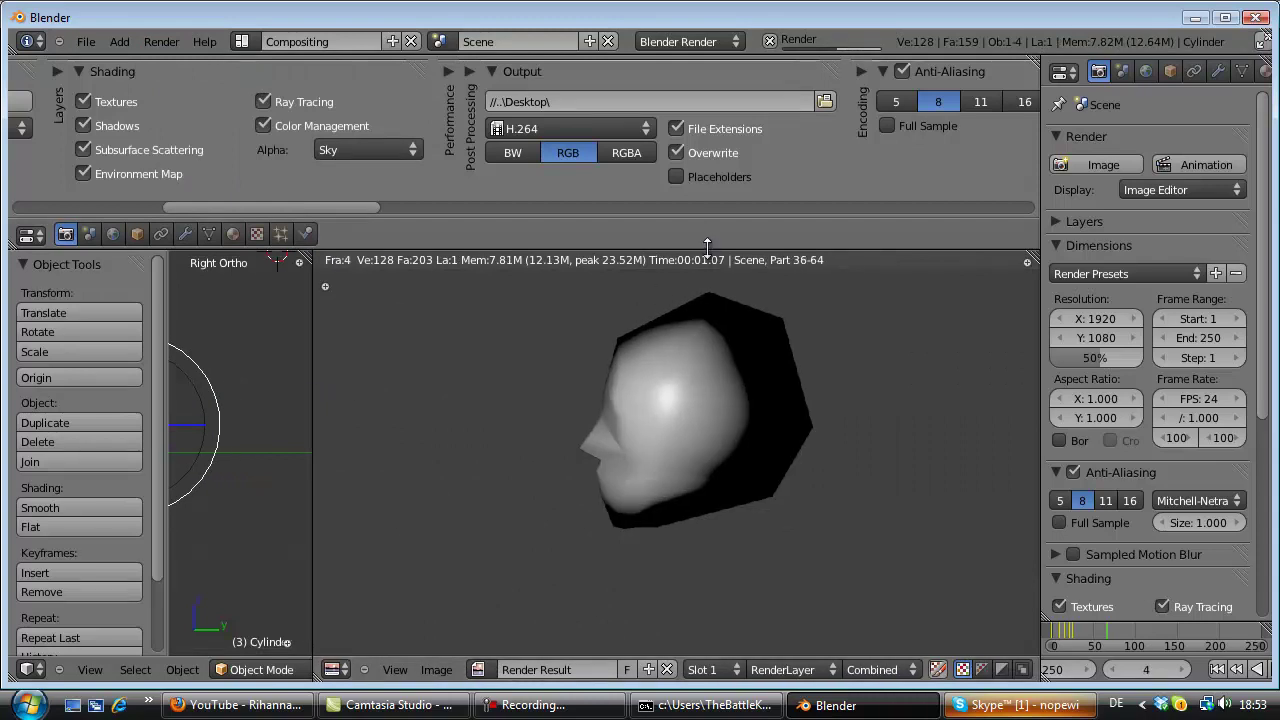
drag(706, 248, 700, 196)
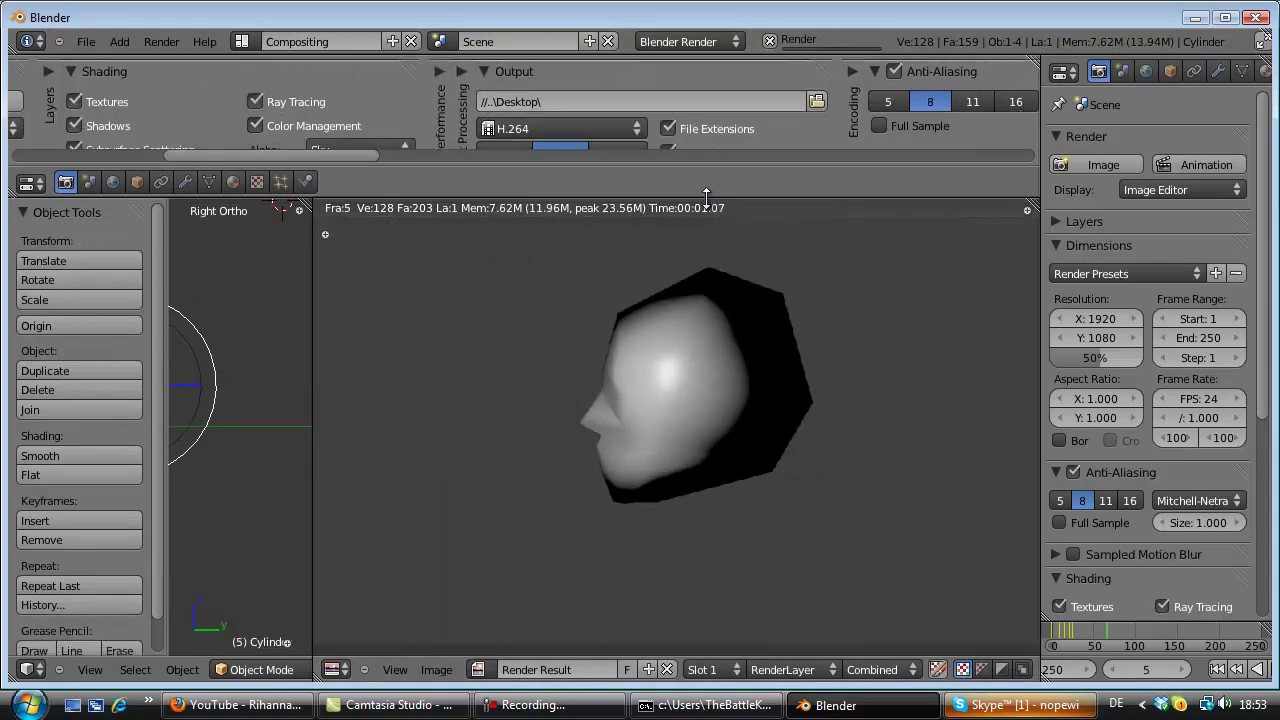
Turn the top area into a Timeline, cancel the render, and scrub through the frames.
click(30, 183)
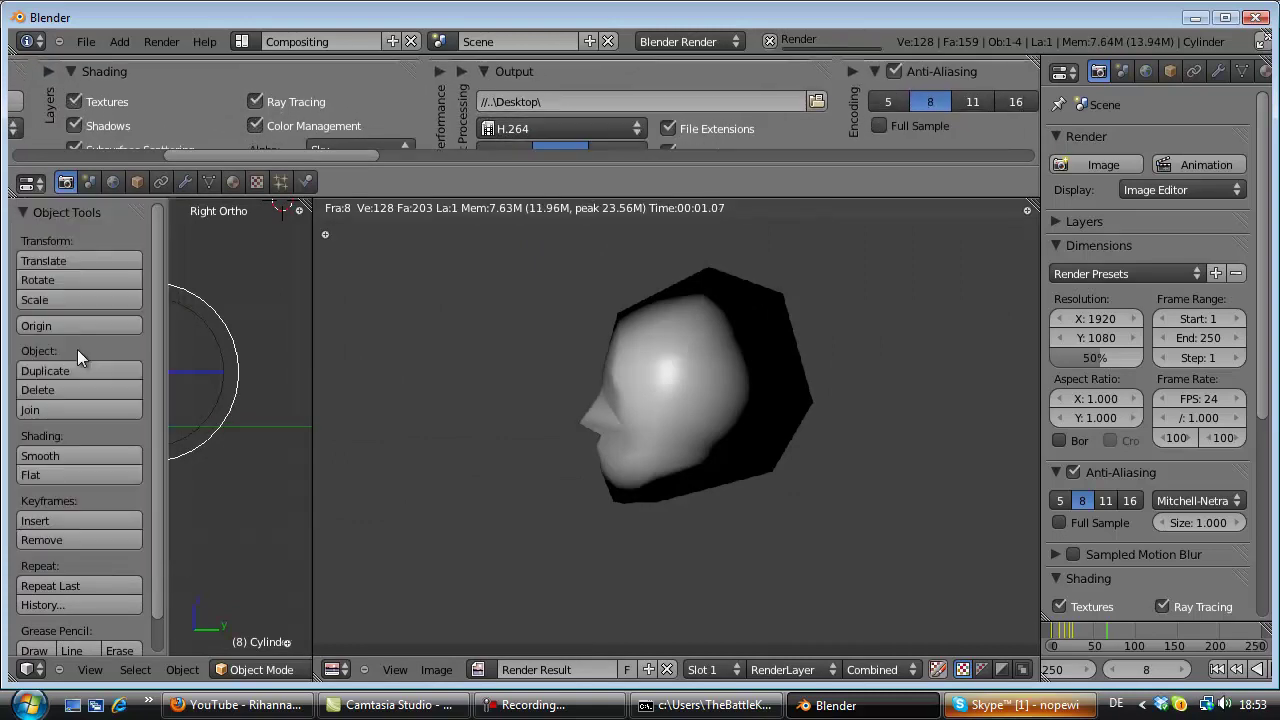
key(Escape)
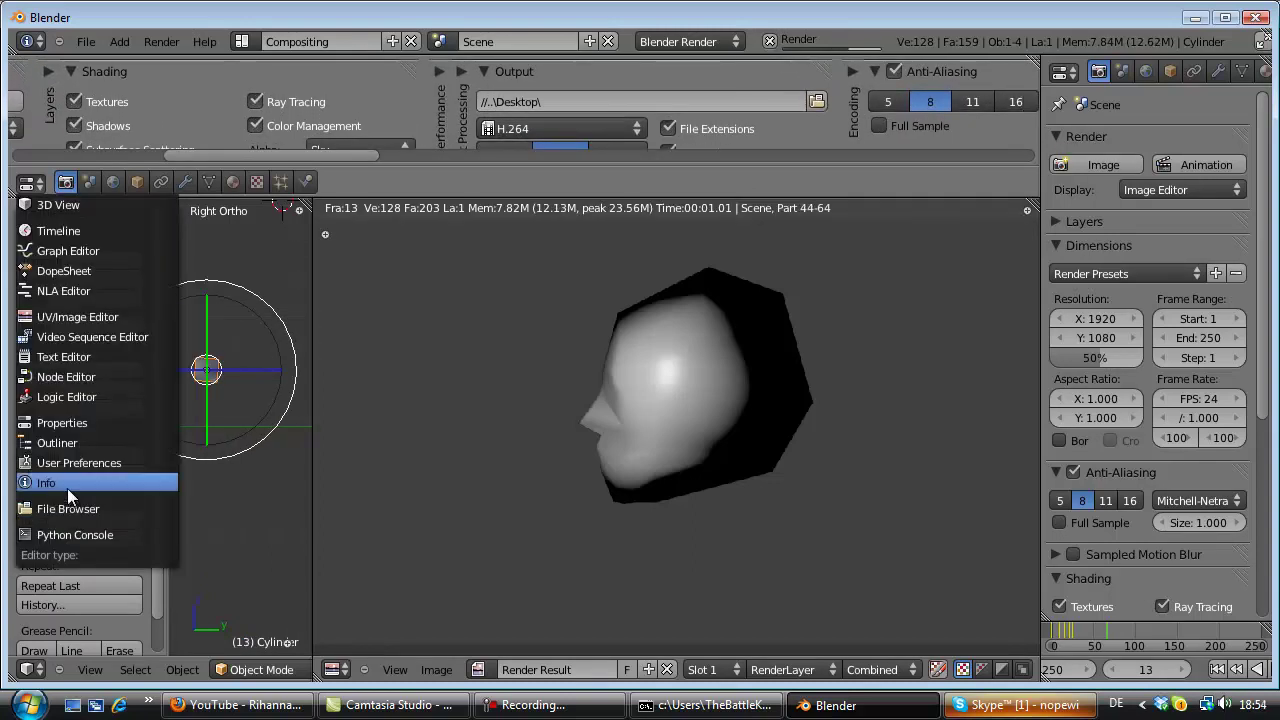
click(58, 231)
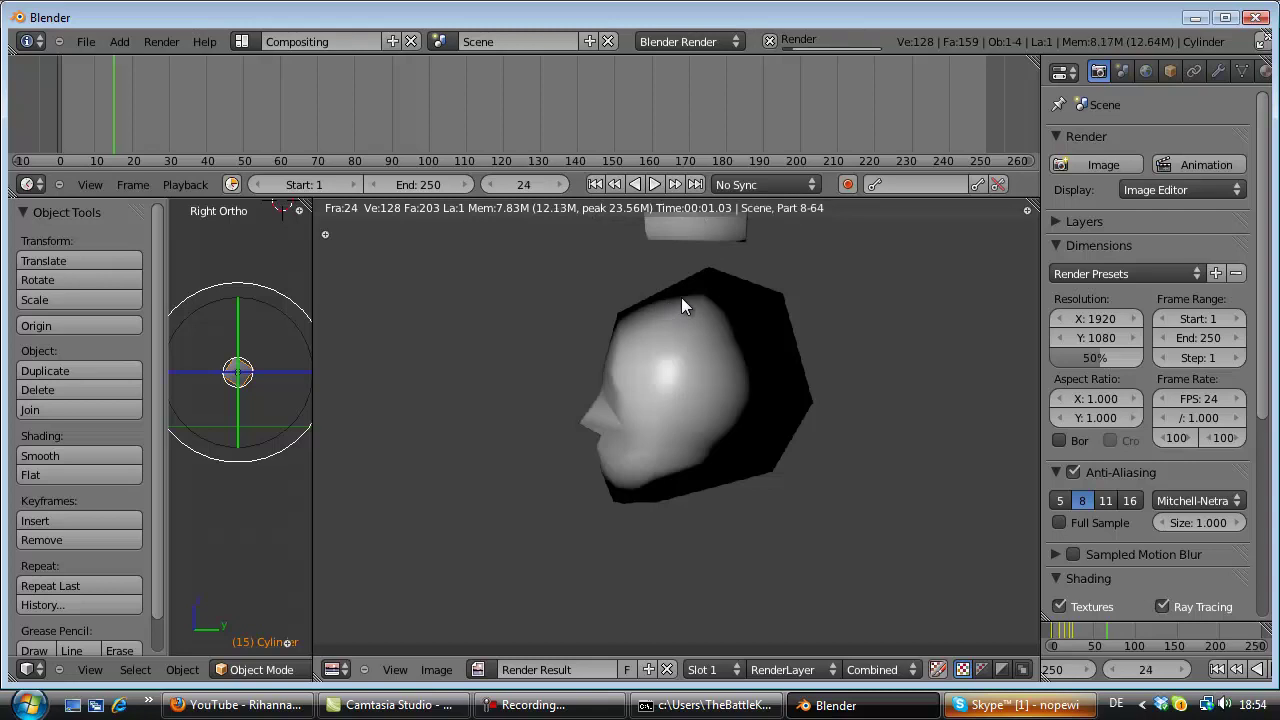
click(769, 41)
scroll(337, 145, down, 1)
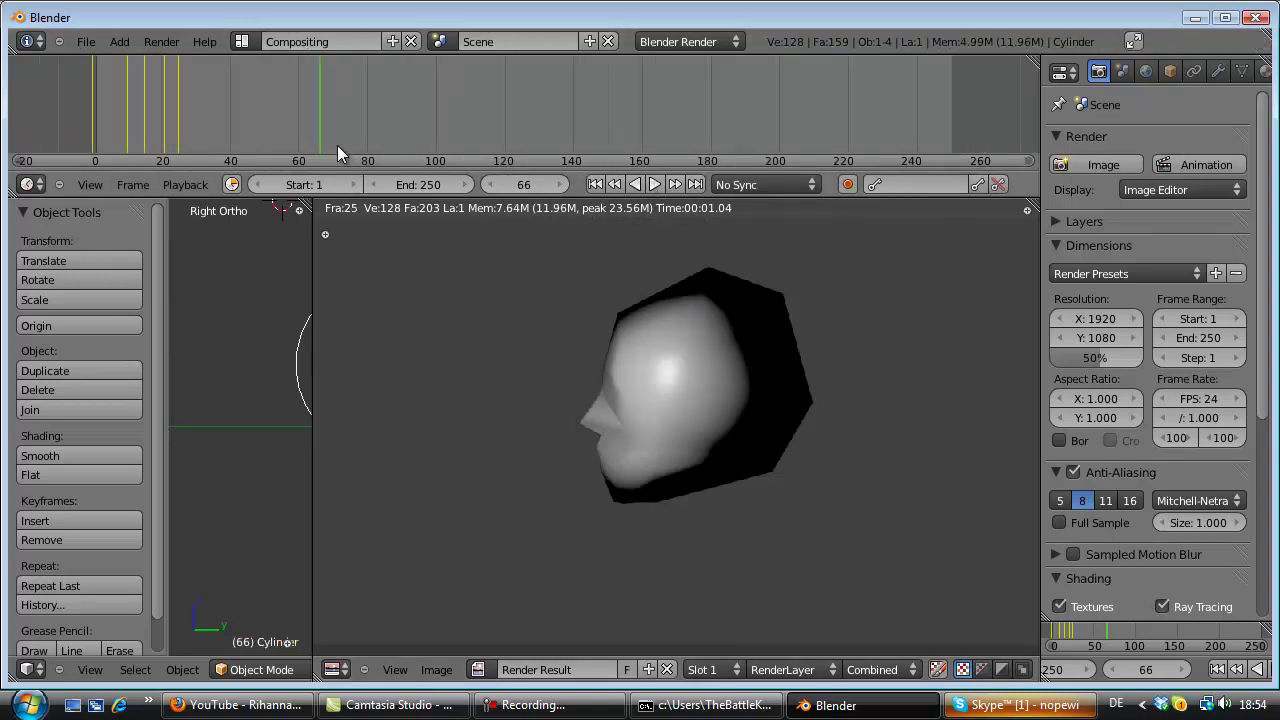
mouse_move(362, 118)
mouse_down()
mouse_move(107, 136)
mouse_move(221, 145)
mouse_up()
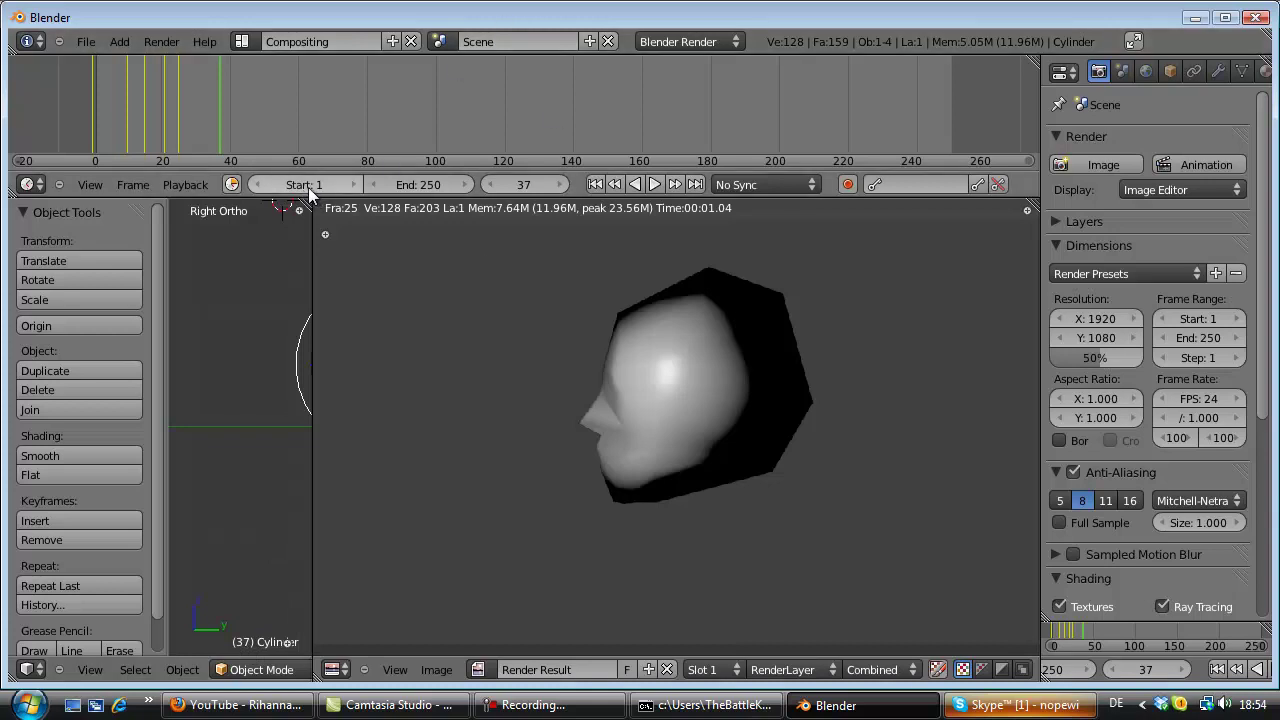
Set the animation end frame to 37 and preview the playback.
click(434, 184)
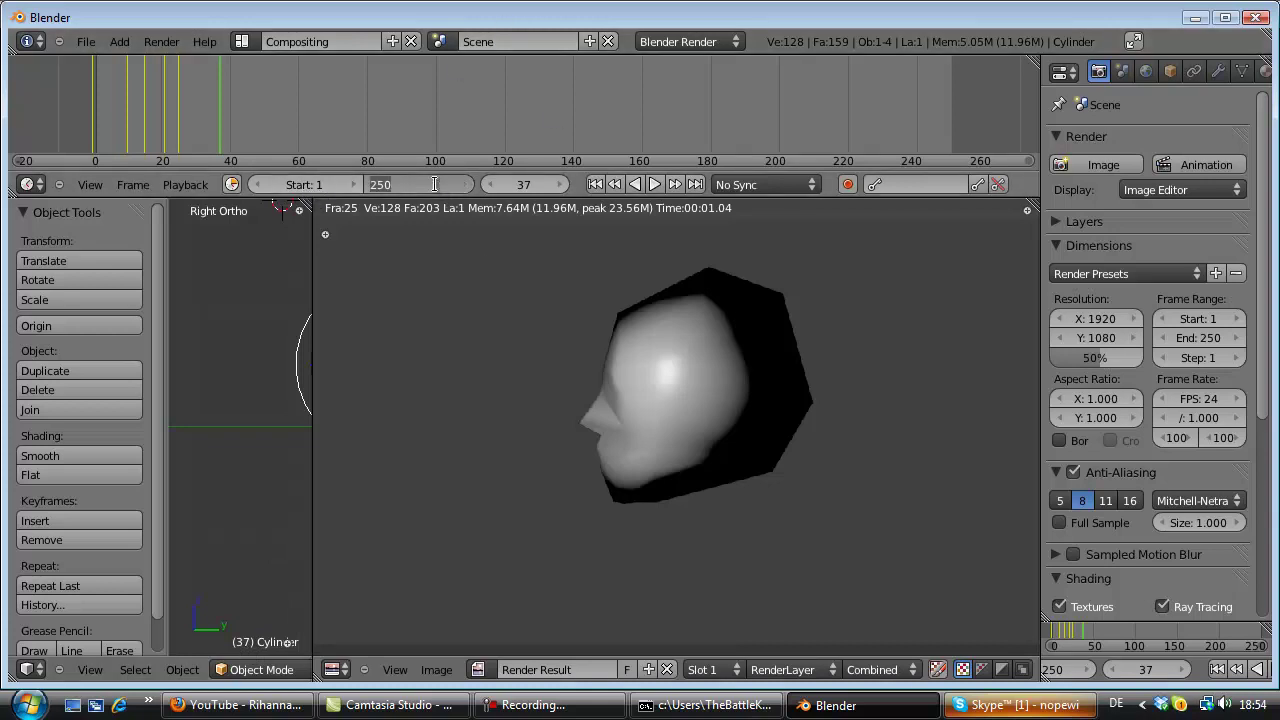
text(37)
key(Return)
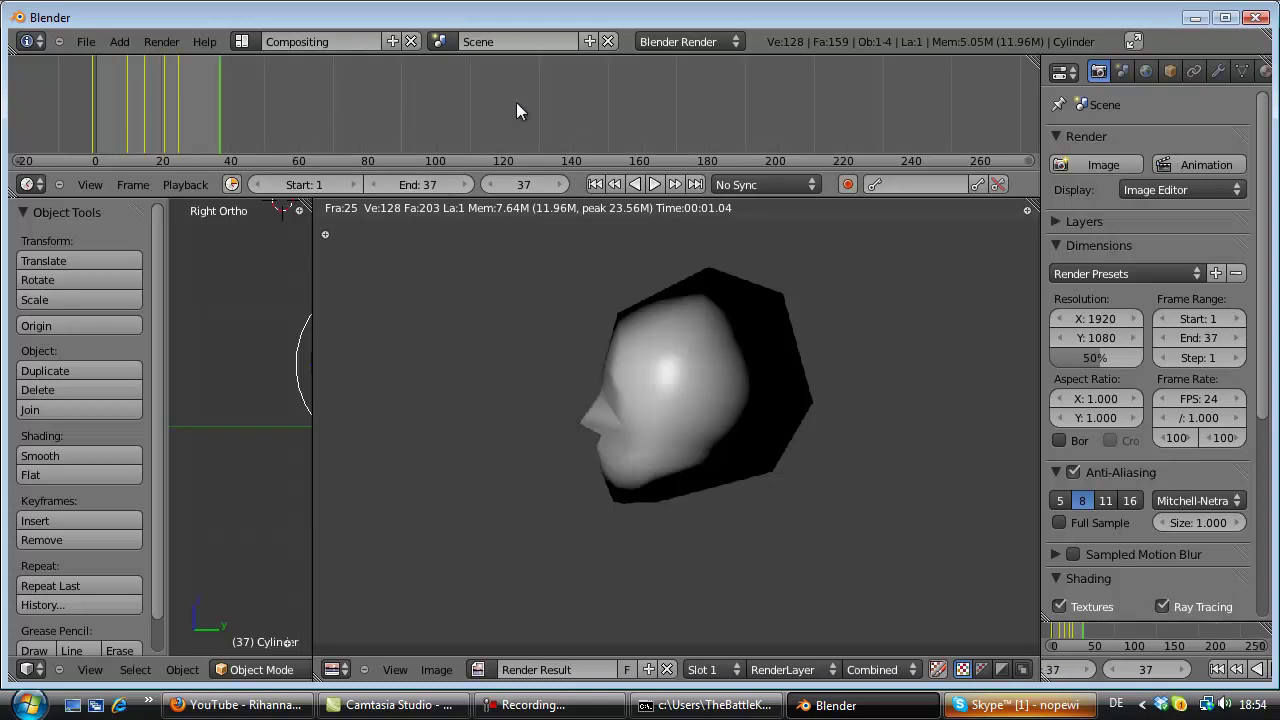
click(652, 184)
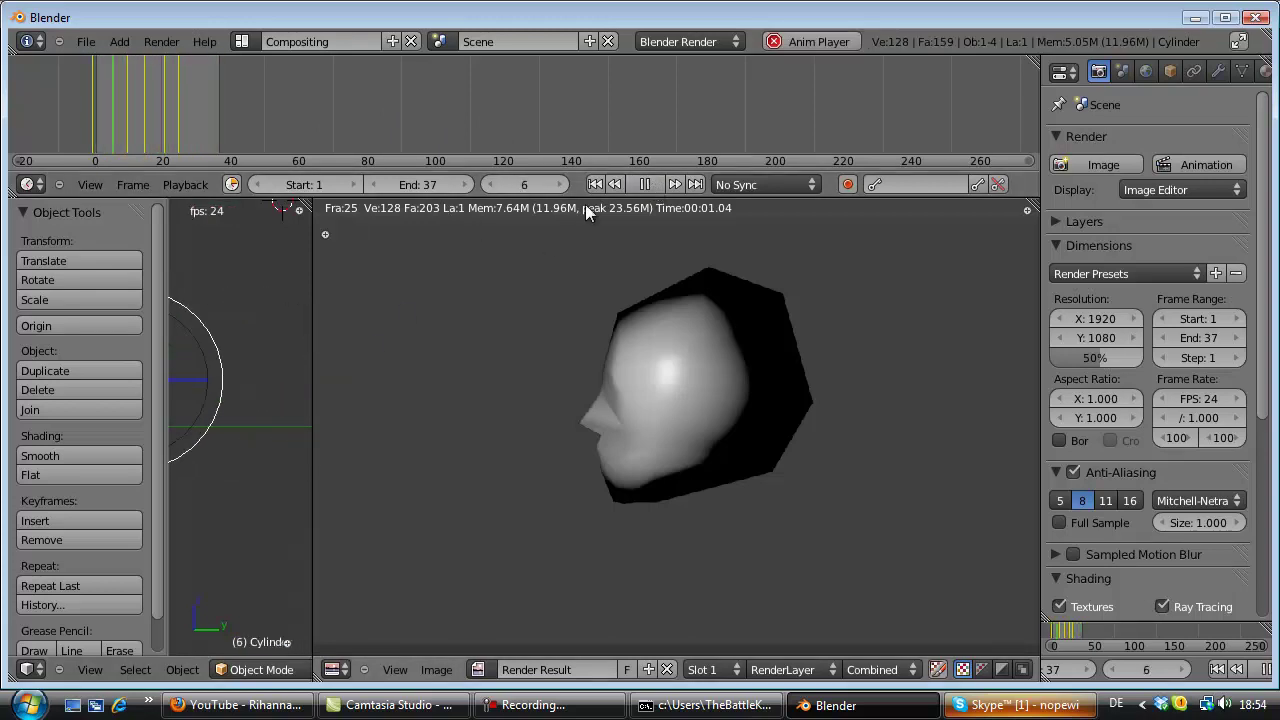
click(640, 184)
Render the animation to a movie, then bring up Task Manager with Ctrl+Shift+Esc.
click(161, 41)
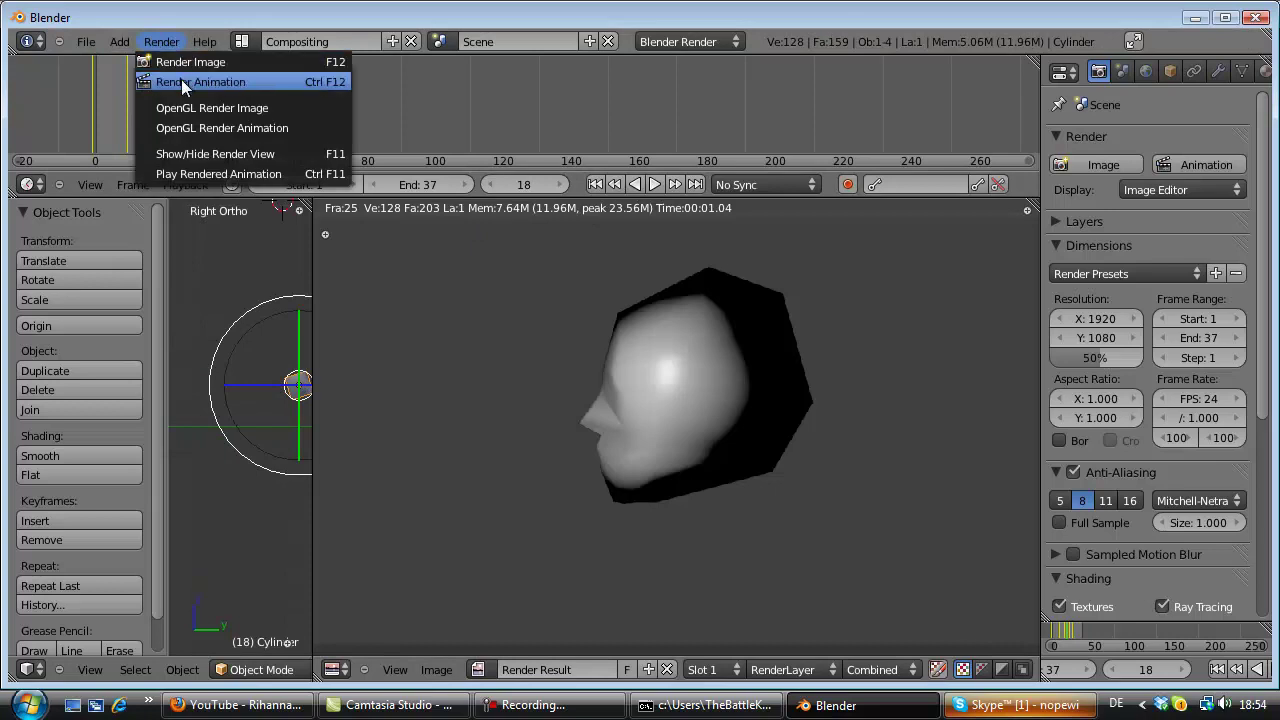
click(181, 79)
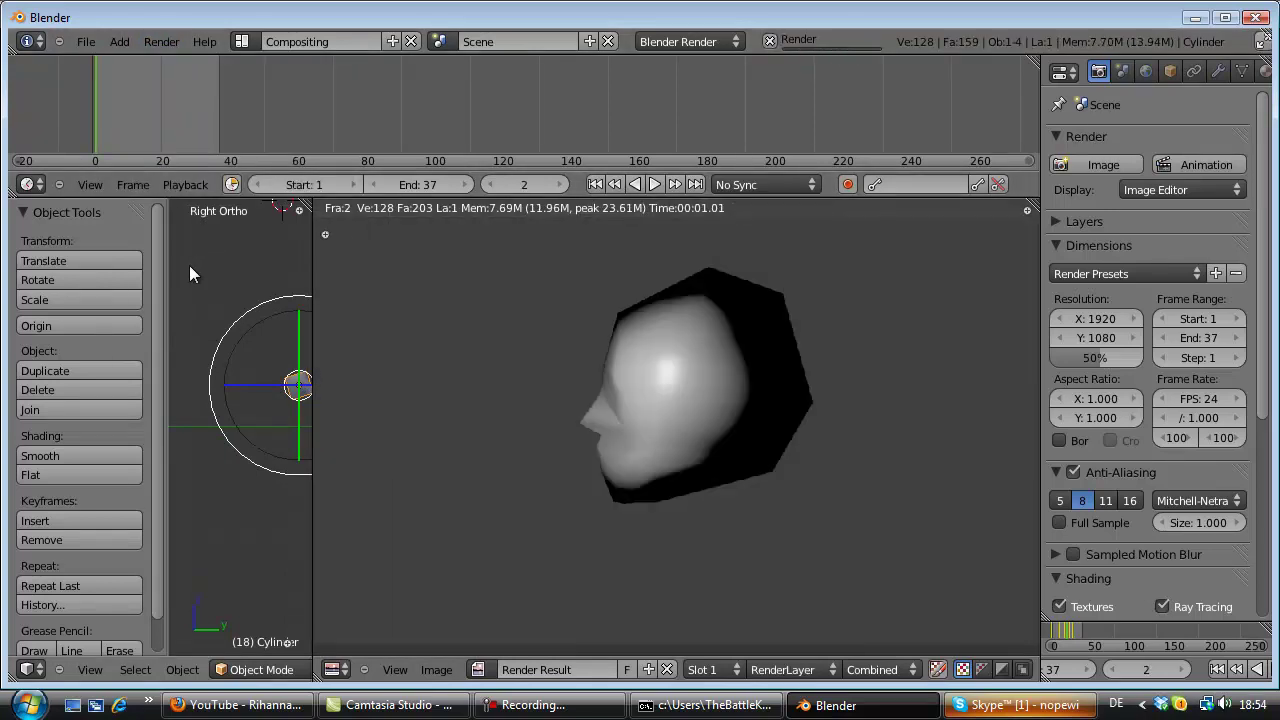
key(ctrl+shift+Escape)
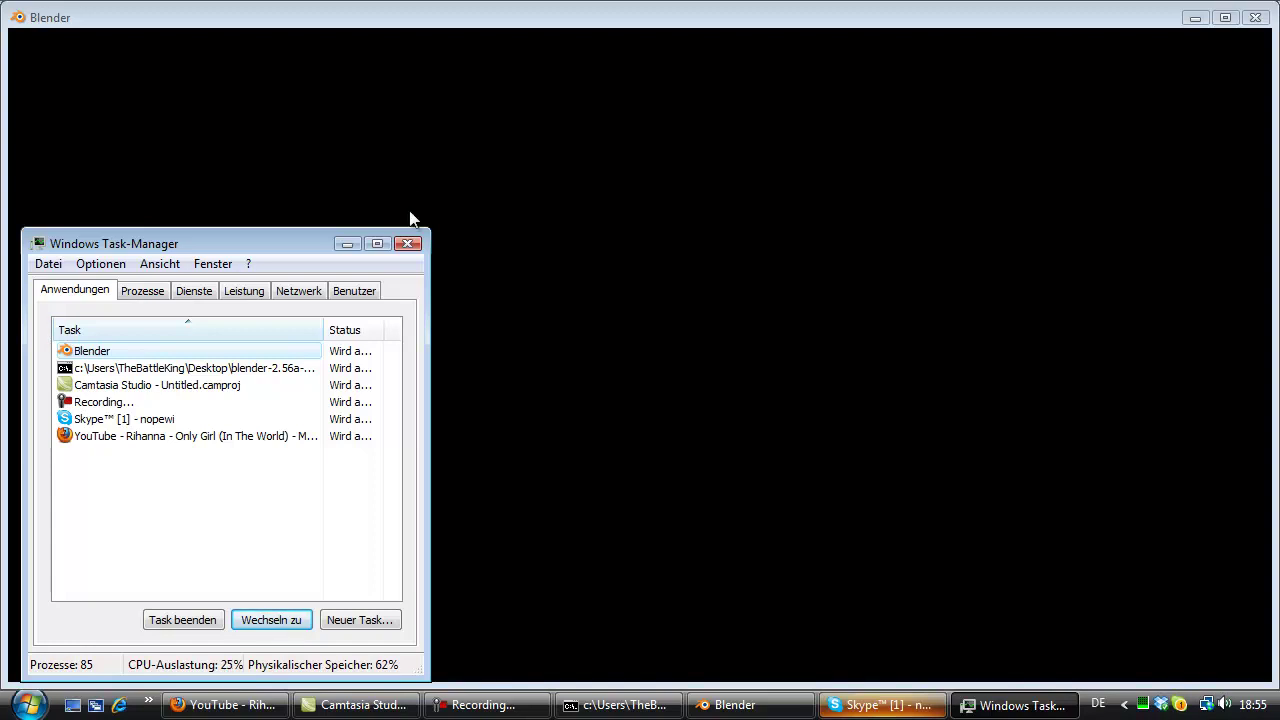
Close Task Manager, stop the Blender render, and minimize Blender to reveal the YouTube page.
click(408, 243)
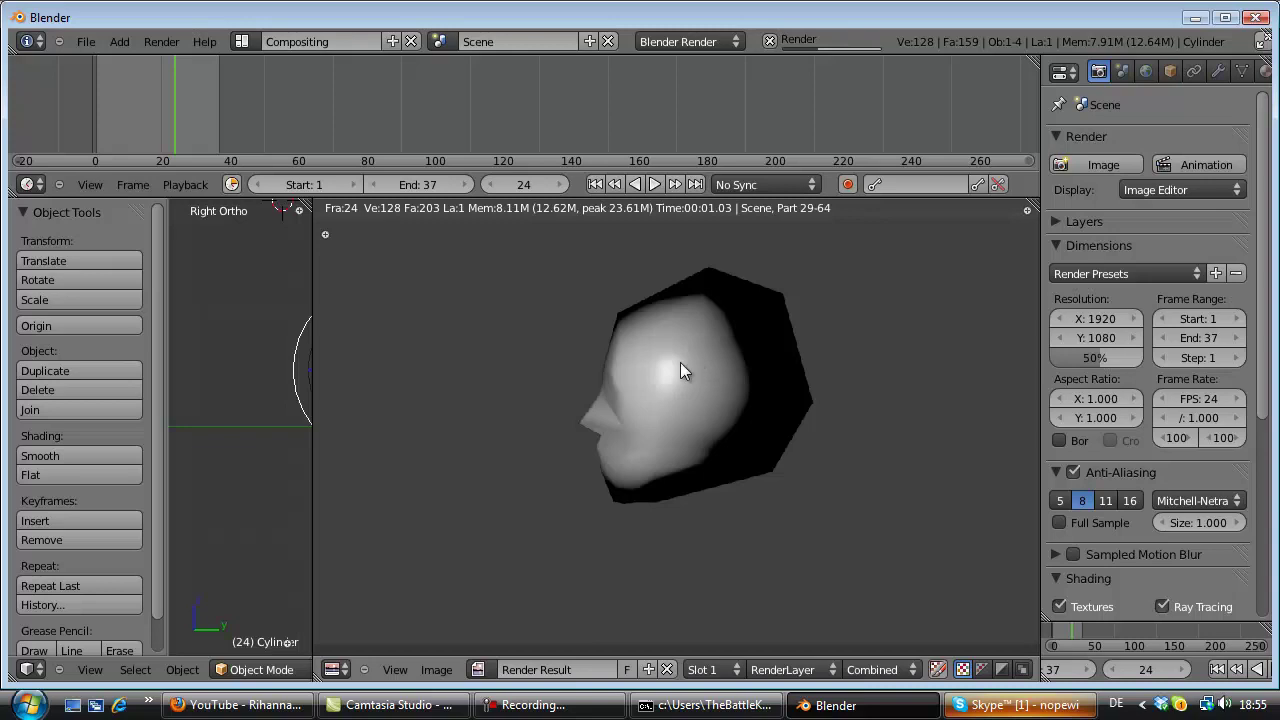
key(Escape)
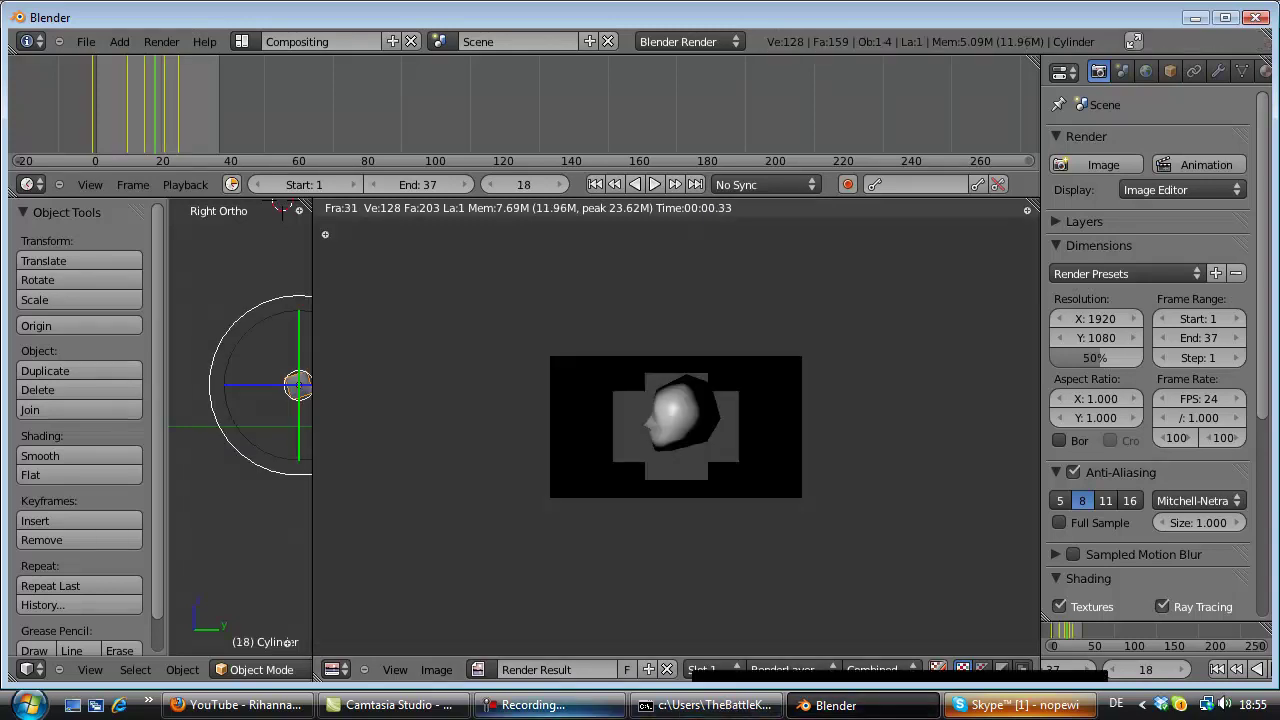
click(588, 577)
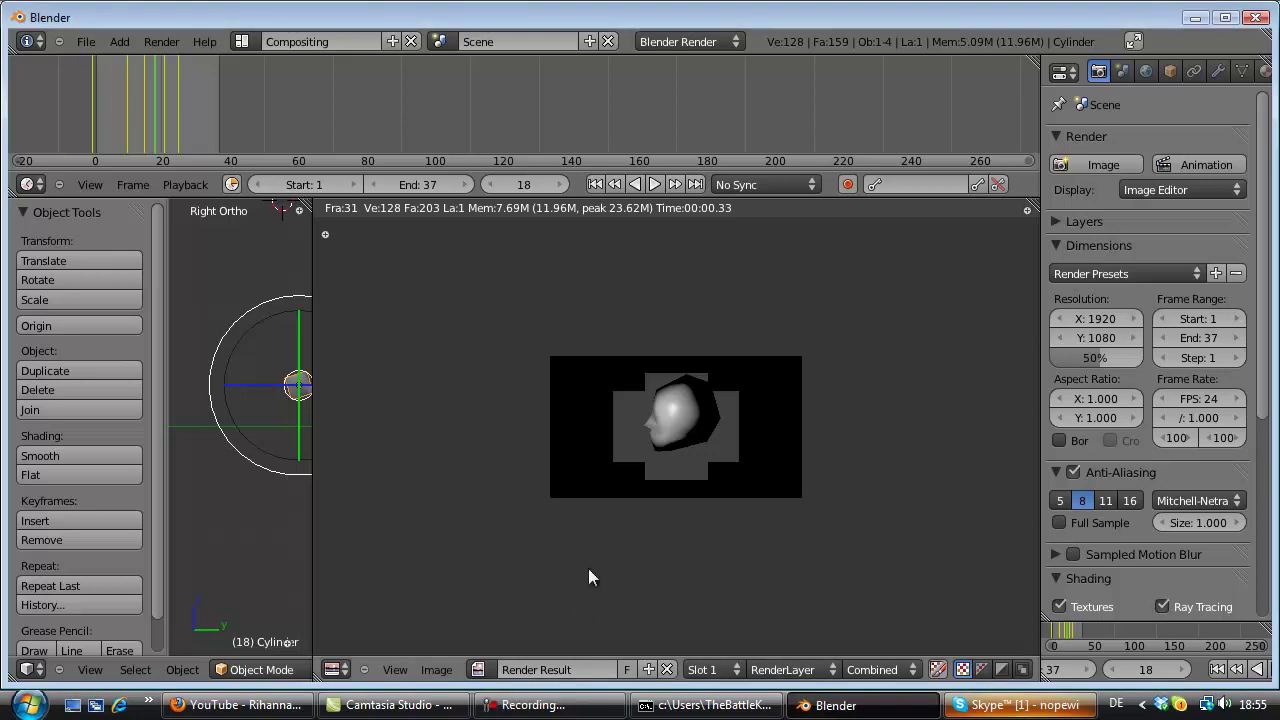
click(1194, 18)
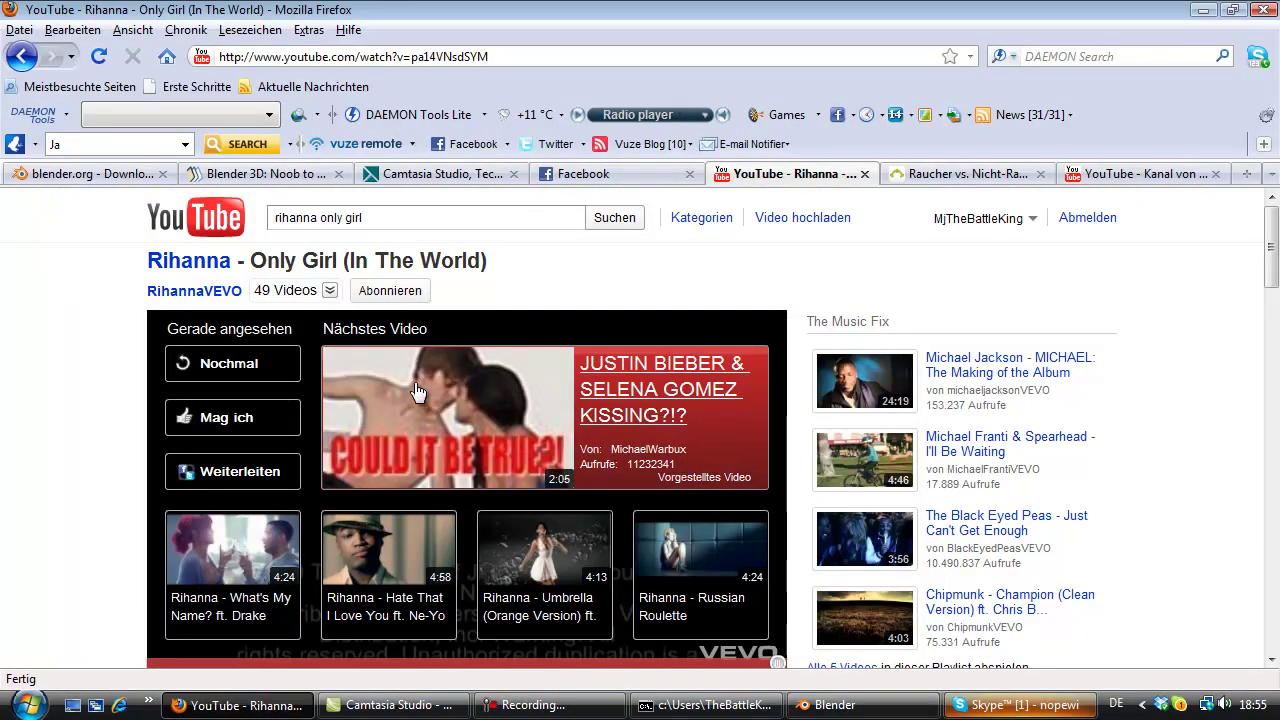
Show the desktop and play 0001-0037.avi in Windows Media Player.
key(super+d)
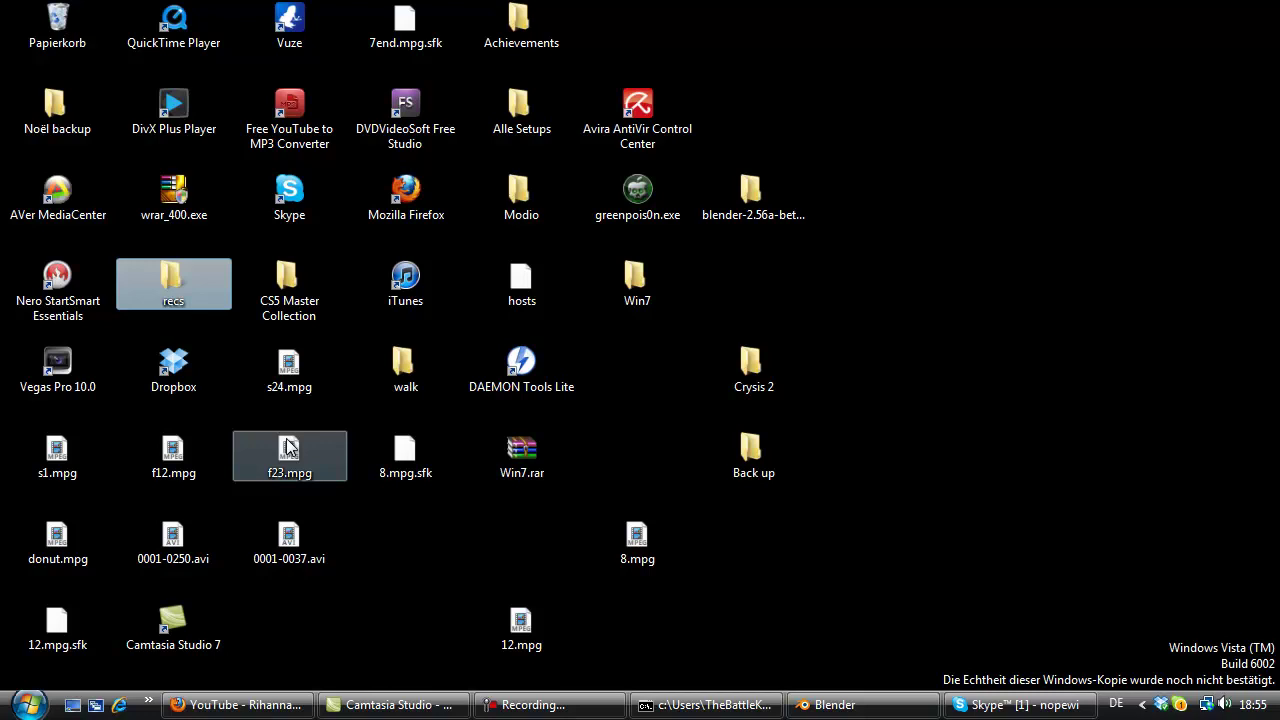
click(358, 522)
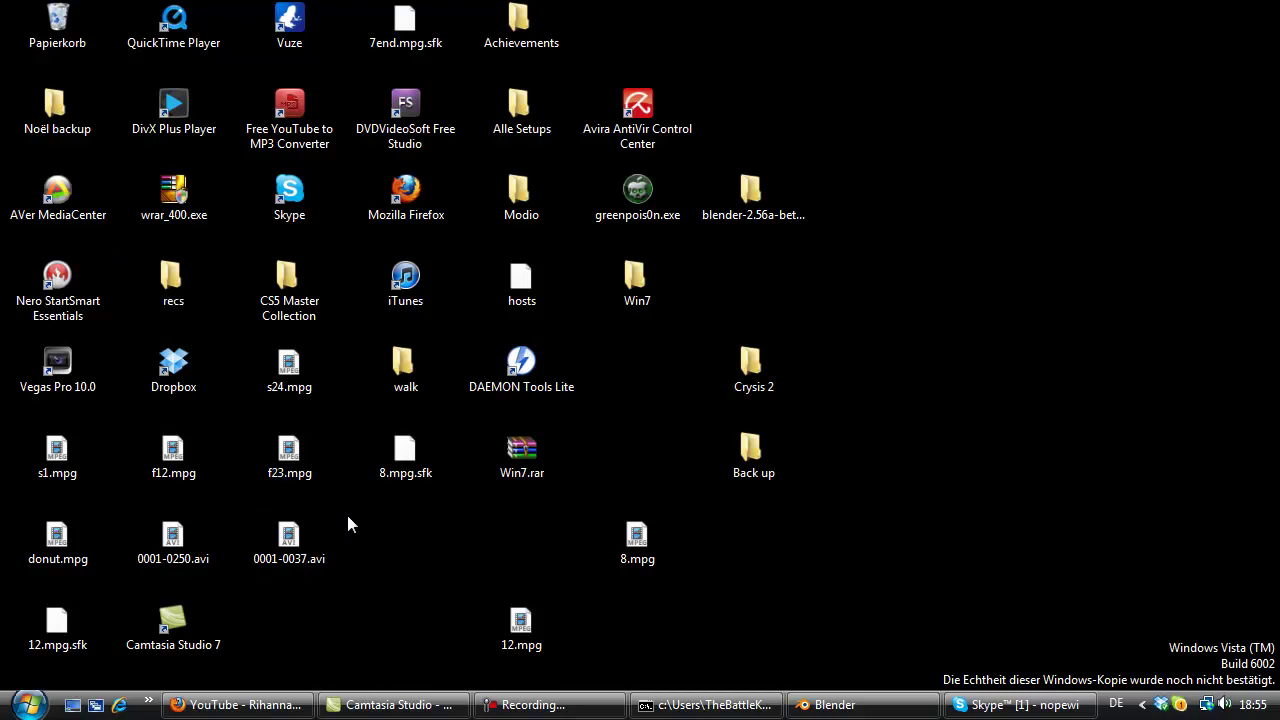
double_click(299, 545)
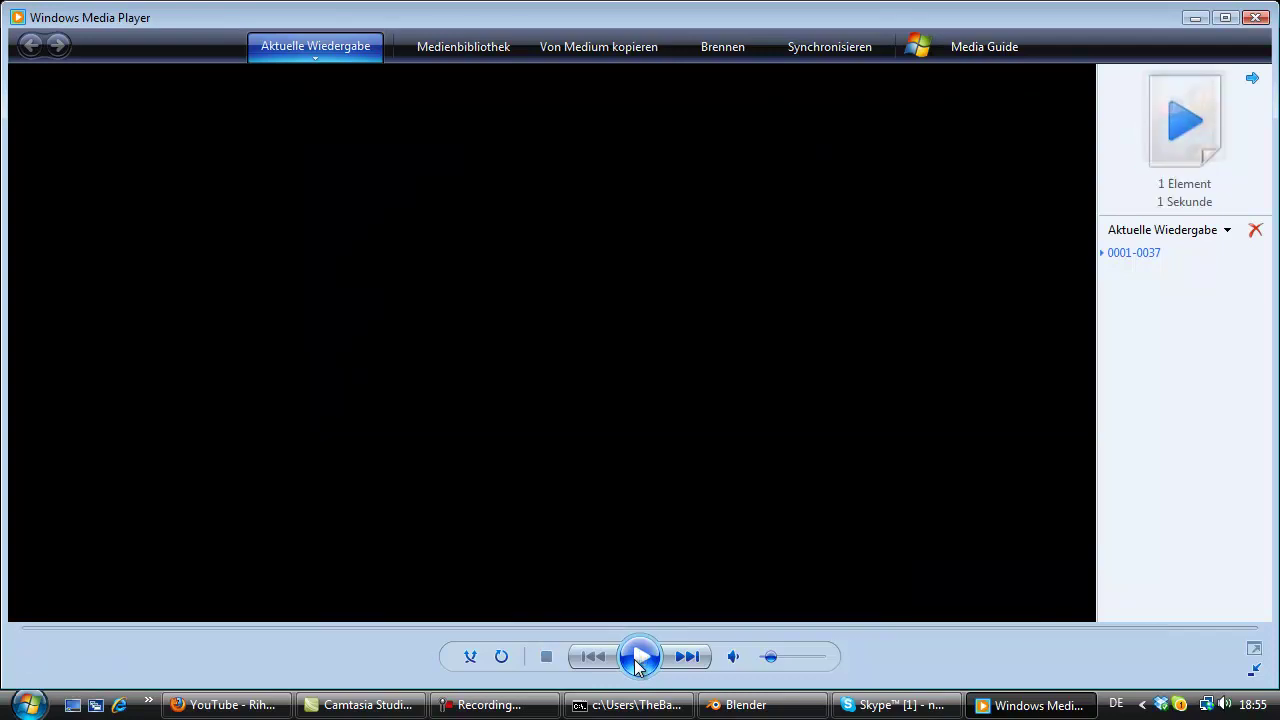
Replay the 0001-0037 head animation clip twice in Windows Media Player.
click(638, 660)
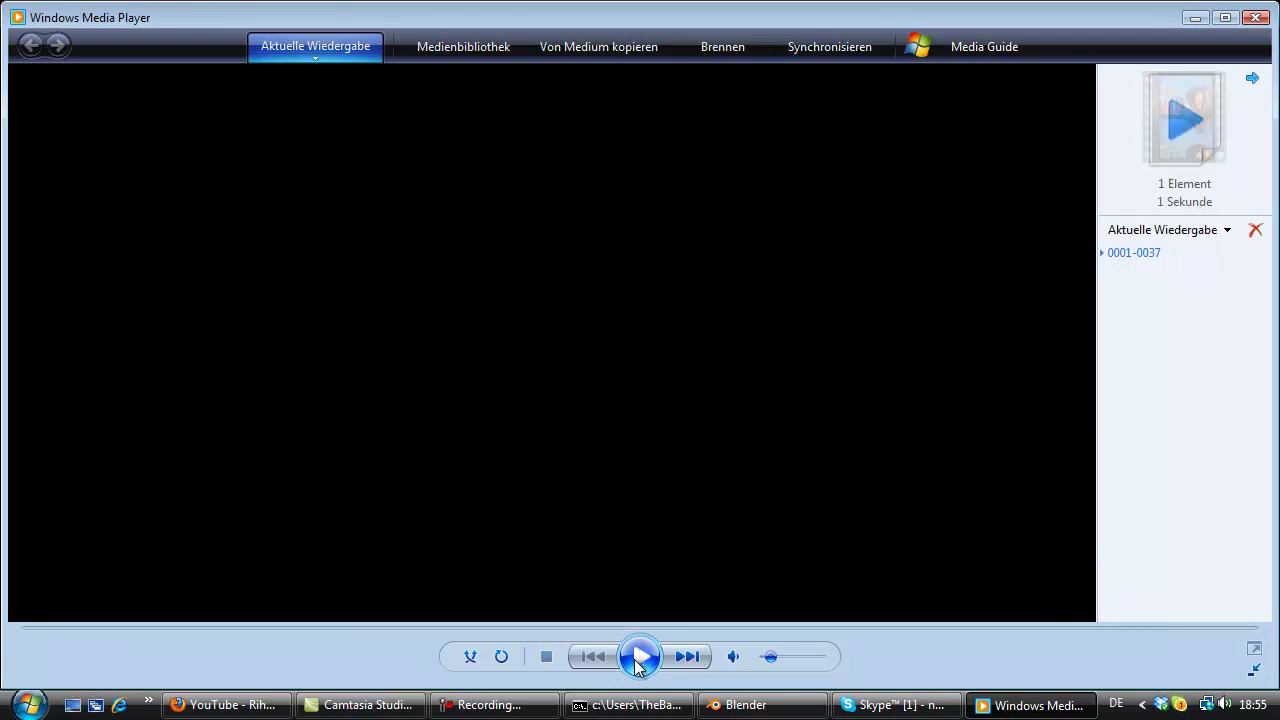
click(638, 660)
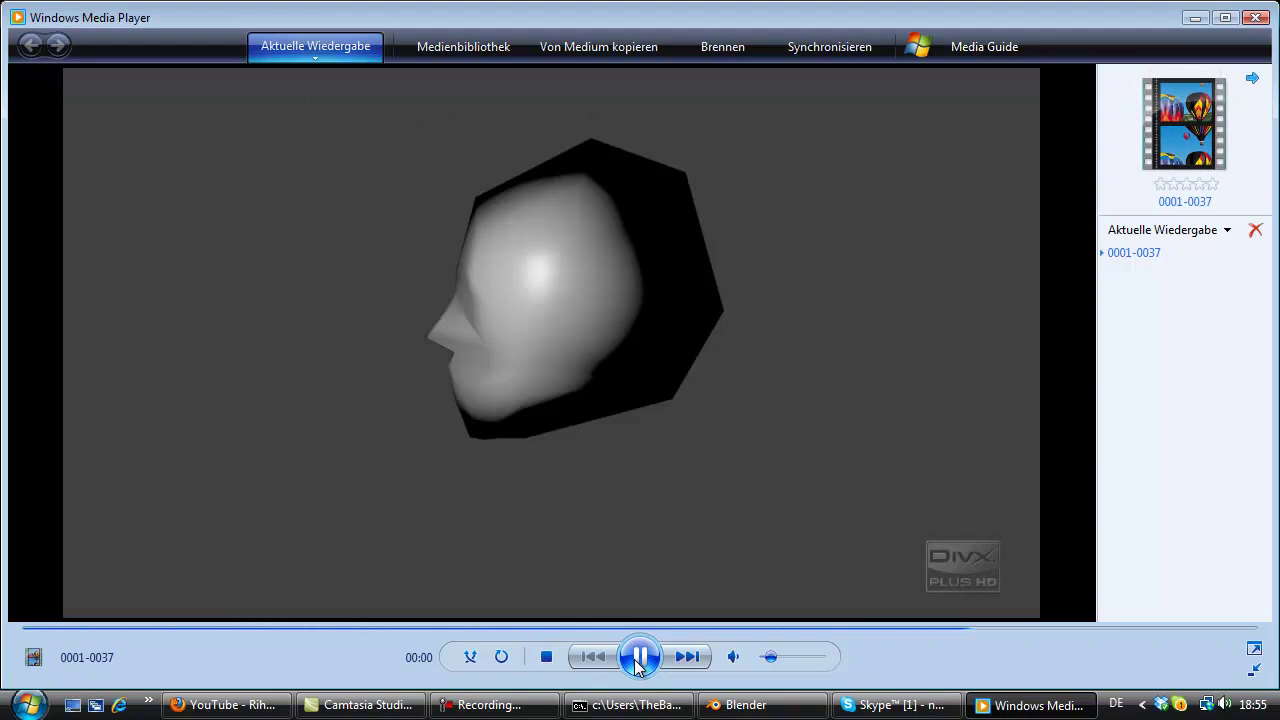